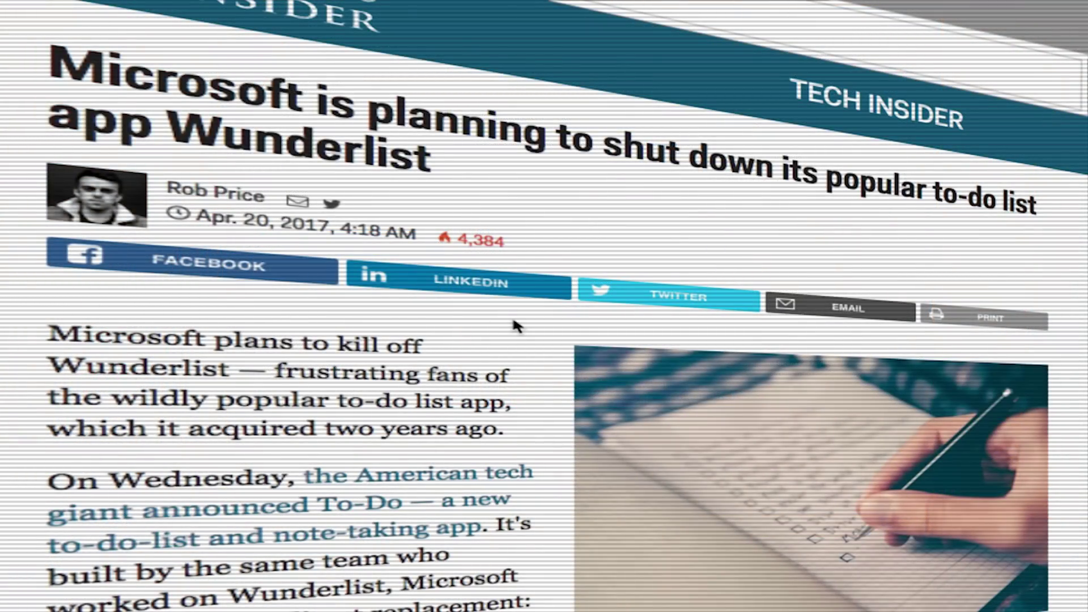
# Read the Tech Insider Wunderlist shutdown article and The Verge's Sunrise article through to the end
pyautogui.scroll(-6, 515, 326)
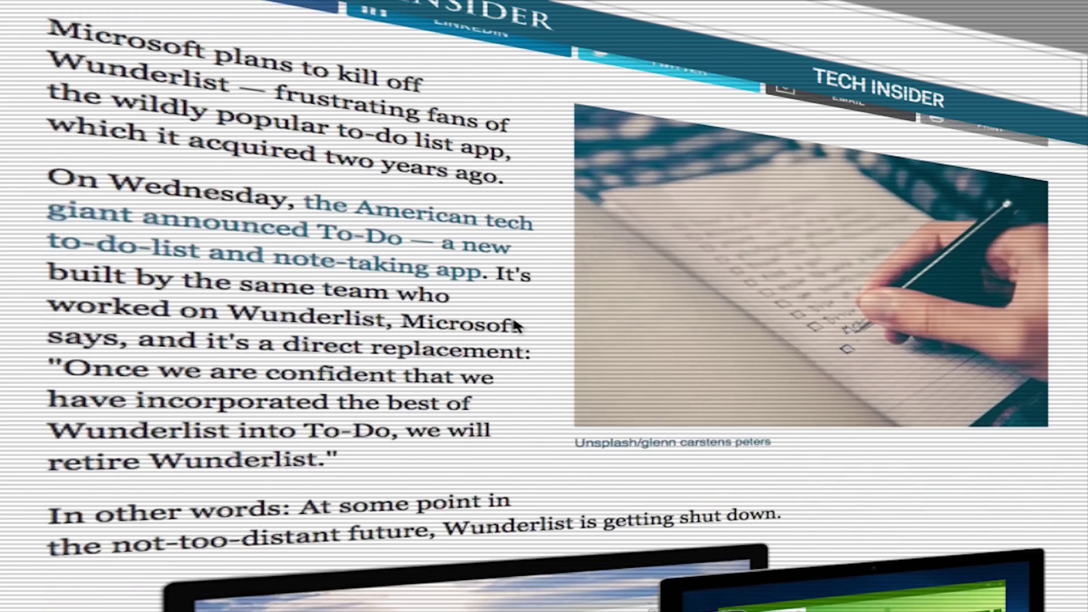
pyautogui.scroll(-6, 512, 319)
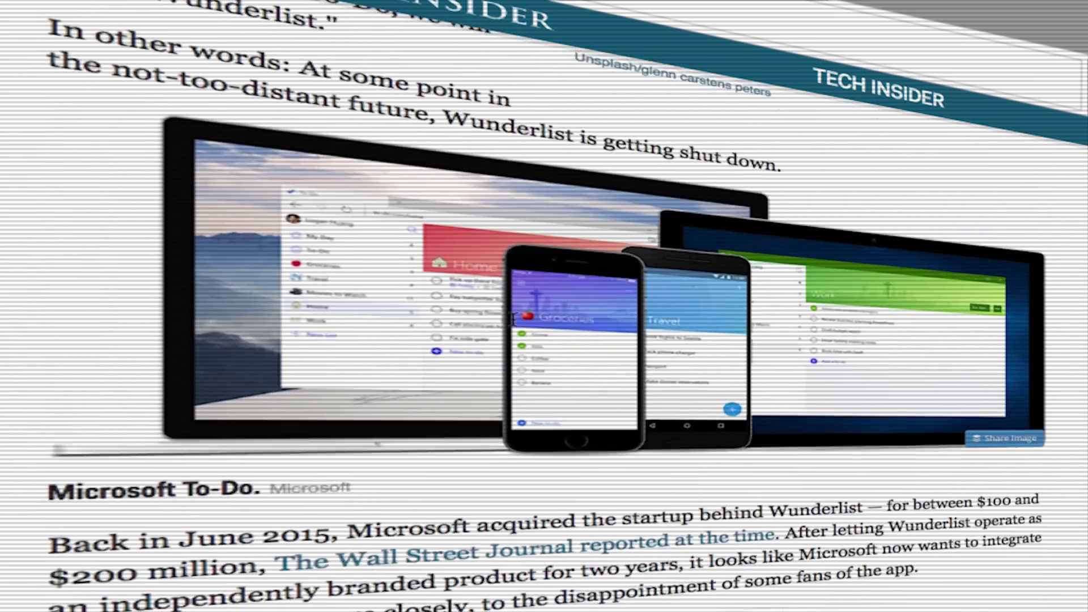
pyautogui.scroll(-8, 513, 319)
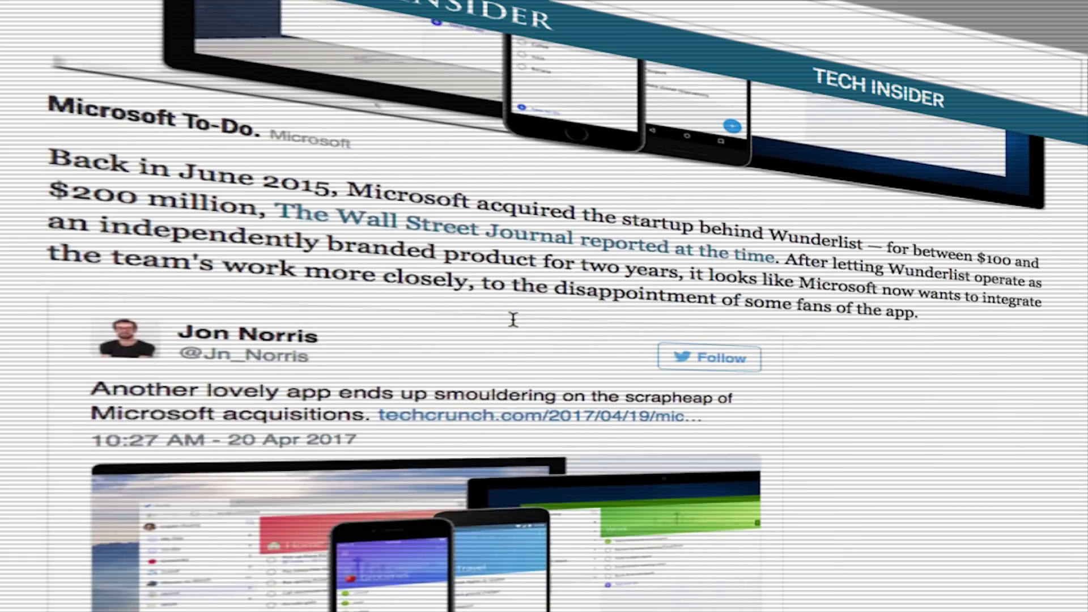
pyautogui.scroll(-5, 893, 371)
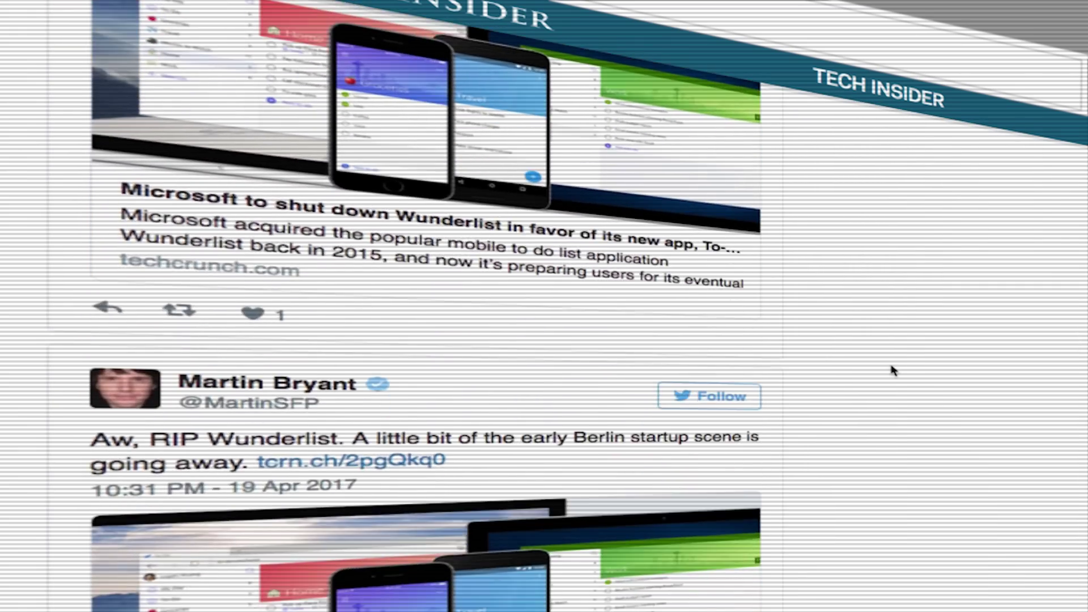
pyautogui.scroll(-10, 893, 371)
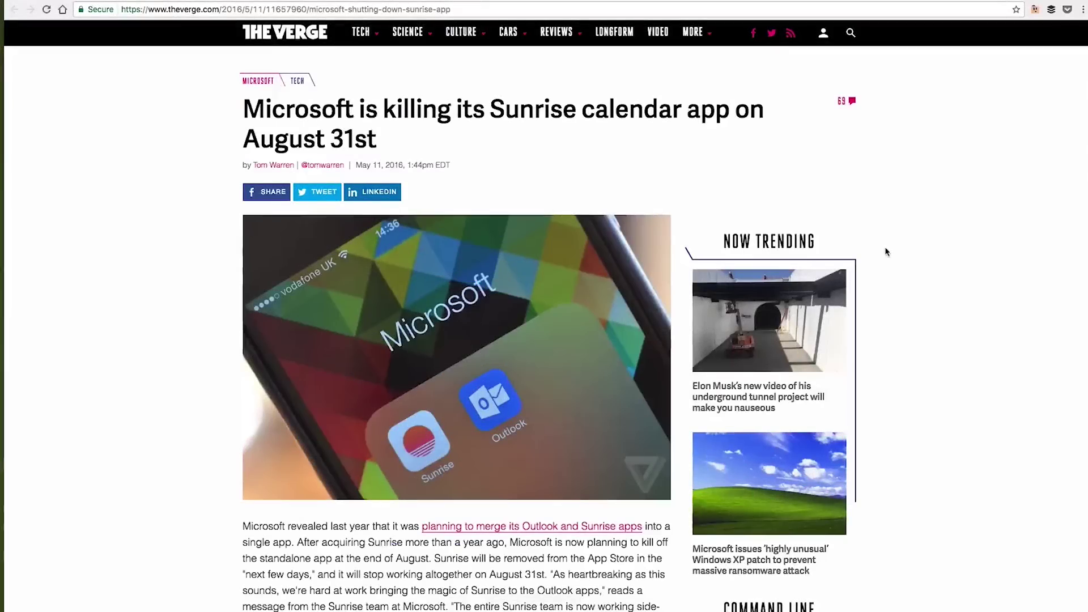
pyautogui.scroll(-4, 889, 252)
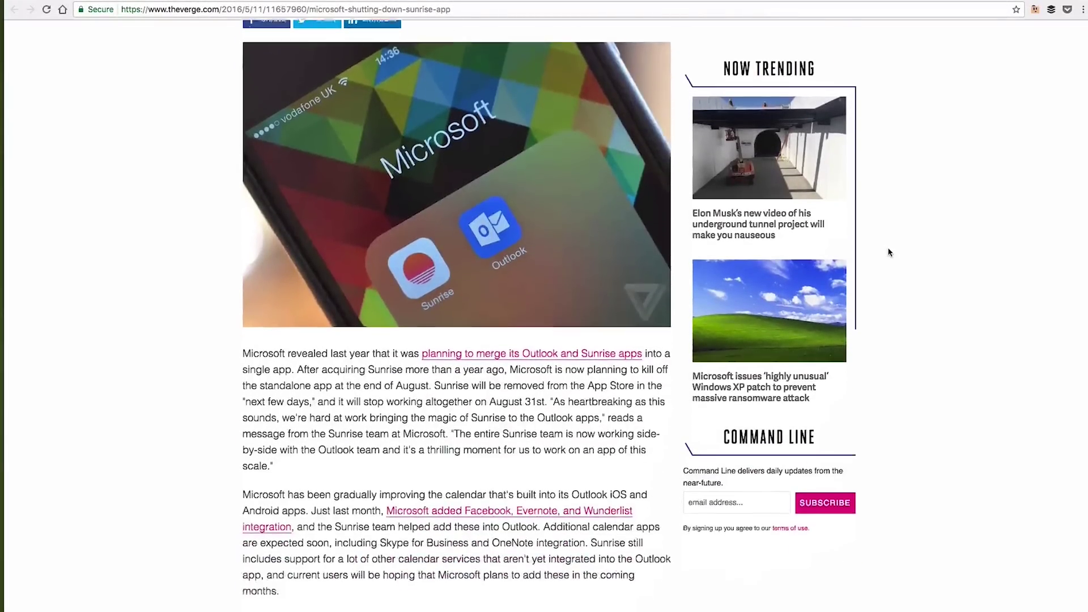
pyautogui.scroll(-3, 888, 252)
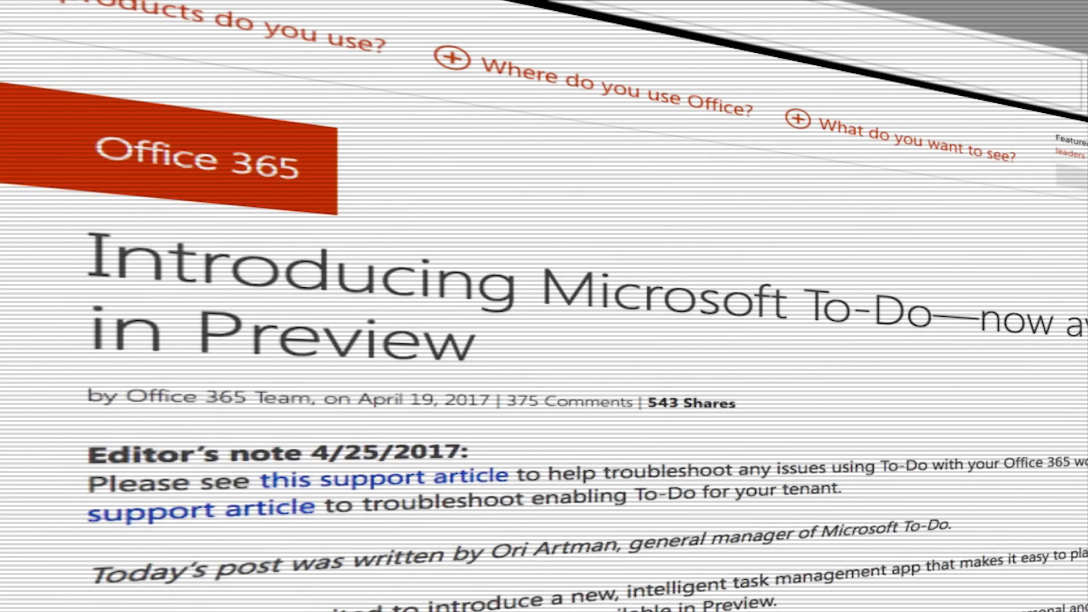
# Scroll 'Introducing Microsoft To-Do' past the video and device images to the My Day section
pyautogui.scroll(-10, 545, 340)
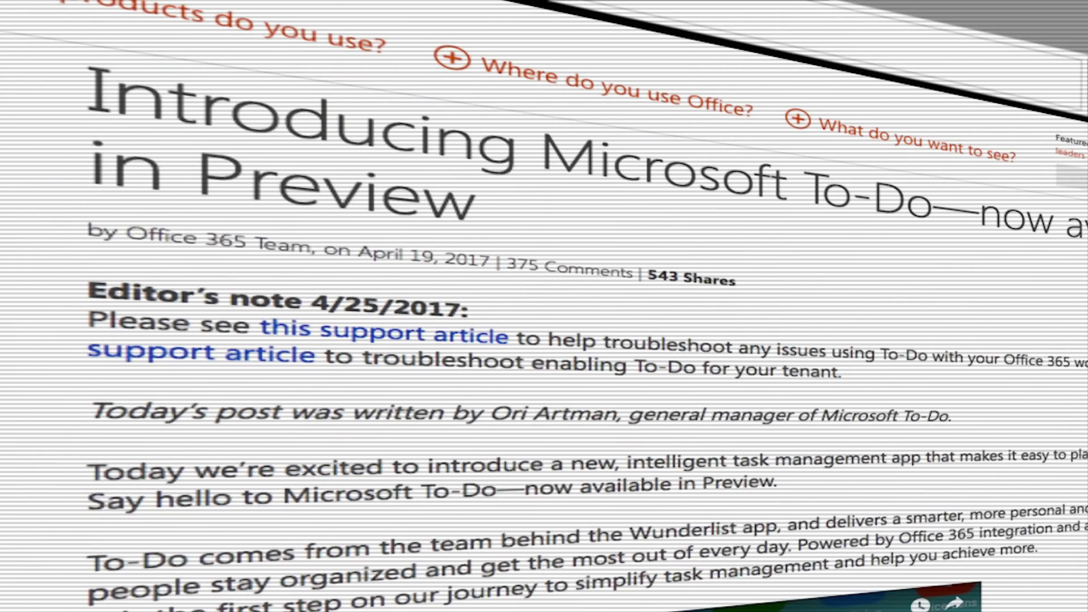
pyautogui.scroll(-8, 544, 340)
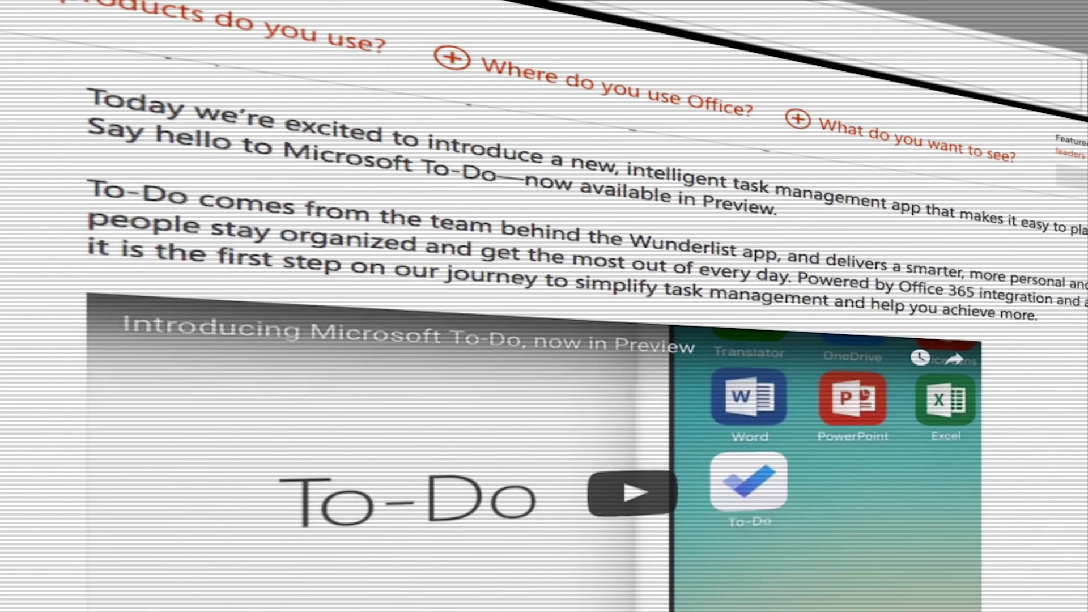
pyautogui.scroll(-8, 544, 340)
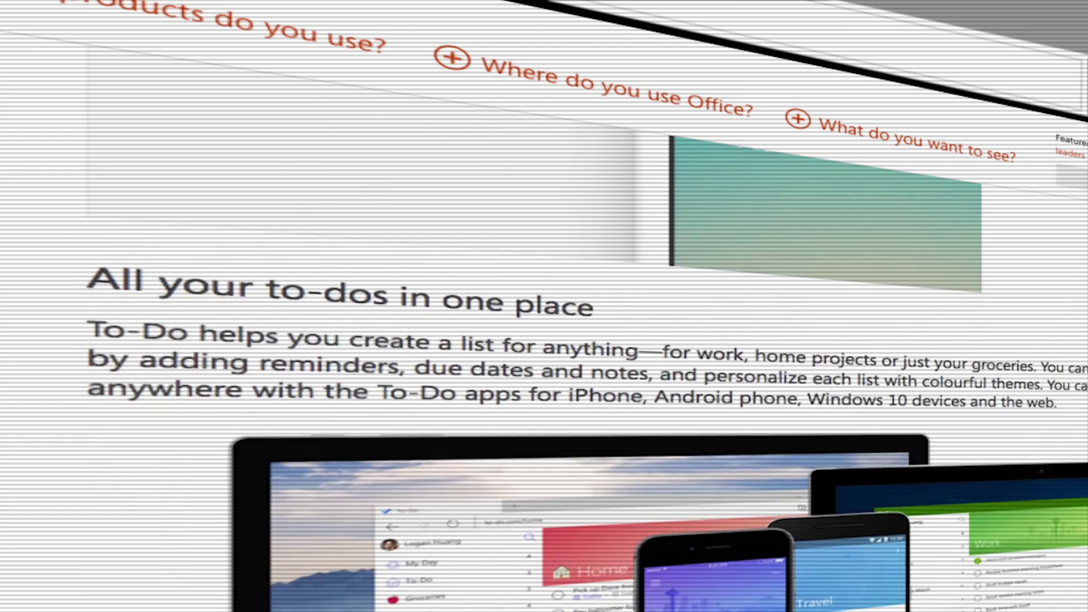
pyautogui.scroll(-8, 544, 340)
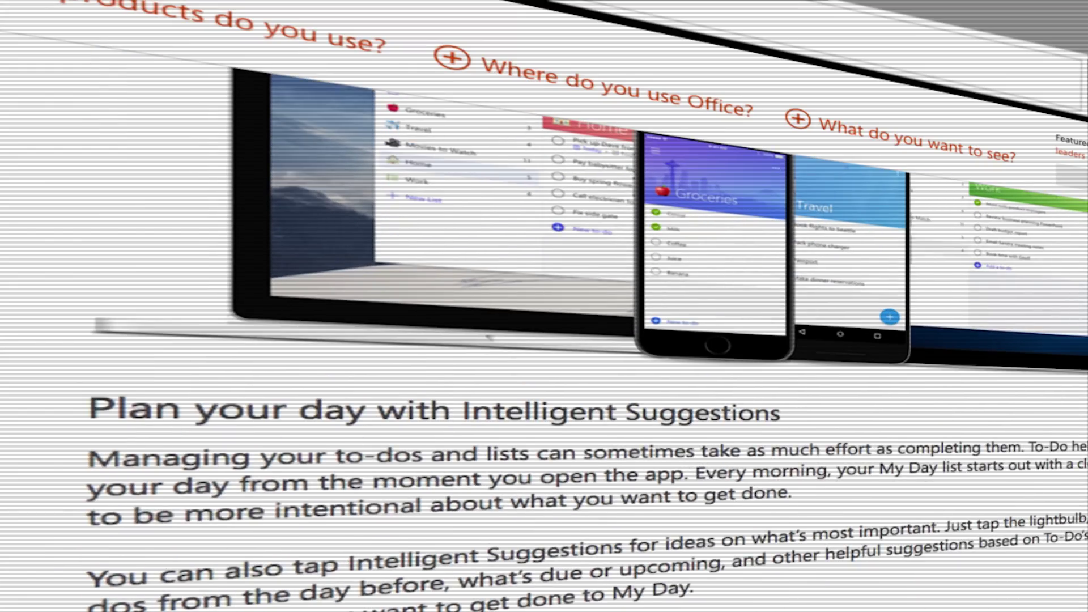
pyautogui.scroll(-6, 544, 340)
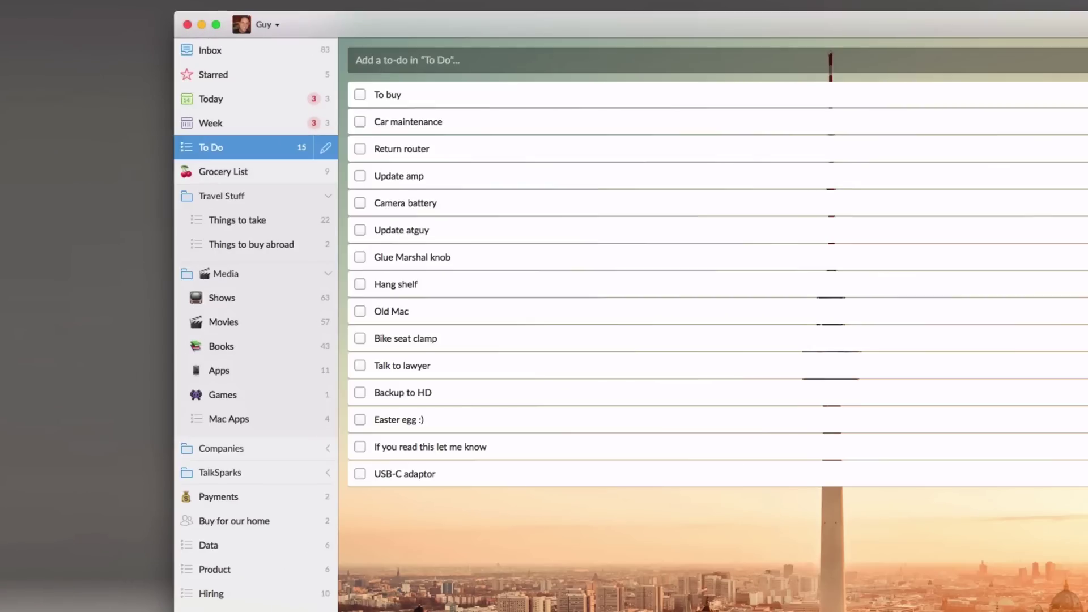
# Scroll the Wunderlist sidebar, expand the Travel Stuff folder and collapse the Media folder
pyautogui.scroll(-2, 109, 468)
pyautogui.scroll(-3, 276, 588)
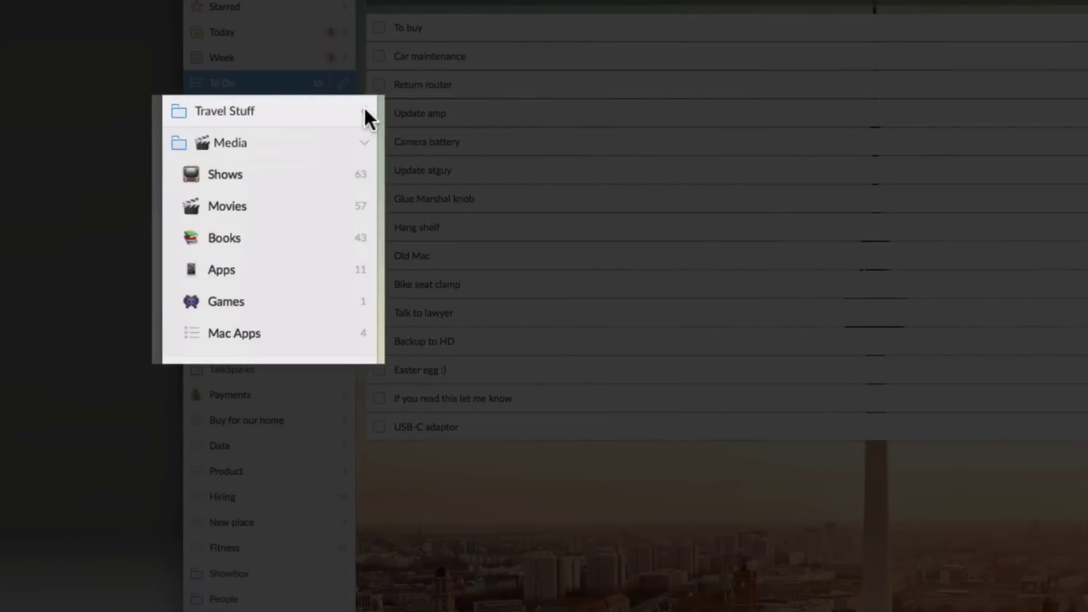
pyautogui.click(364, 109)
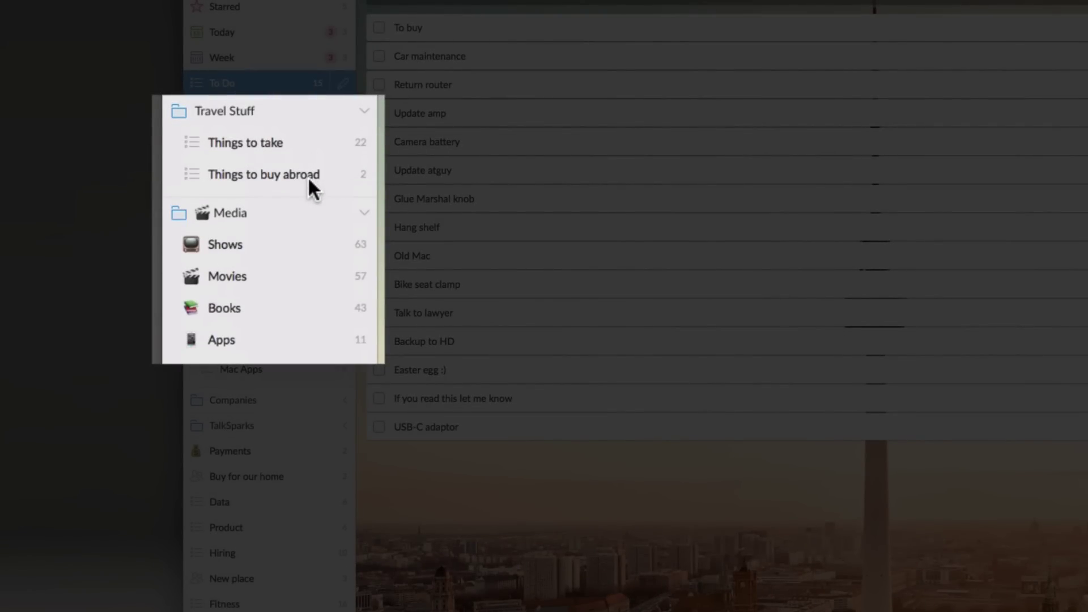
pyautogui.click(364, 212)
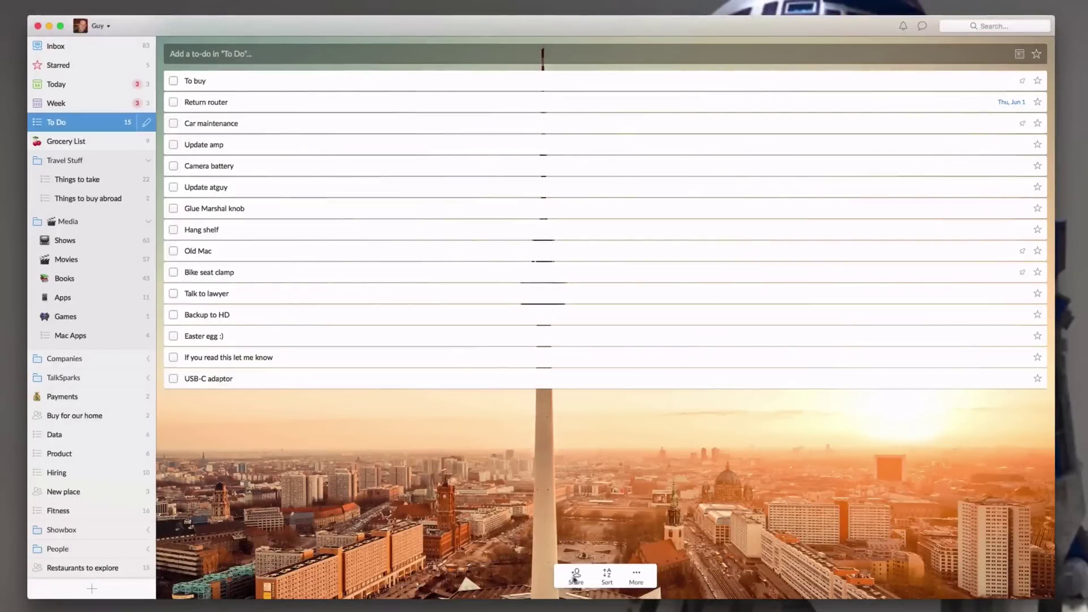
# Try a member name in the To Do list's sharing, then add subtask 'Something else to ask'
pyautogui.click(576, 577)
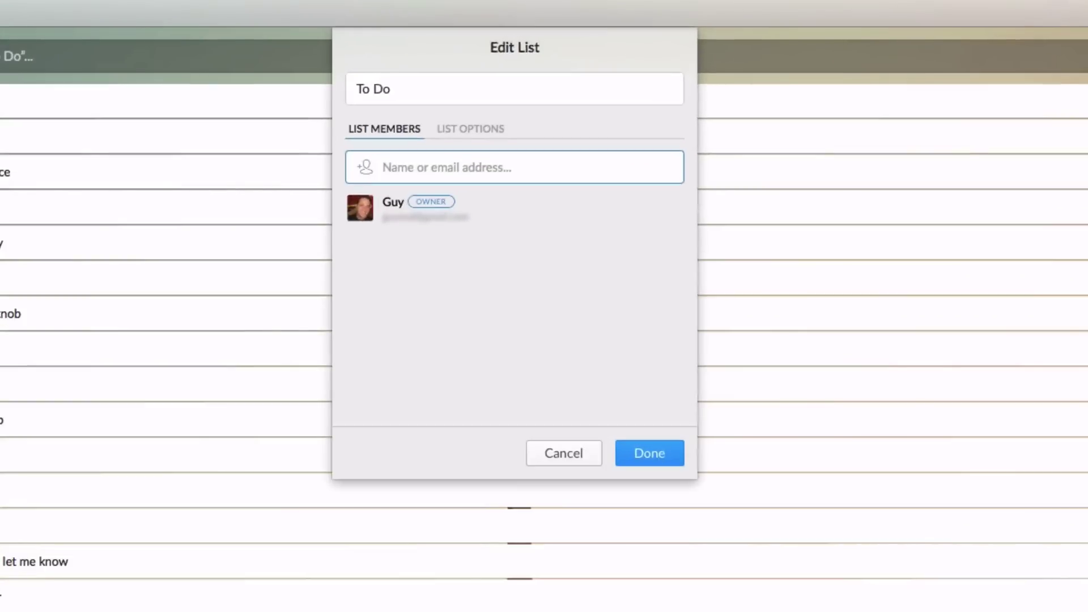
pyautogui.write('wi')
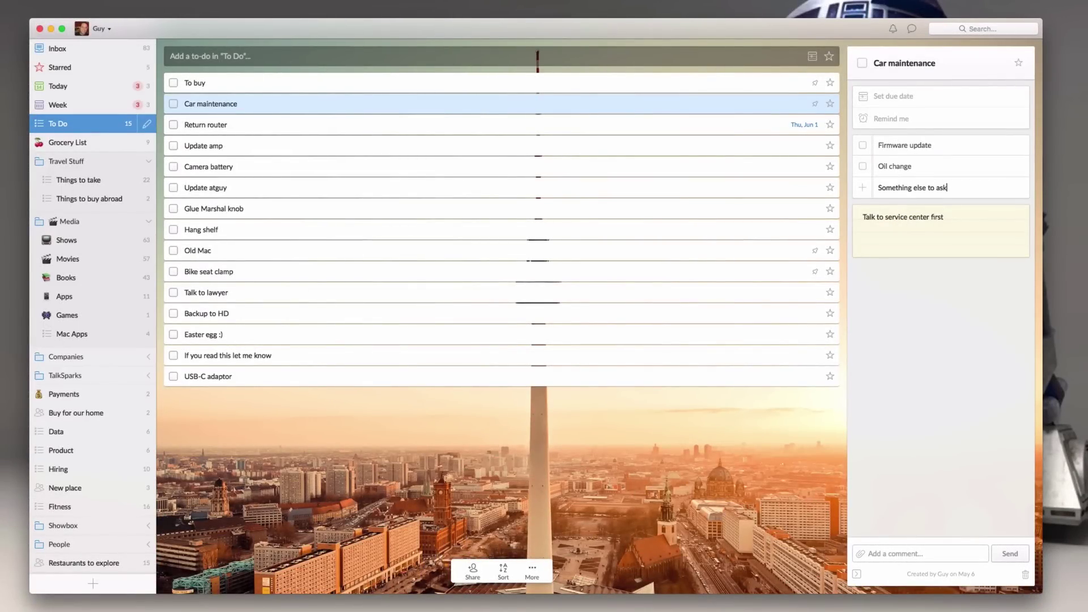
pyautogui.press('Return')
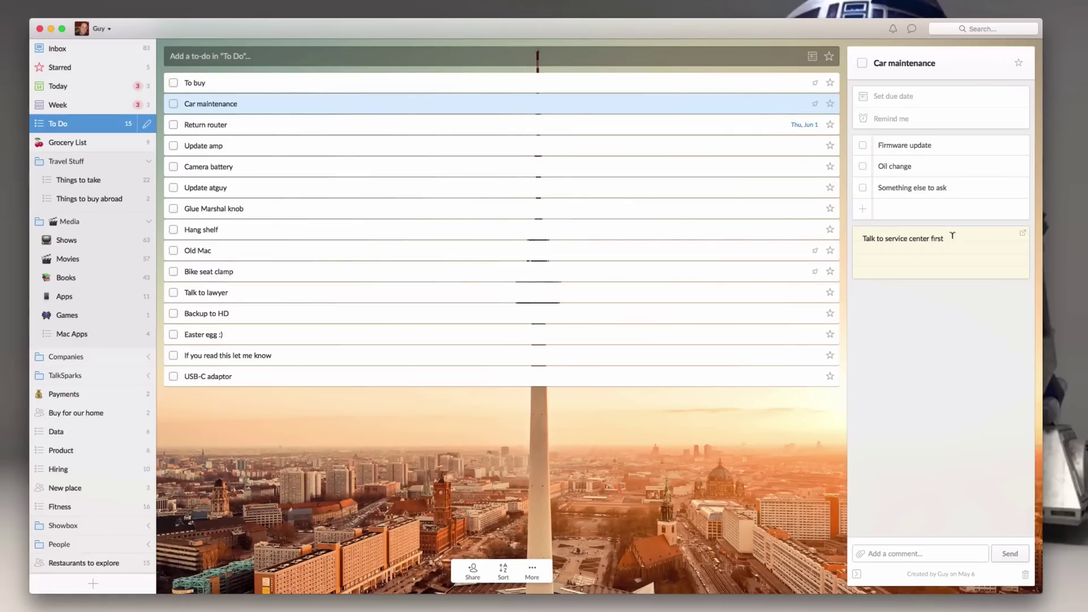
# Add the line 'Very easy to edit a note' to the Car maintenance note
pyautogui.click(962, 274)
pyautogui.press('Return')
pyautogui.write('Very easy to edit a note.')
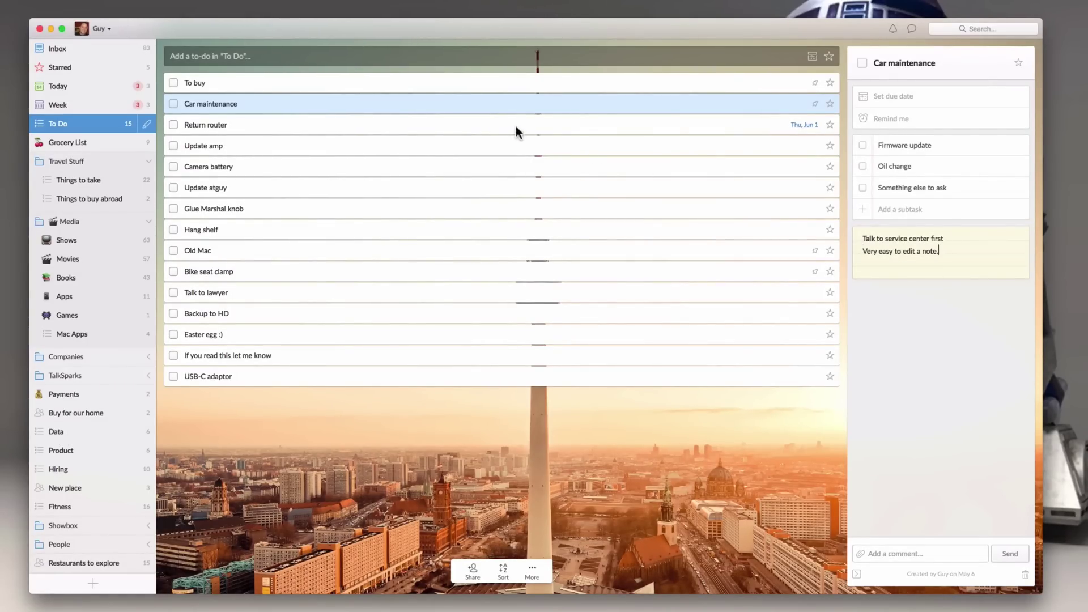
# Open Car maintenance's due date and reminder pickers, closing both without setting anything
pyautogui.click(517, 126)
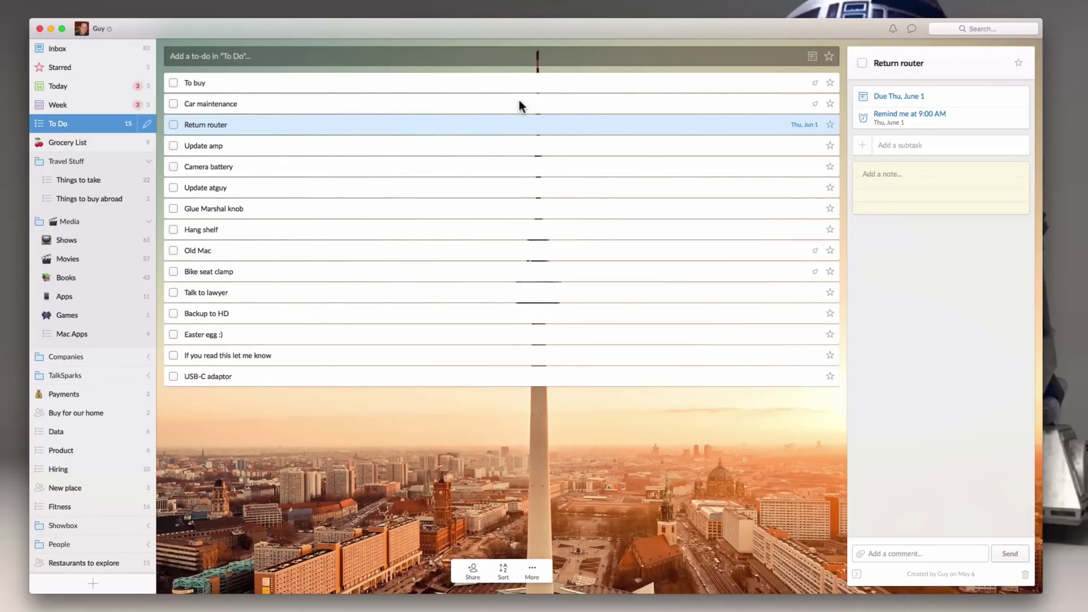
pyautogui.click(520, 104)
pyautogui.click(935, 100)
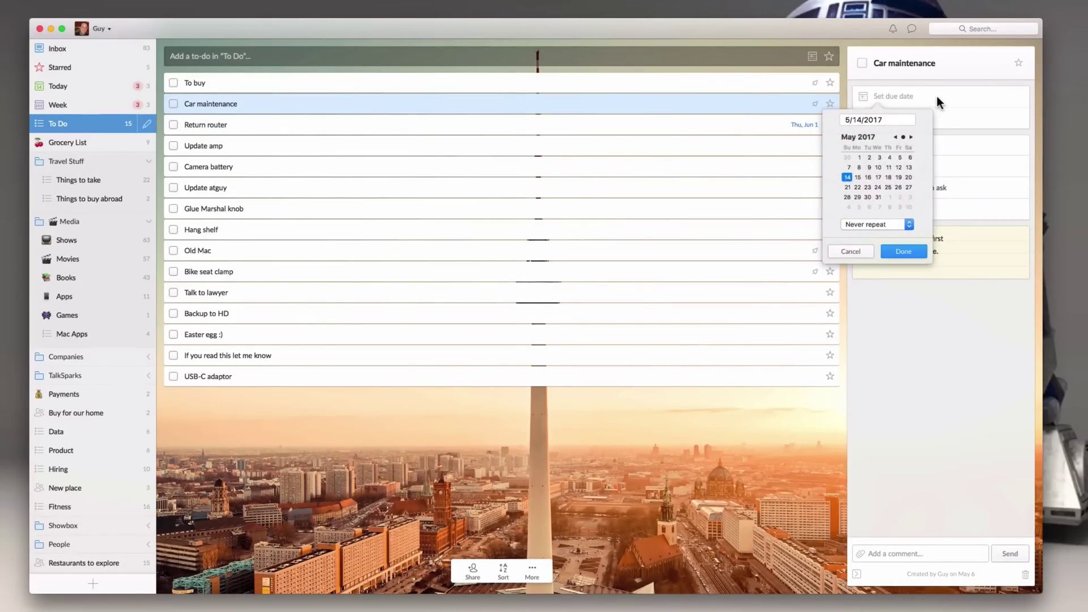
pyautogui.click(937, 97)
pyautogui.click(938, 117)
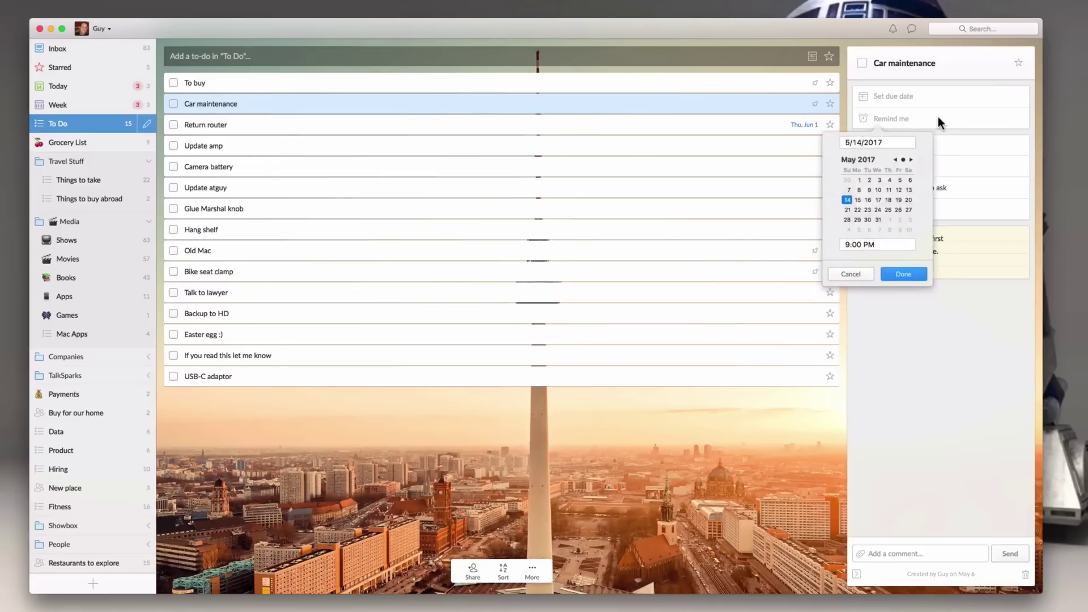
pyautogui.click(937, 117)
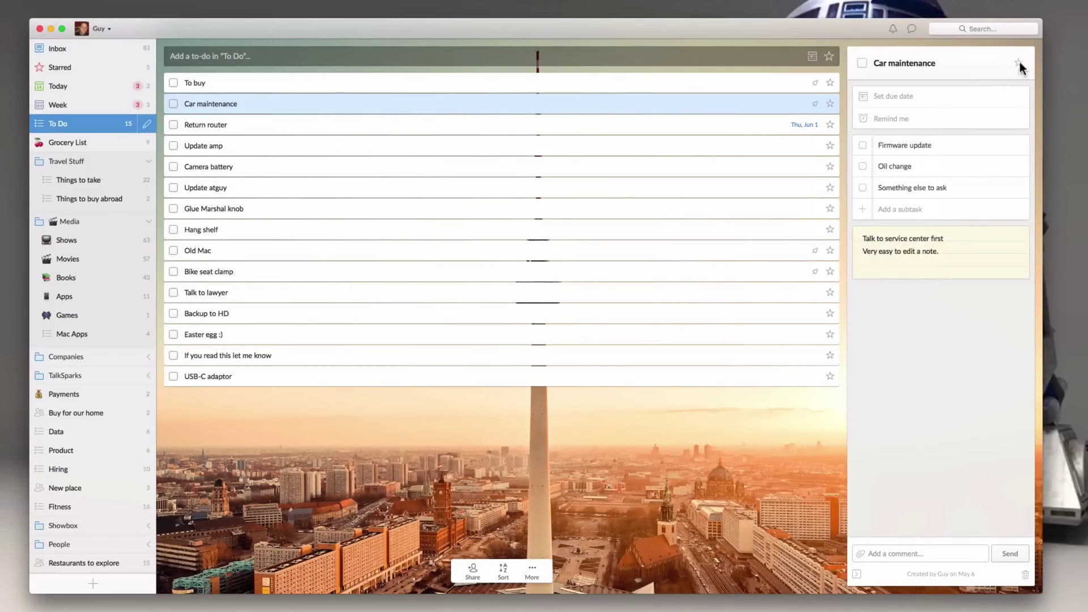
# Star Car maintenance, move it below To buy, and view the Update amp and Camera battery tasks
pyautogui.click(1019, 64)
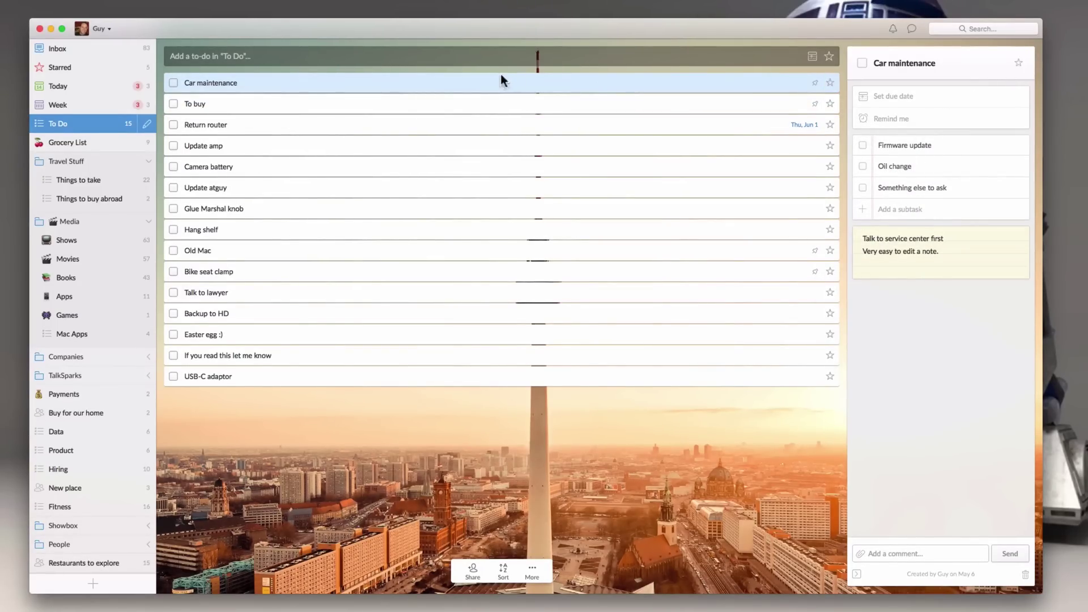
pyautogui.moveTo(501, 74); pyautogui.dragTo(413, 116)
pyautogui.click(388, 143)
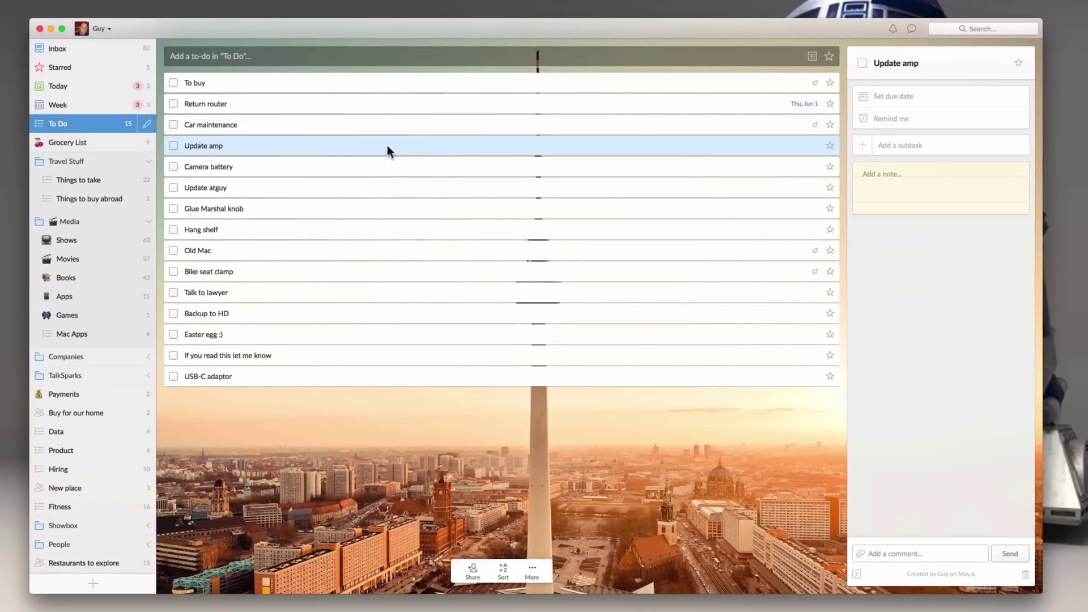
pyautogui.click(370, 165)
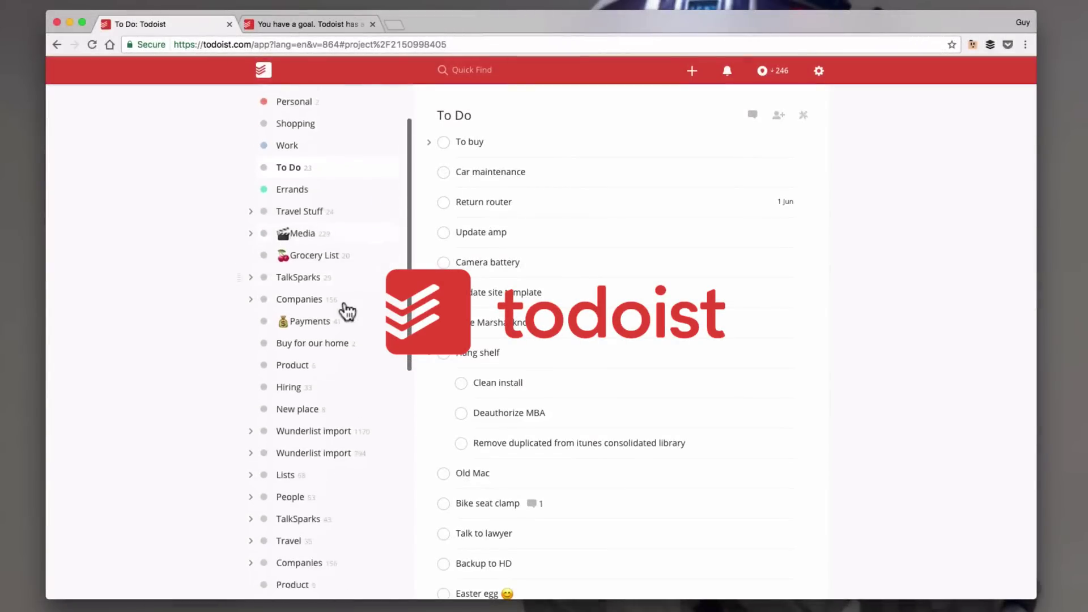
# Quick-add 'A new task' to Todoist's To Do project and return to the top of the list
pyautogui.scroll(-10, 347, 311)
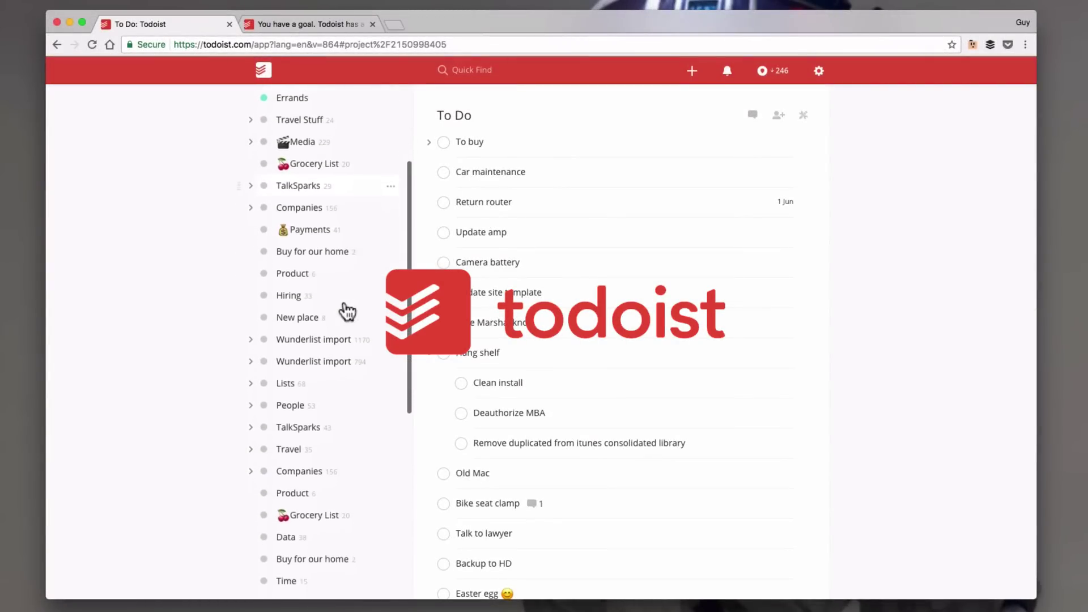
pyautogui.scroll(9, 348, 311)
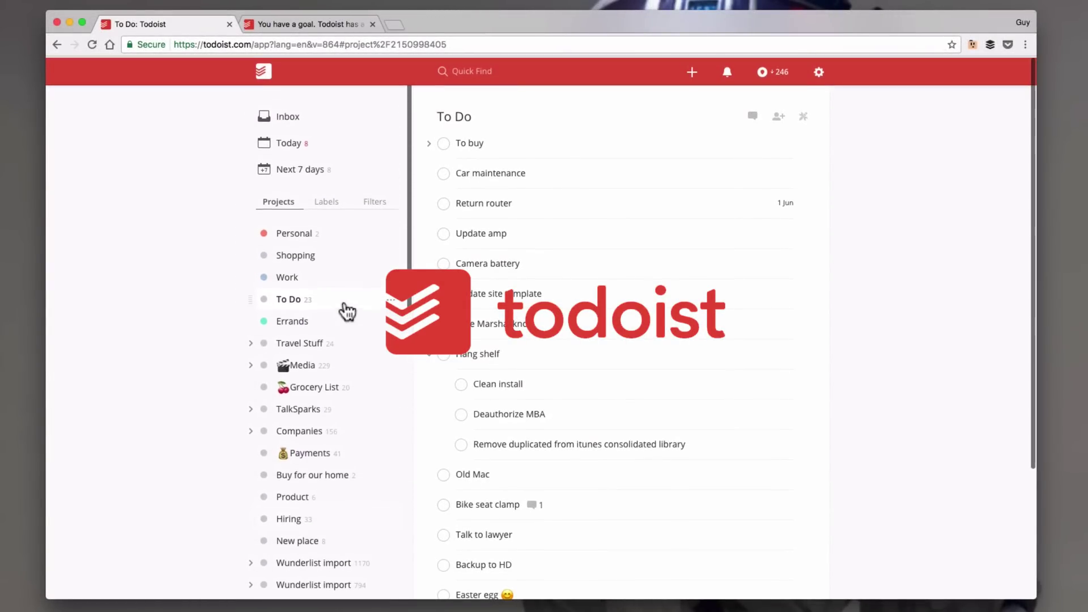
pyautogui.click(692, 70)
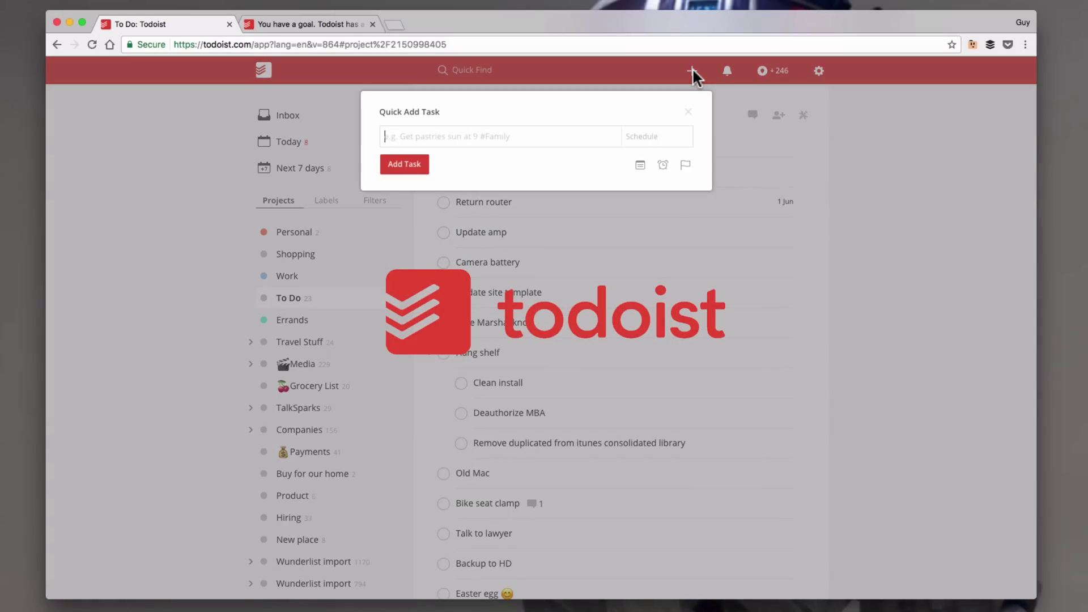
pyautogui.write('A new task')
pyautogui.press('Return')
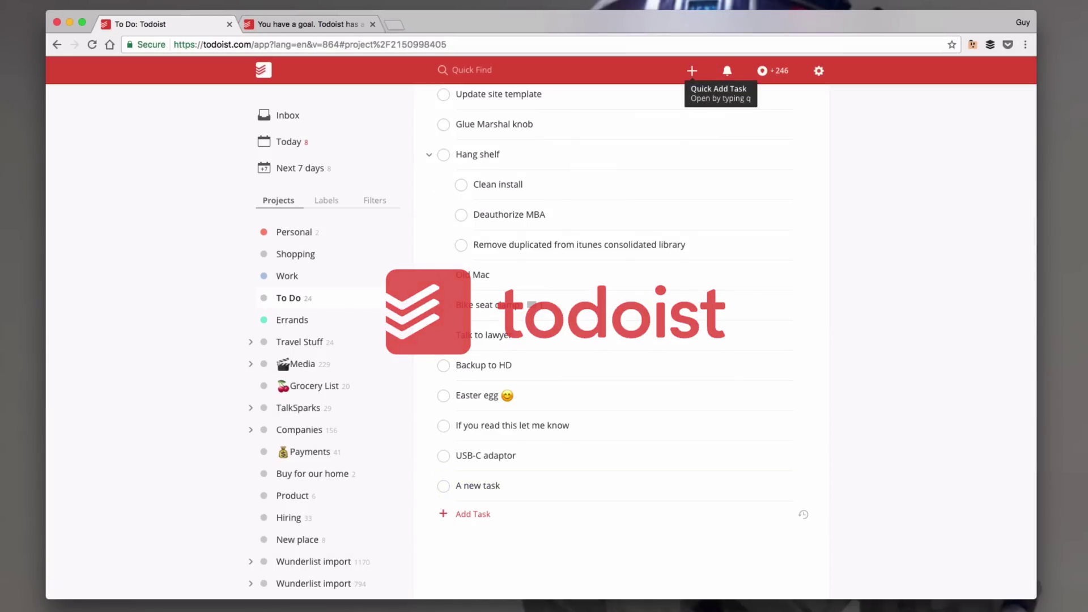
pyautogui.scroll(5, 534, 479)
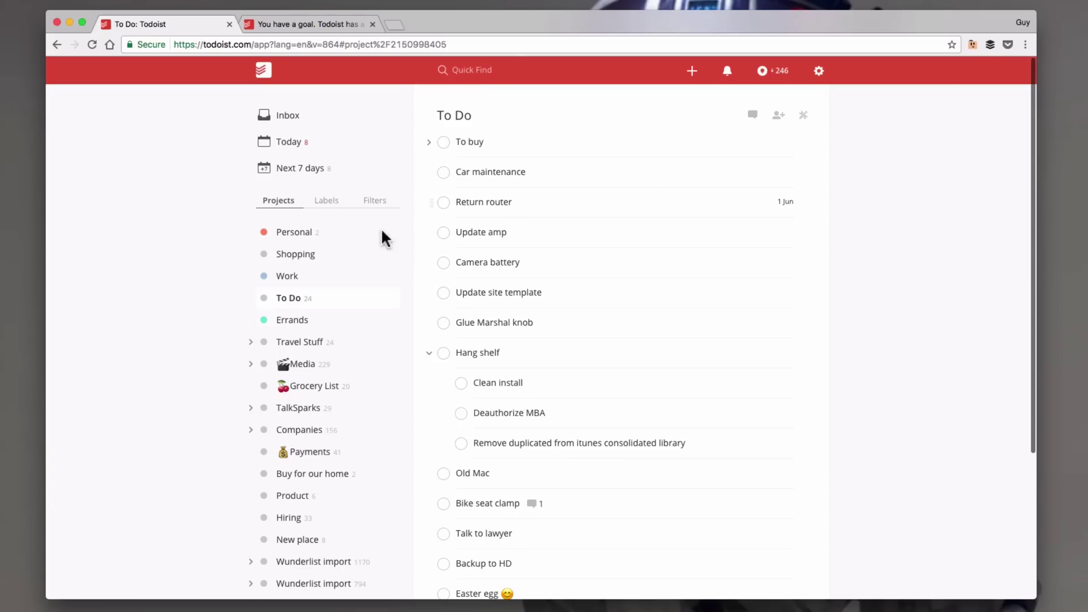
# Nest the Errands and Travel Stuff projects under the To Do project
pyautogui.click(391, 303)
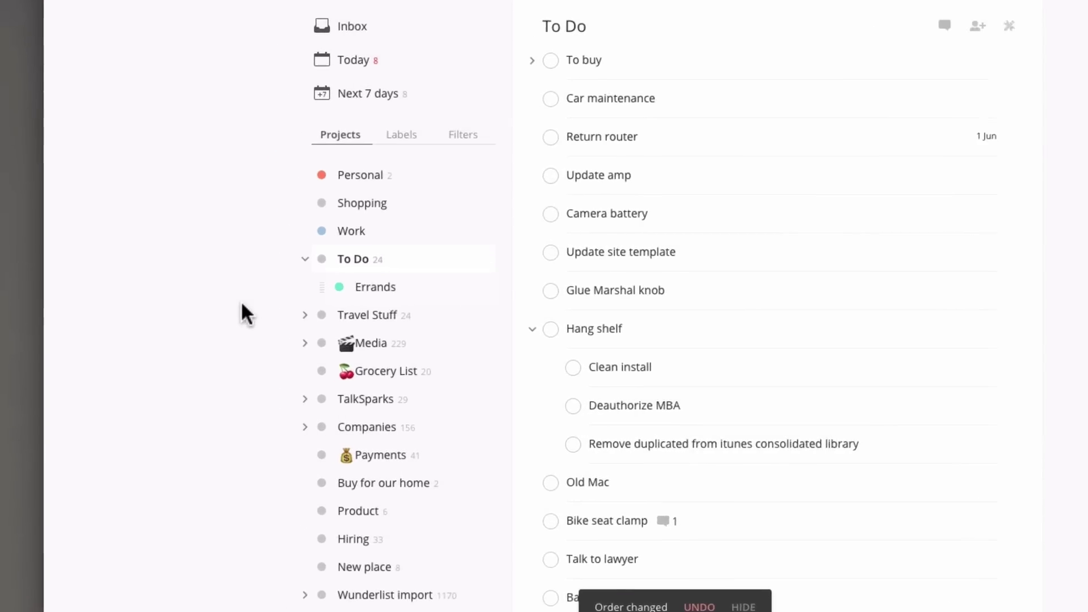
pyautogui.click(251, 300)
pyautogui.click(330, 242)
pyautogui.moveTo(320, 302)
pyautogui.mouseDown()
pyautogui.moveTo(369, 250)
pyautogui.moveTo(372, 273)
pyautogui.moveTo(315, 281)
pyautogui.mouseUp()
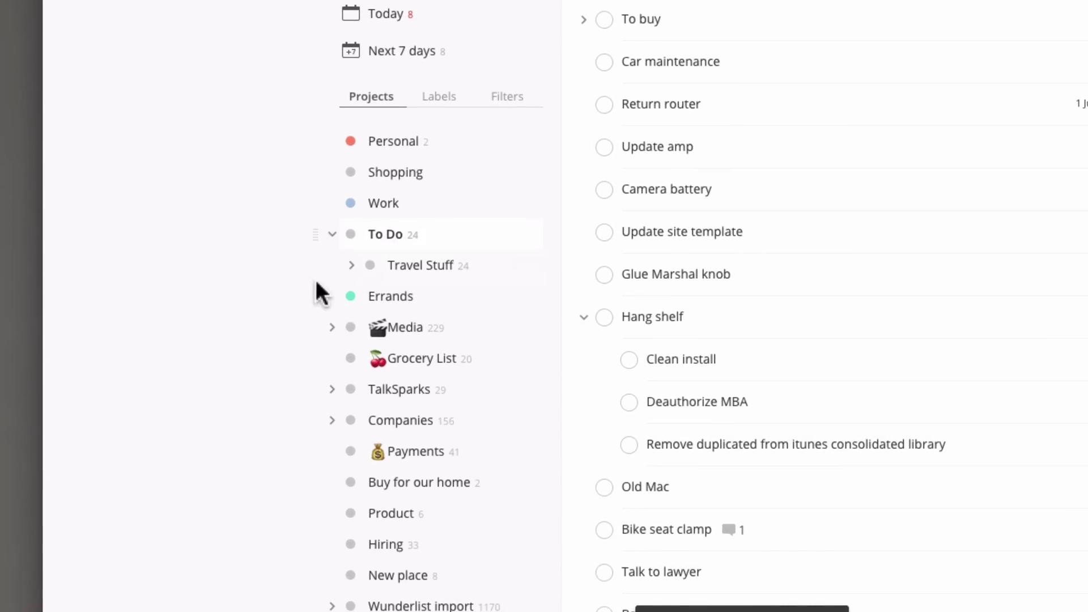
pyautogui.click(350, 265)
pyautogui.click(350, 265)
# Check the To Do sharing options, then open Bike seat clamp's comments and edit its link comment
pyautogui.click(781, 117)
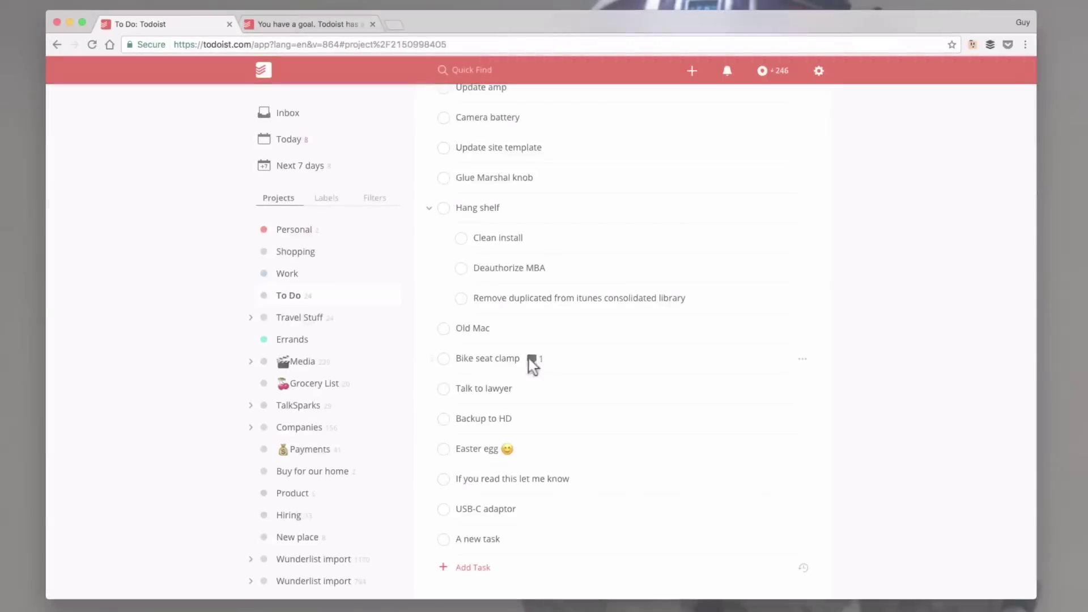
pyautogui.click(544, 421)
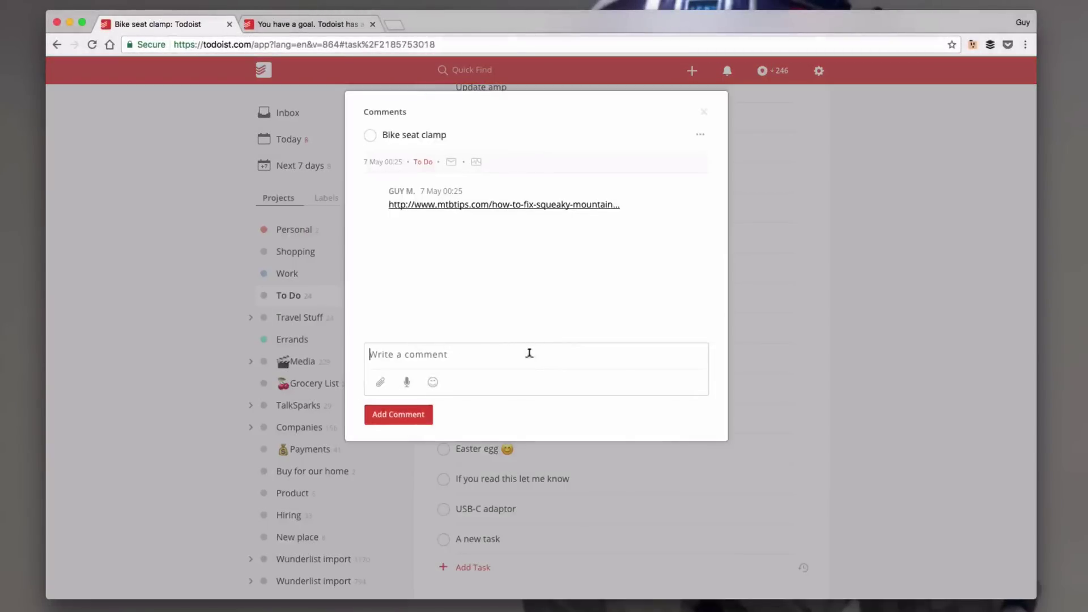
pyautogui.click(529, 354)
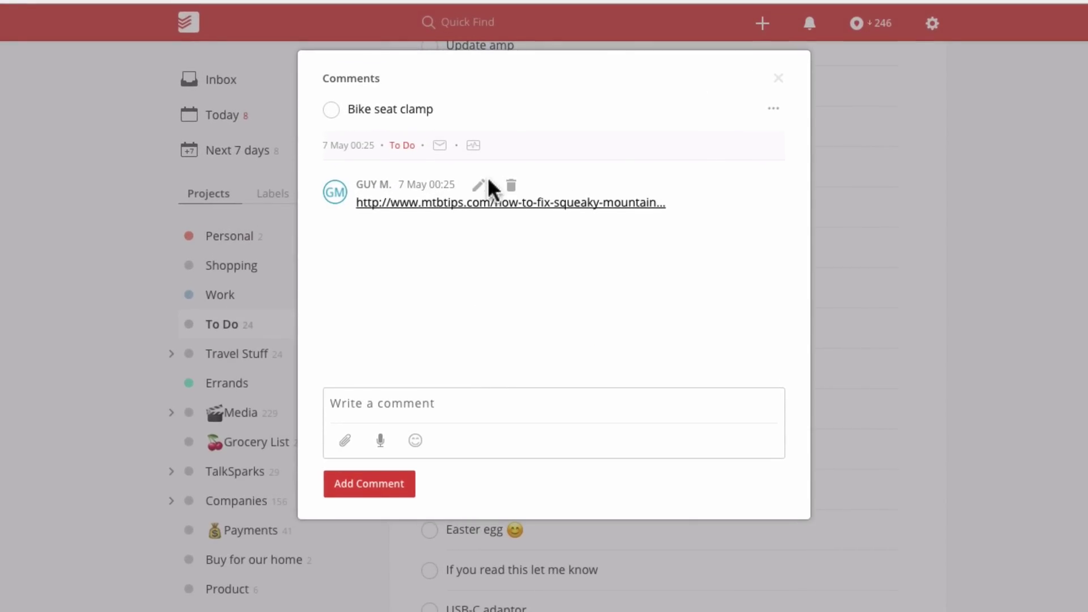
pyautogui.click(479, 186)
pyautogui.press('Return')
pyautogui.write('E')
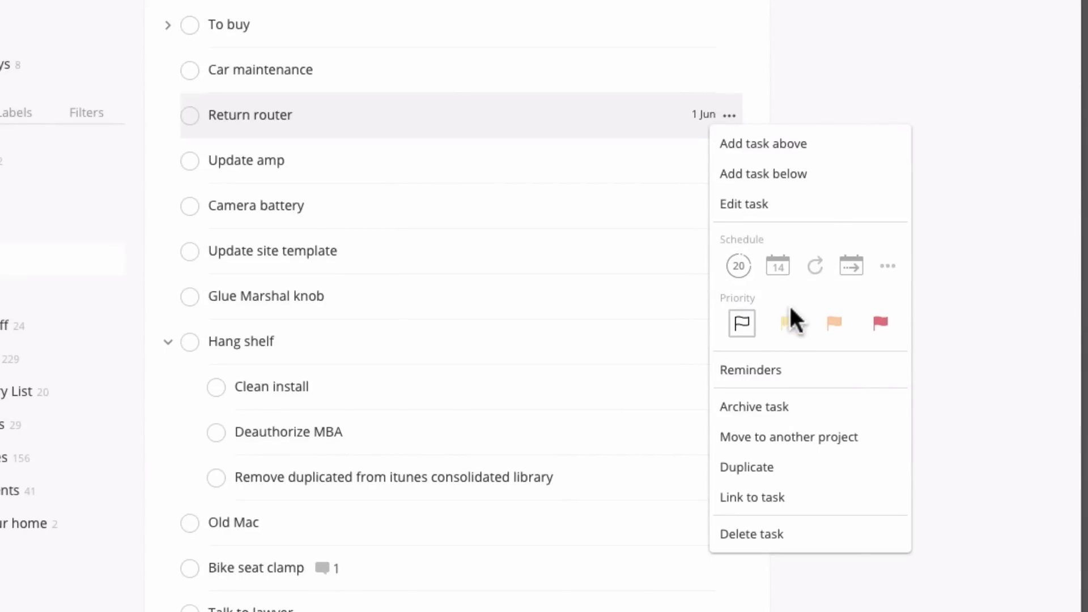
# Give Return router priority 3 and make Camera battery a sub-task, then scroll down the project
pyautogui.click(787, 323)
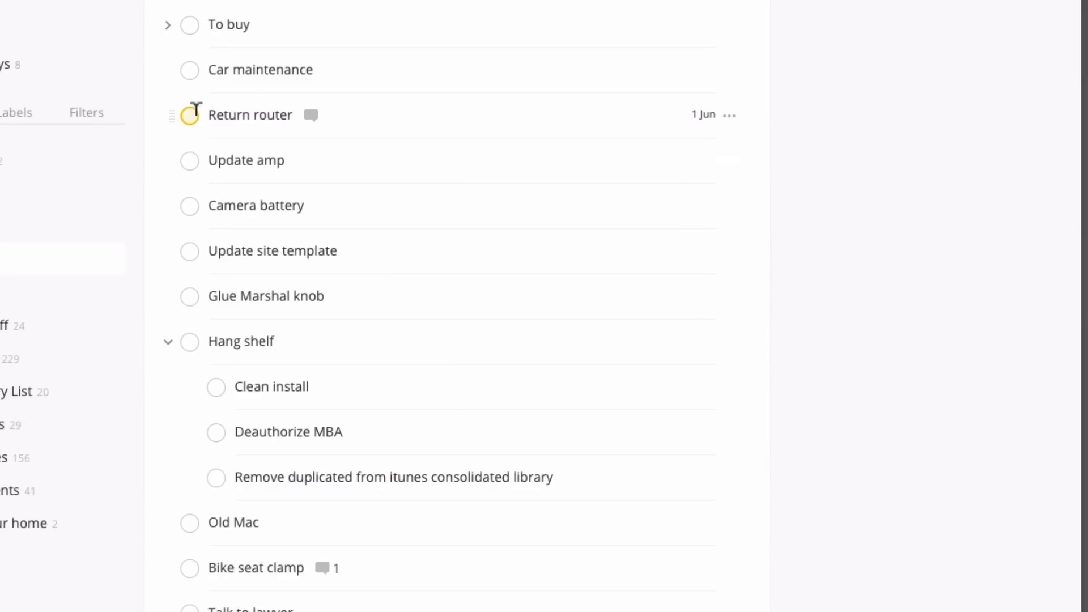
pyautogui.click(730, 121)
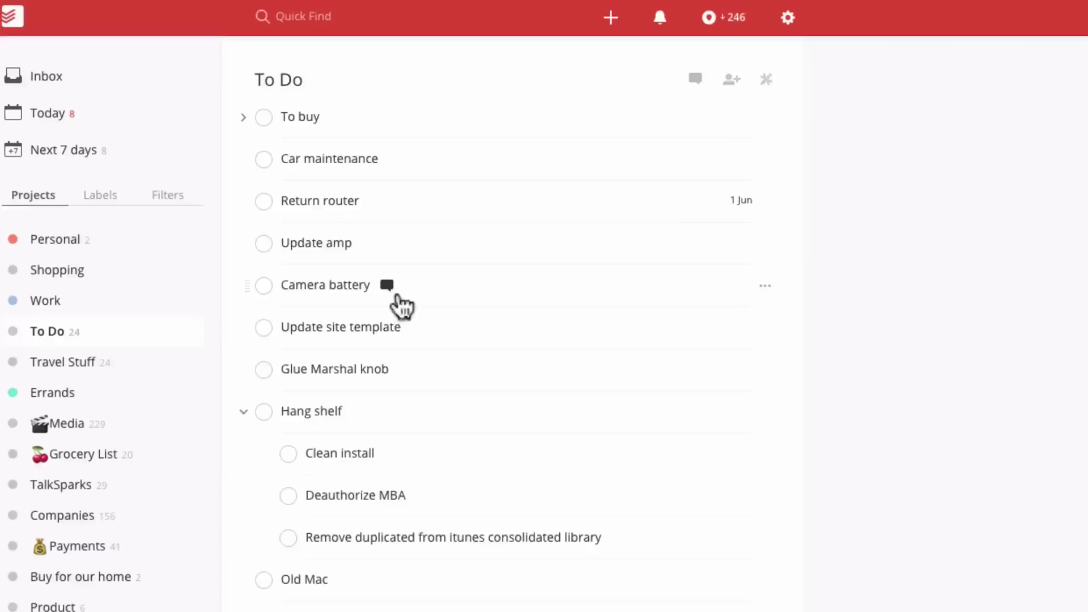
pyautogui.click(340, 206)
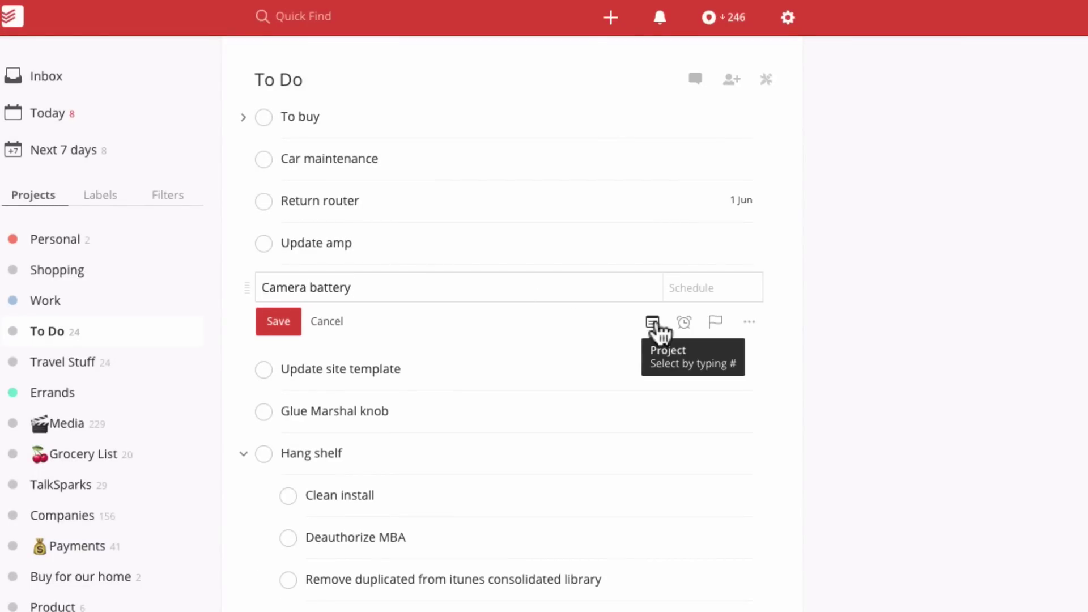
pyautogui.click(749, 323)
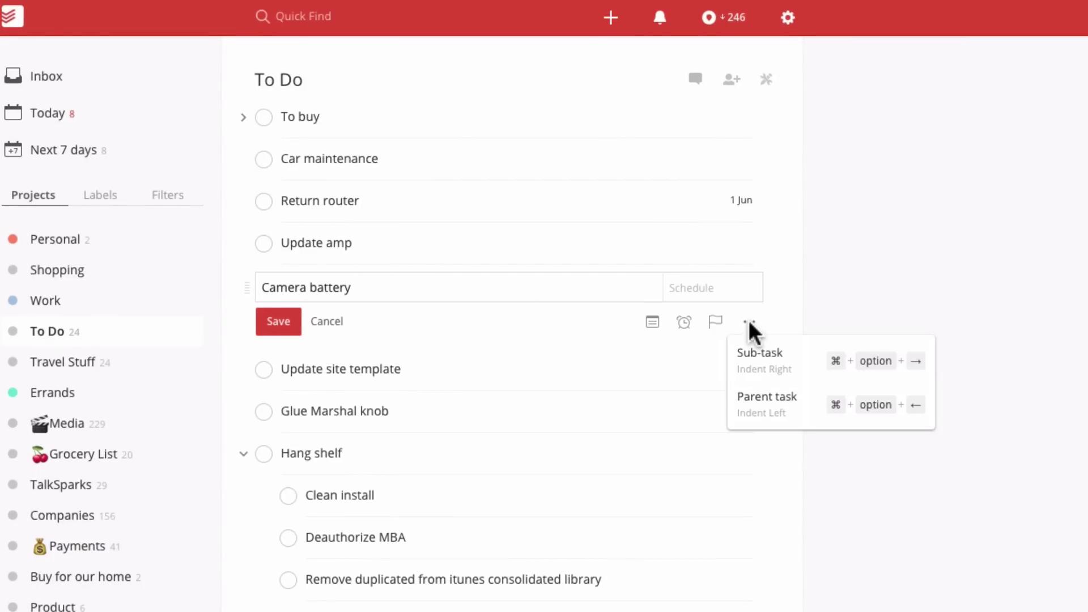
pyautogui.click(804, 356)
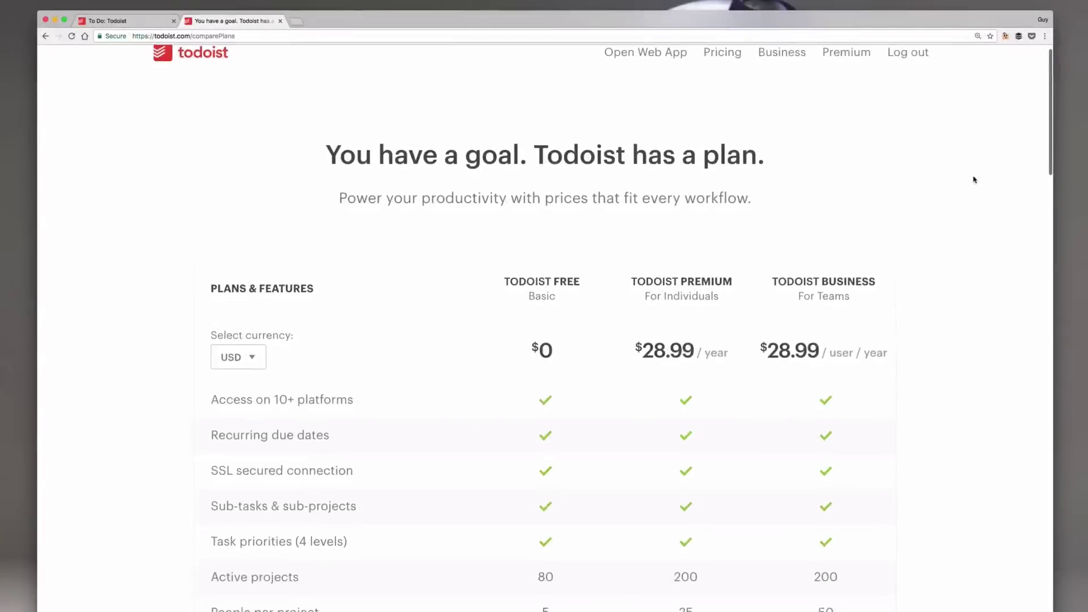
pyautogui.scroll(-2, 974, 177)
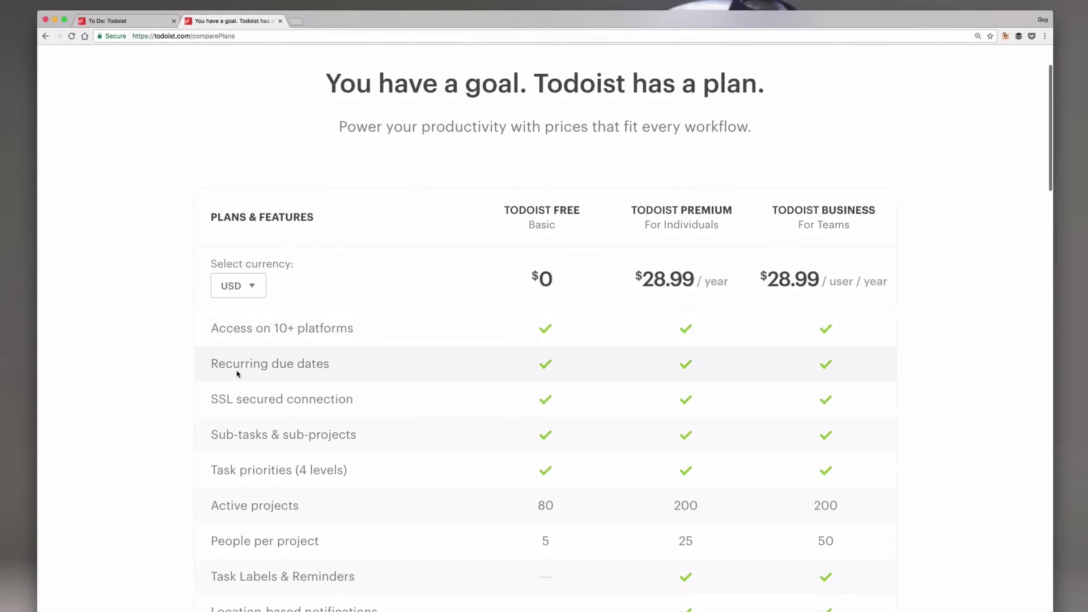
pyautogui.scroll(-5, 238, 373)
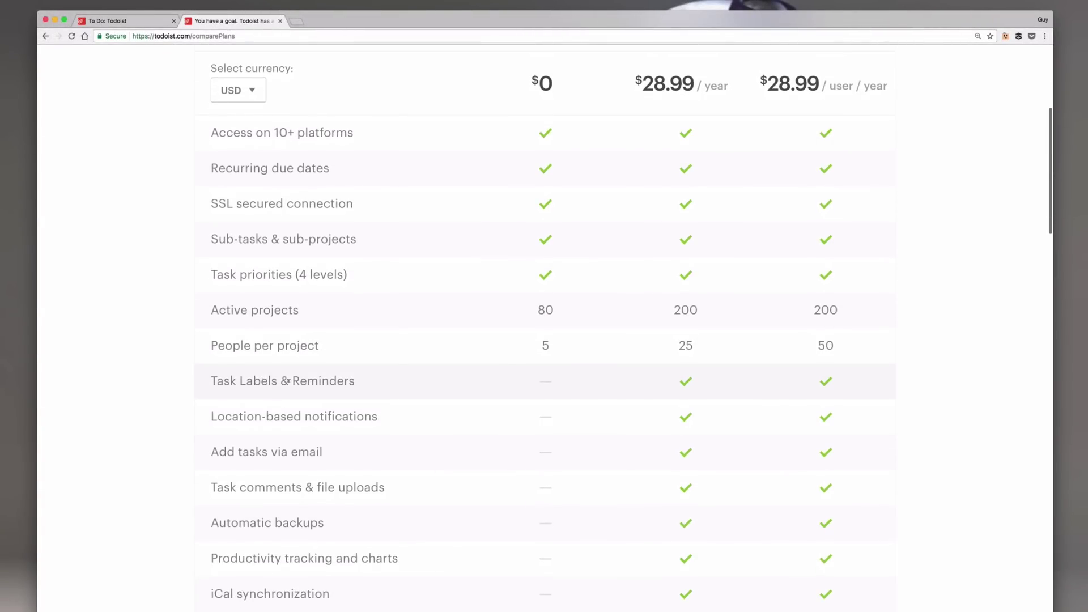
pyautogui.scroll(-2, 236, 481)
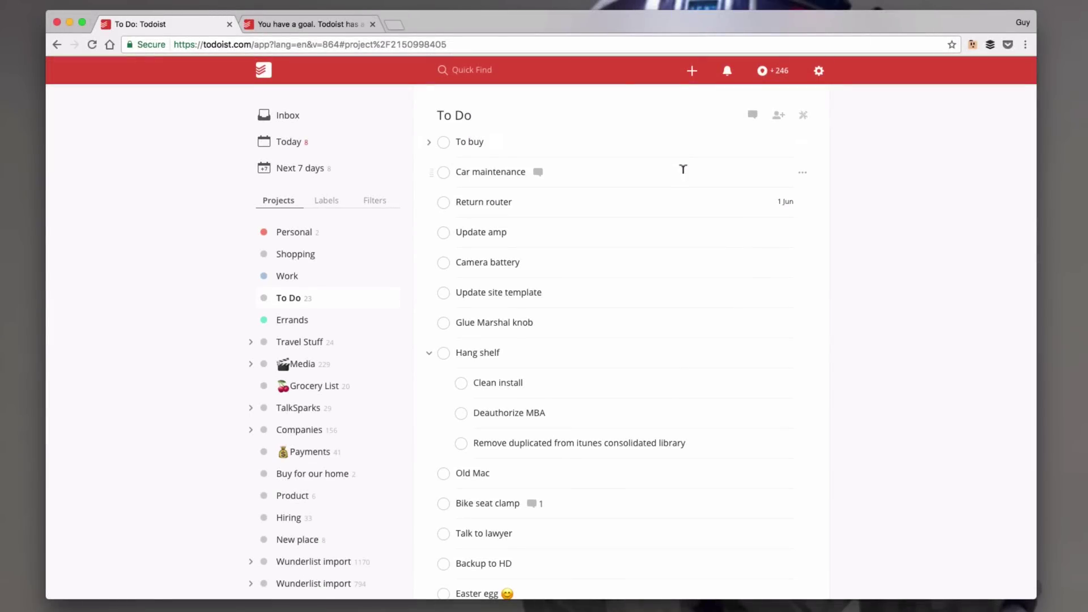
# Edit To buy, try the '#' project suggestions, remove the '#' and save the name unchanged
pyautogui.click(617, 139)
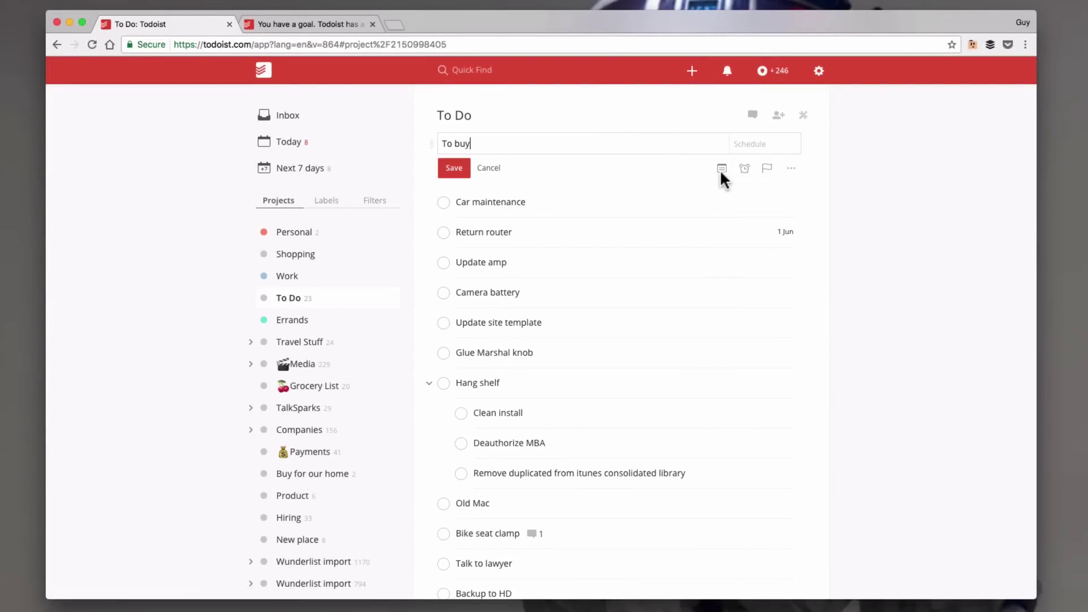
pyautogui.click(487, 168)
pyautogui.click(639, 140)
pyautogui.write('#')
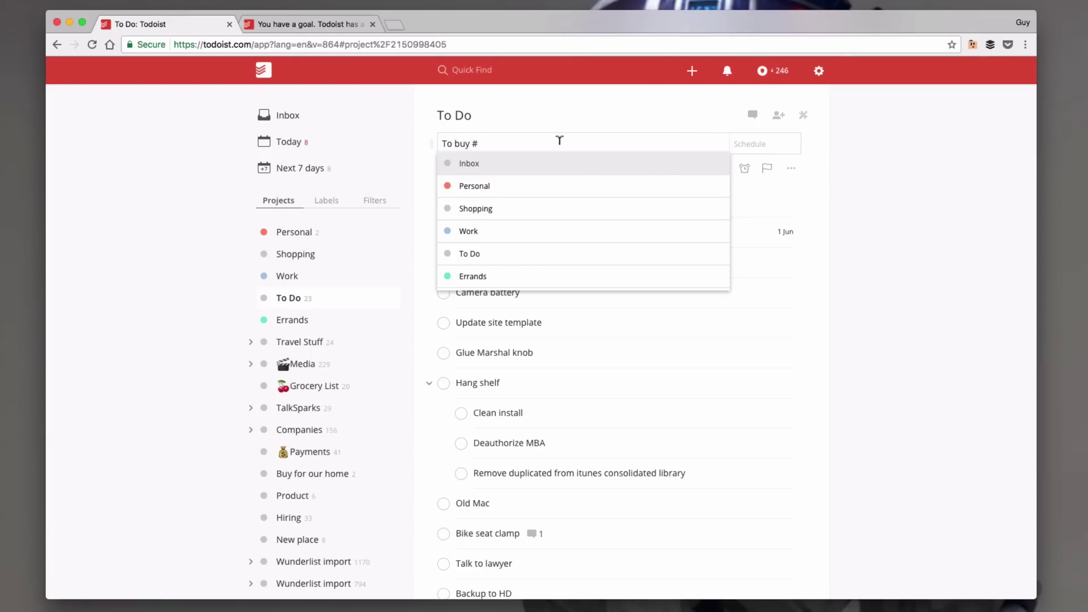
pyautogui.press('BackSpace')
pyautogui.press('Return')
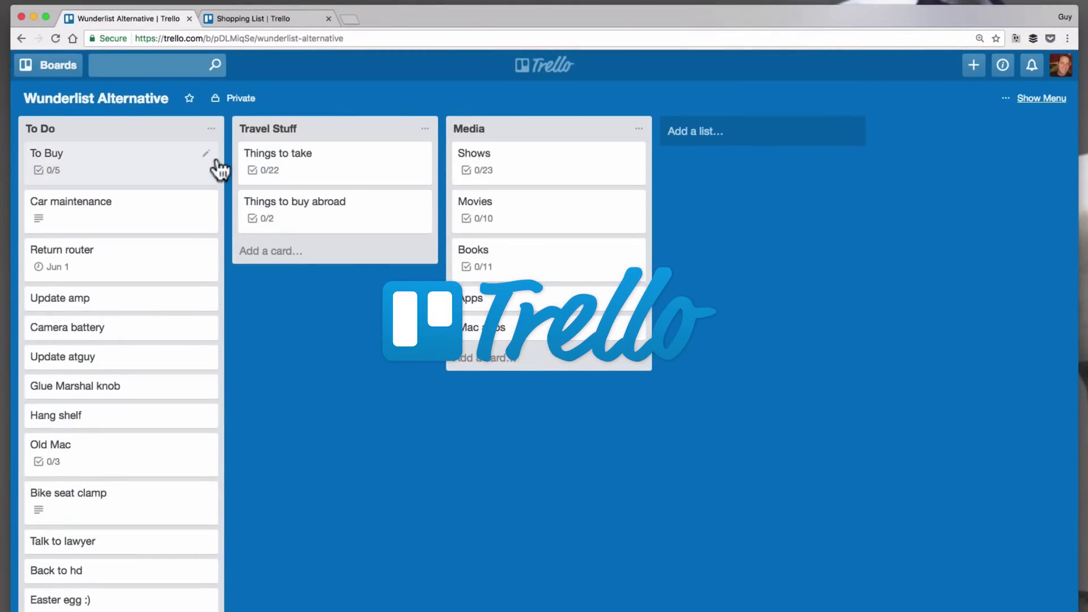
# Move the To Buy card below Car maintenance and edit and save the HDMI cable item in Things to take
pyautogui.moveTo(127, 181)
pyautogui.mouseDown()
pyautogui.moveTo(125, 226)
pyautogui.moveTo(129, 145)
pyautogui.moveTo(136, 165)
pyautogui.mouseUp()
pyautogui.click(350, 179)
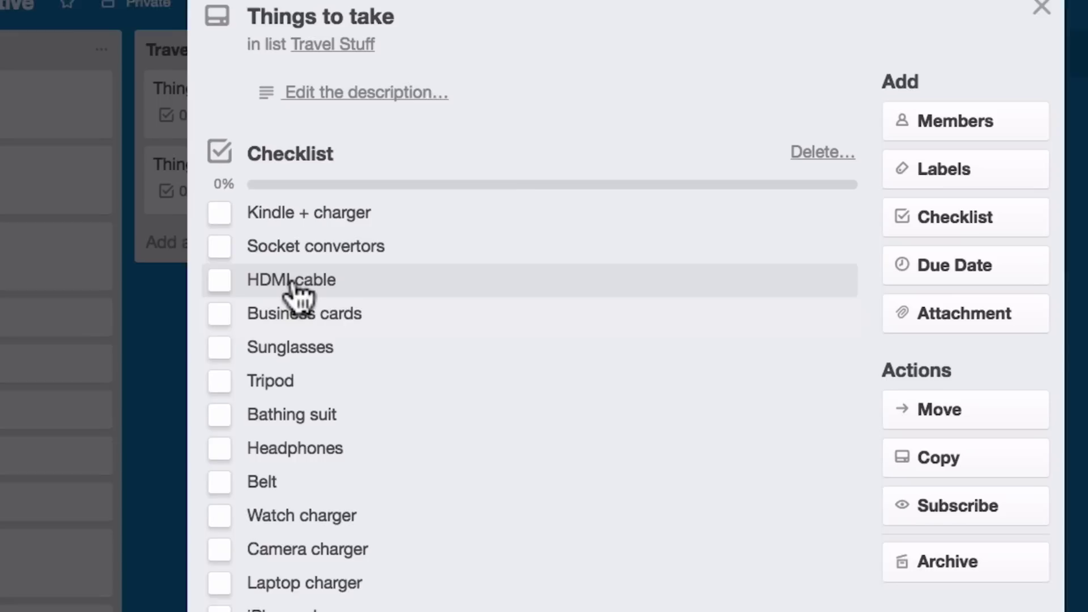
pyautogui.click(290, 281)
pyautogui.click(378, 272)
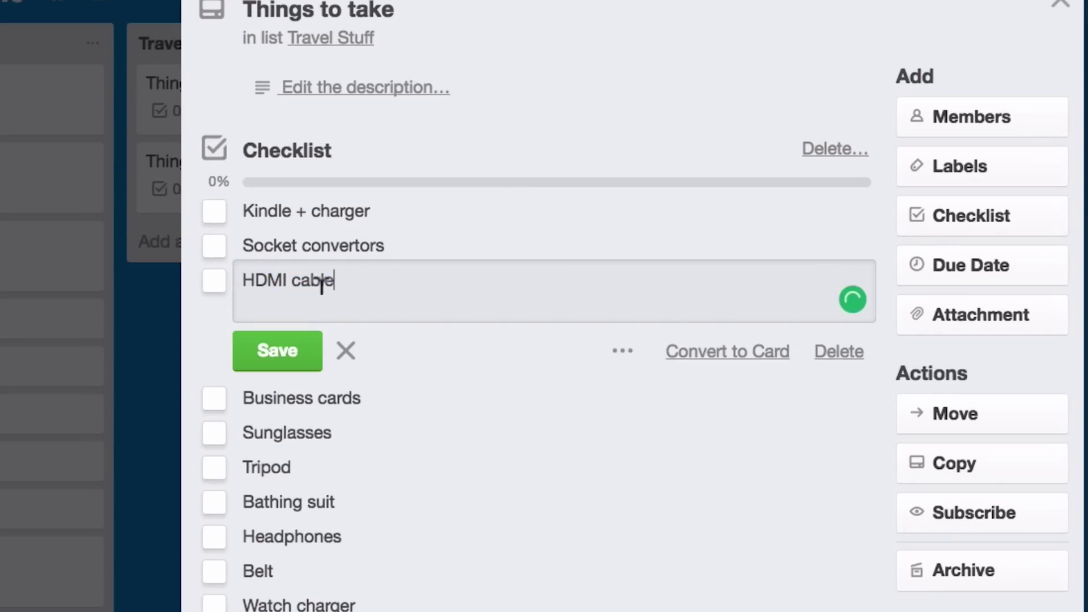
pyautogui.click(278, 357)
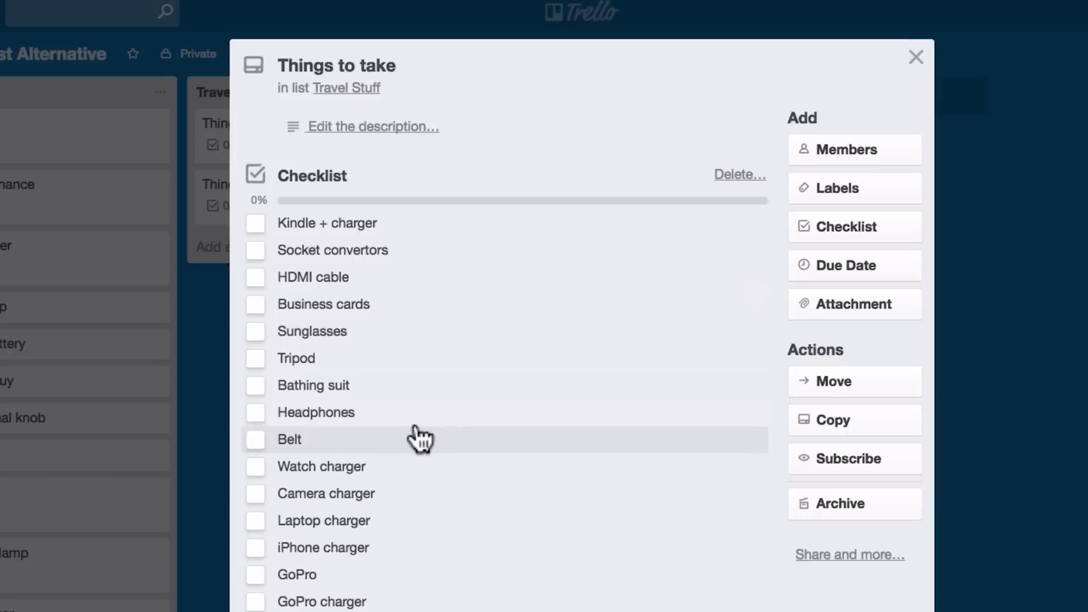
pyautogui.scroll(-3, 418, 406)
pyautogui.scroll(3, 417, 404)
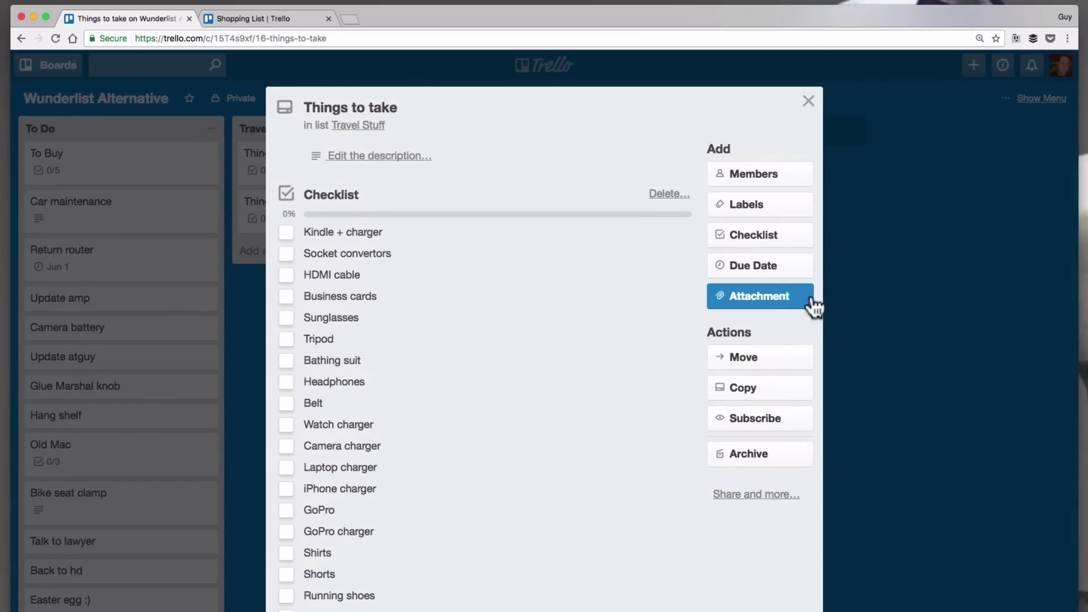
# Try the Checklist, Due Date and Attachment options without saving, then open the card's Labels
pyautogui.click(774, 244)
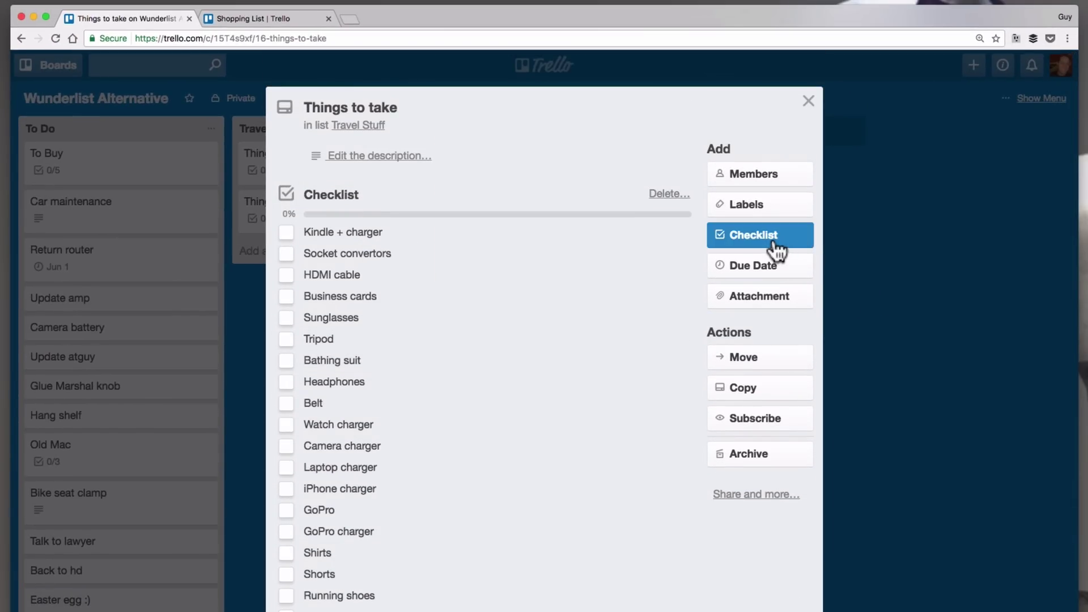
pyautogui.press('Escape')
pyautogui.click(776, 271)
pyautogui.press('Escape')
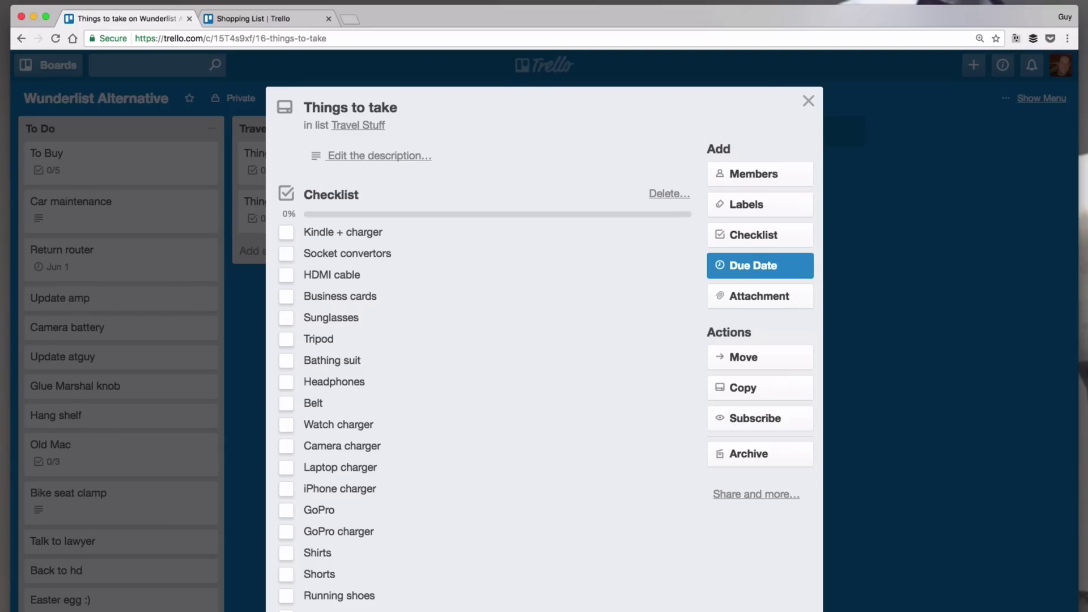
pyautogui.click(776, 301)
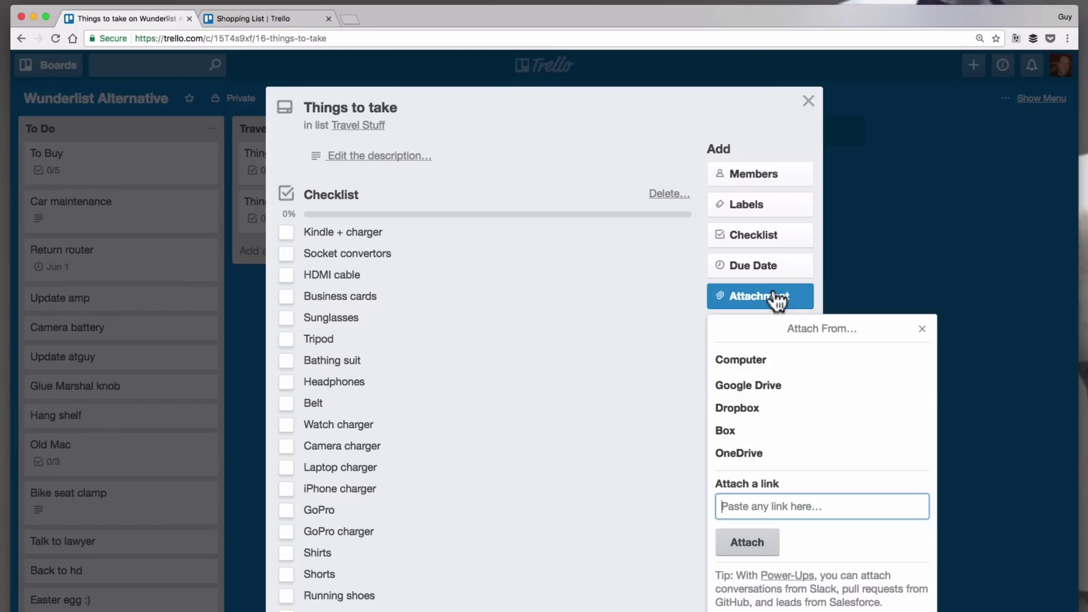
pyautogui.press('Escape')
pyautogui.click(759, 211)
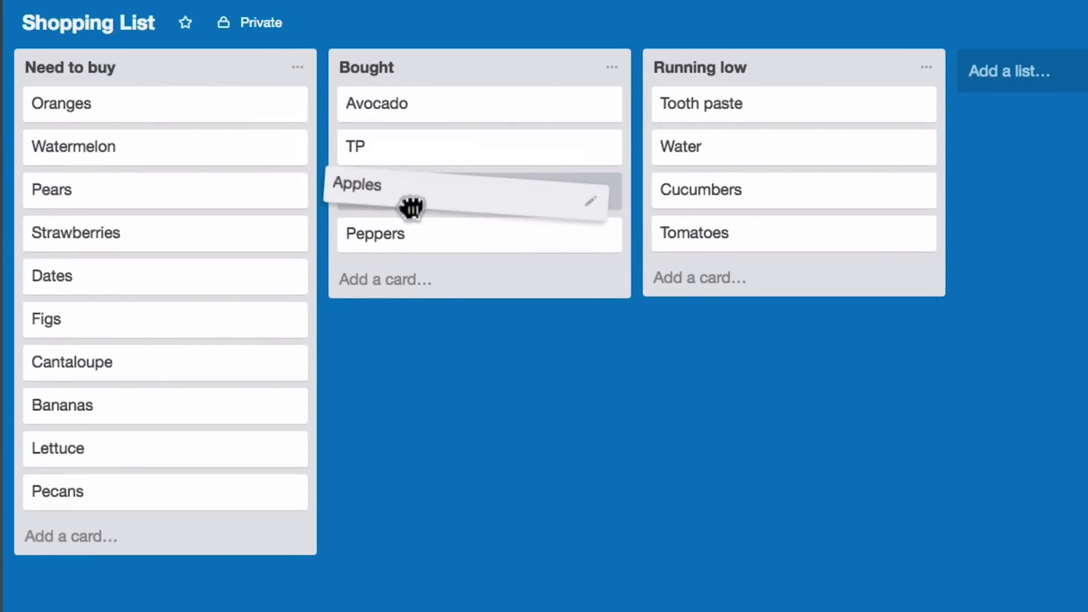
# Move Apples to the top of Bought, TP to the end of Running low, and Tooth paste to Need to buy
pyautogui.moveTo(411, 208); pyautogui.dragTo(450, 121)
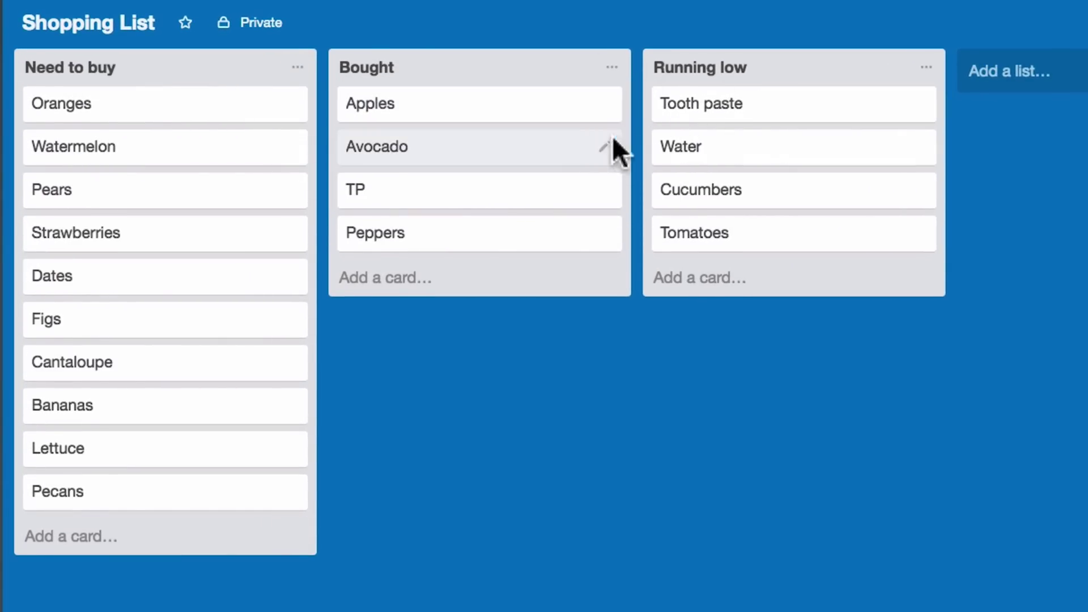
pyautogui.moveTo(468, 204); pyautogui.dragTo(779, 303)
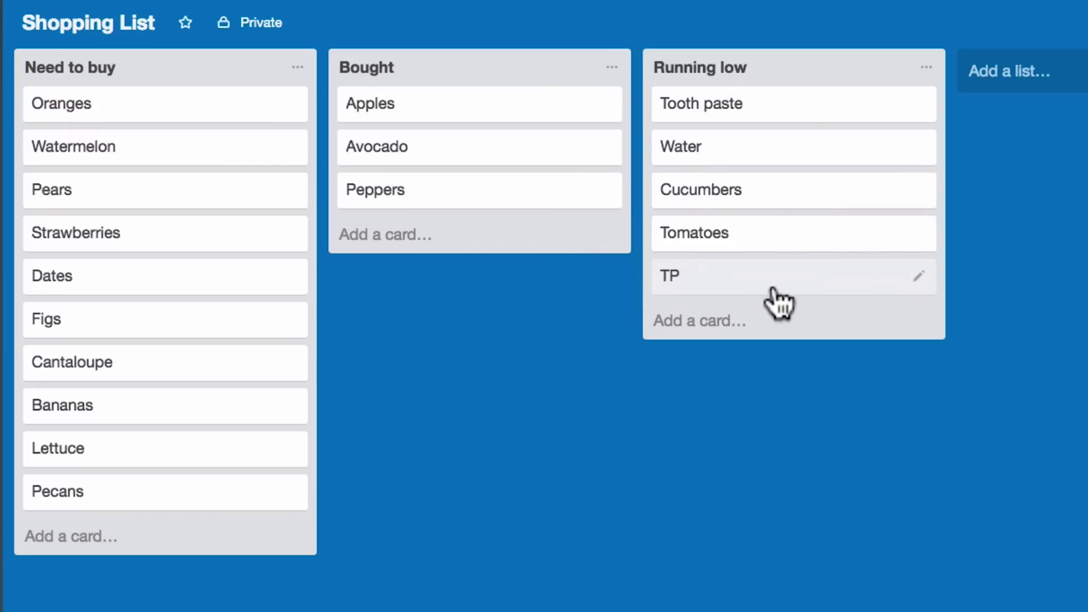
pyautogui.moveTo(826, 116); pyautogui.dragTo(212, 107)
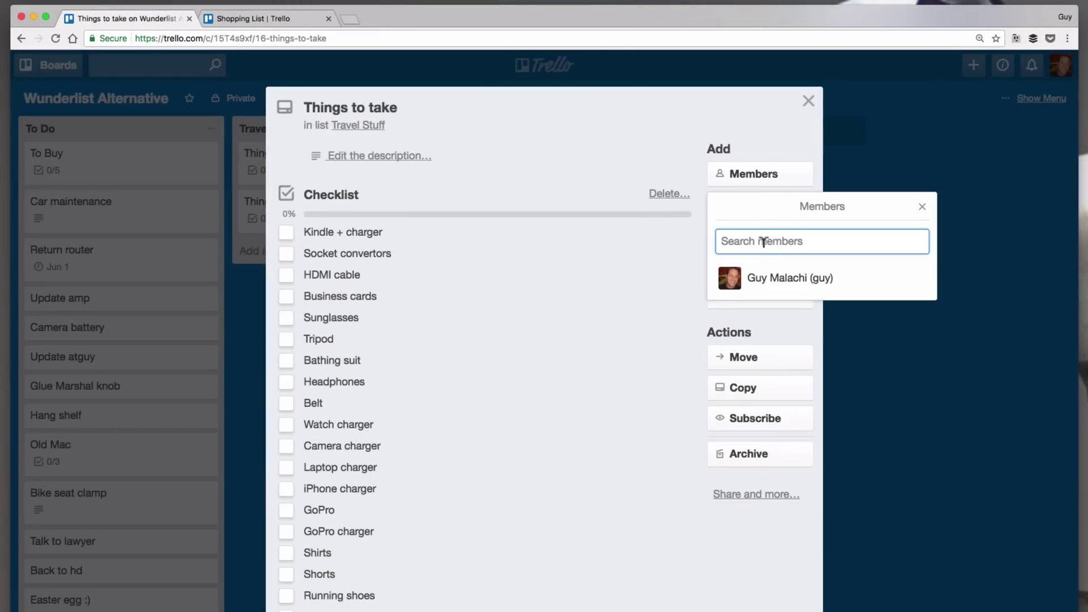
# Close the Things to take card and add a new board list named 'A new list'
pyautogui.click(761, 145)
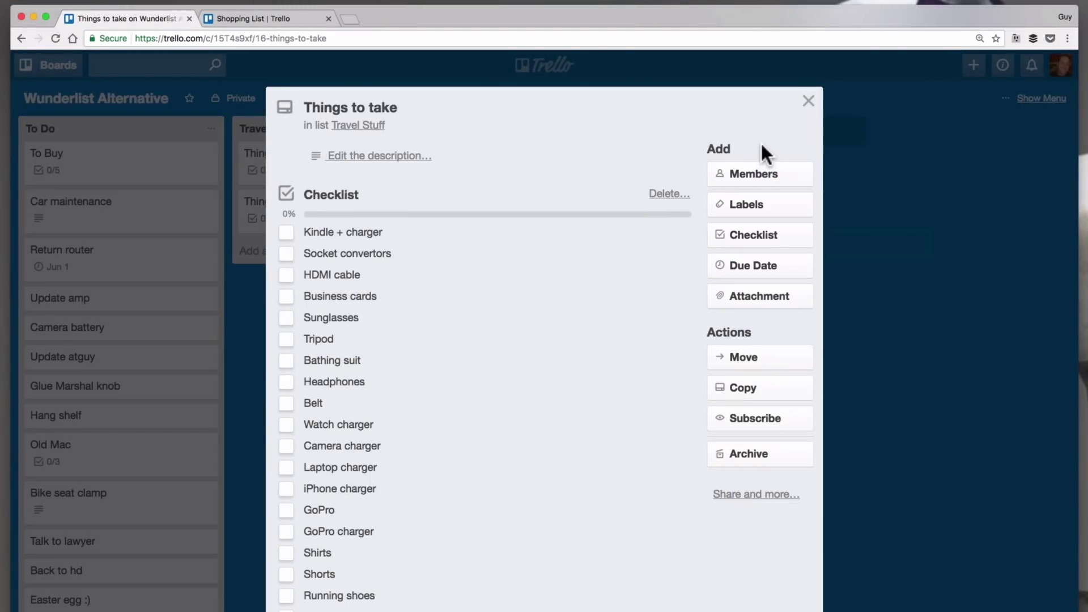
pyautogui.click(766, 357)
pyautogui.click(767, 357)
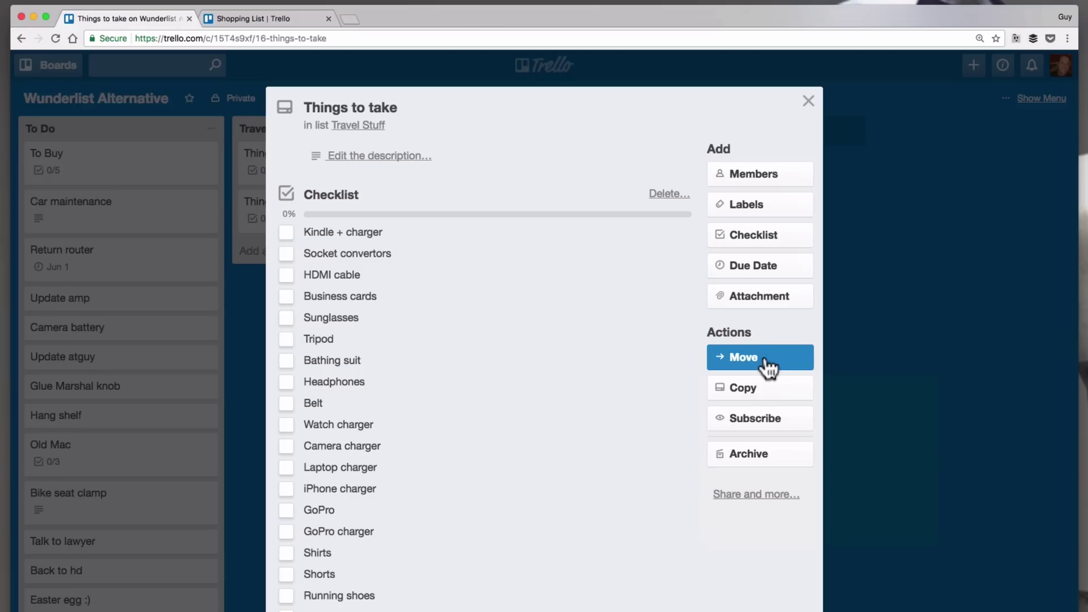
pyautogui.click(862, 494)
pyautogui.click(715, 136)
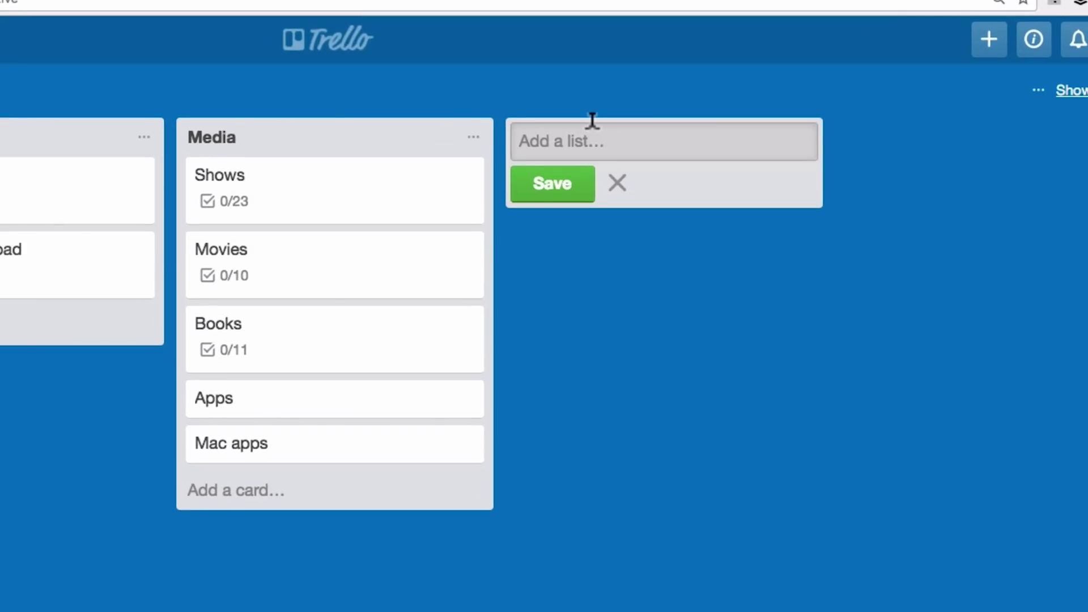
pyautogui.write('A new list')
pyautogui.press('Return')
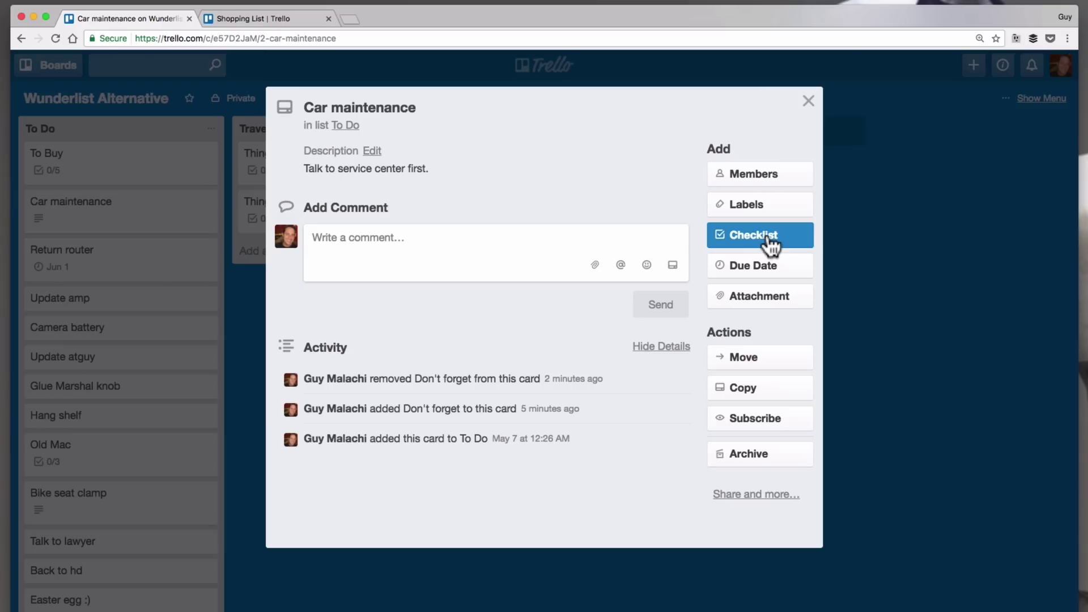
# Give the Car maintenance card a 'Don't forget' checklist with the item 'Firmware update'
pyautogui.click(767, 242)
pyautogui.write('D')
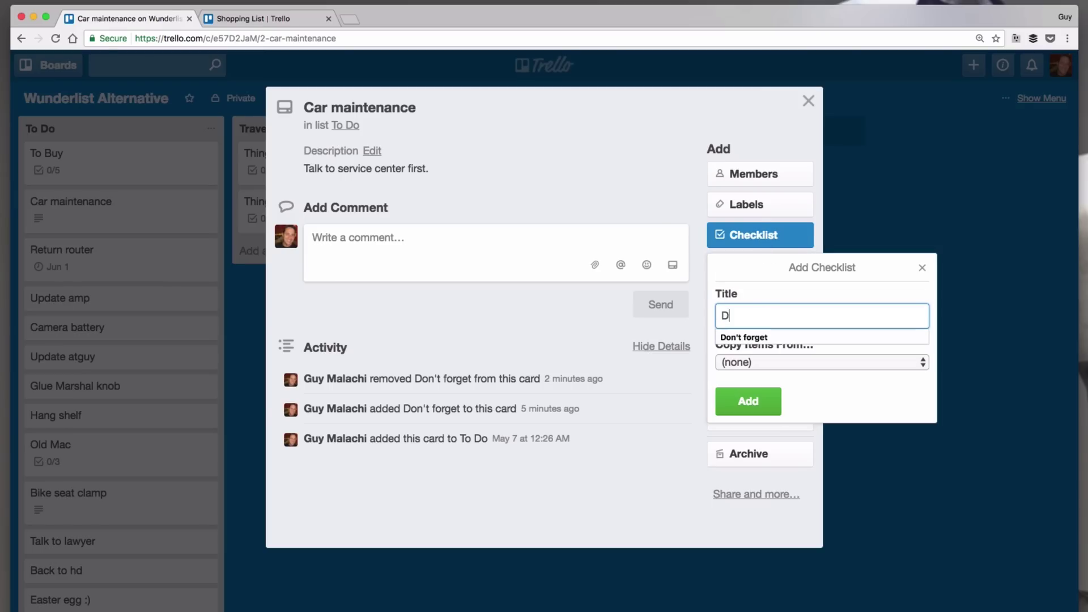
pyautogui.write("on't forget")
pyautogui.press('Return')
pyautogui.write('Firmware ')
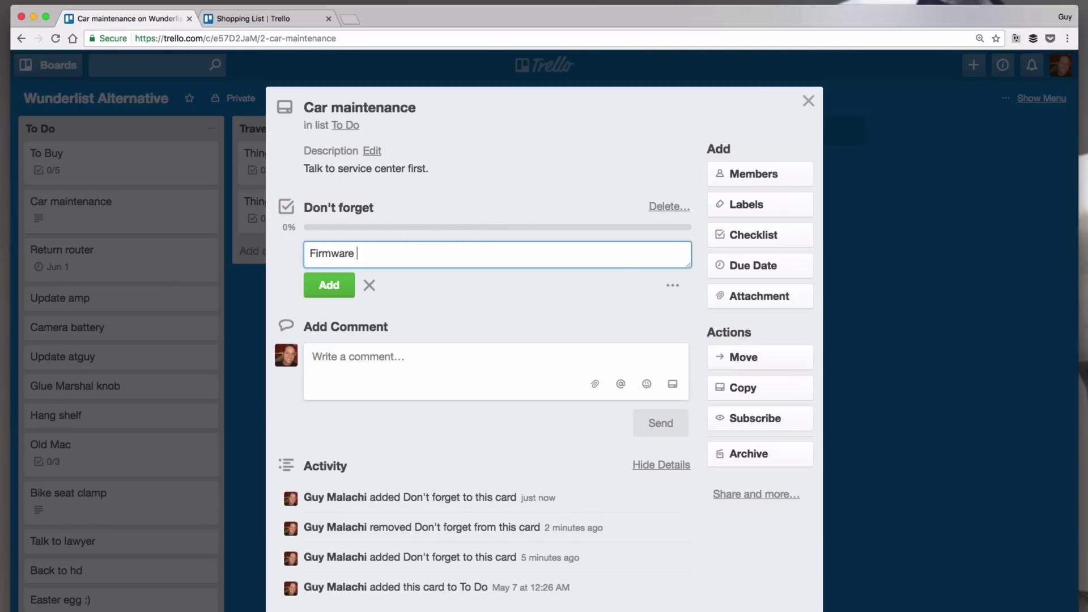
pyautogui.write('update')
pyautogui.press('Return')
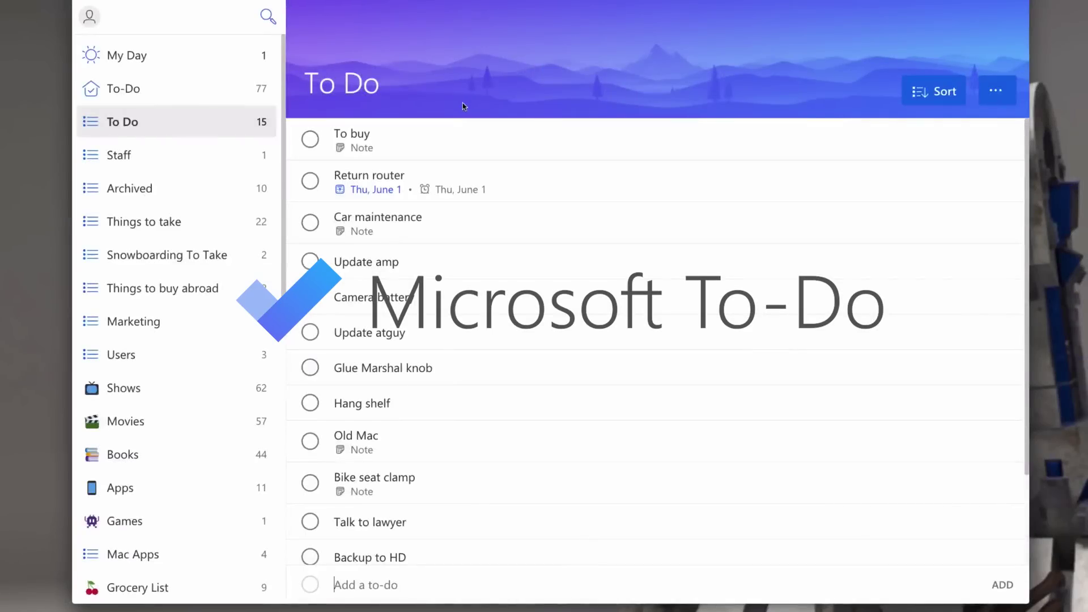
# Add the task 'Add a new task' to the To Do list
pyautogui.scroll(-8, 204, 153)
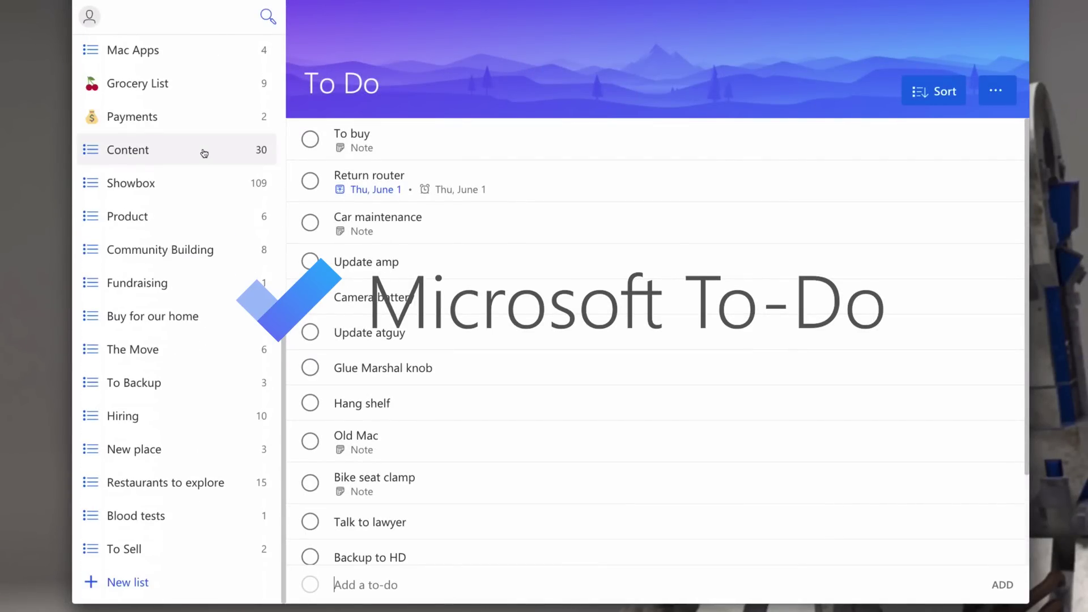
pyautogui.scroll(8, 204, 153)
pyautogui.scroll(-2, 698, 195)
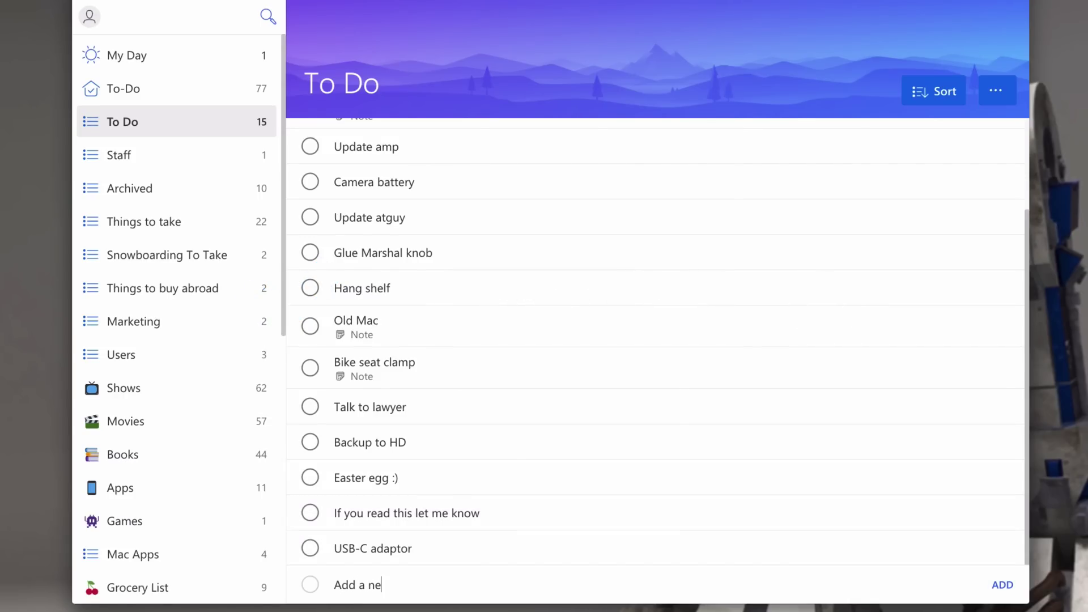
pyautogui.press('Return')
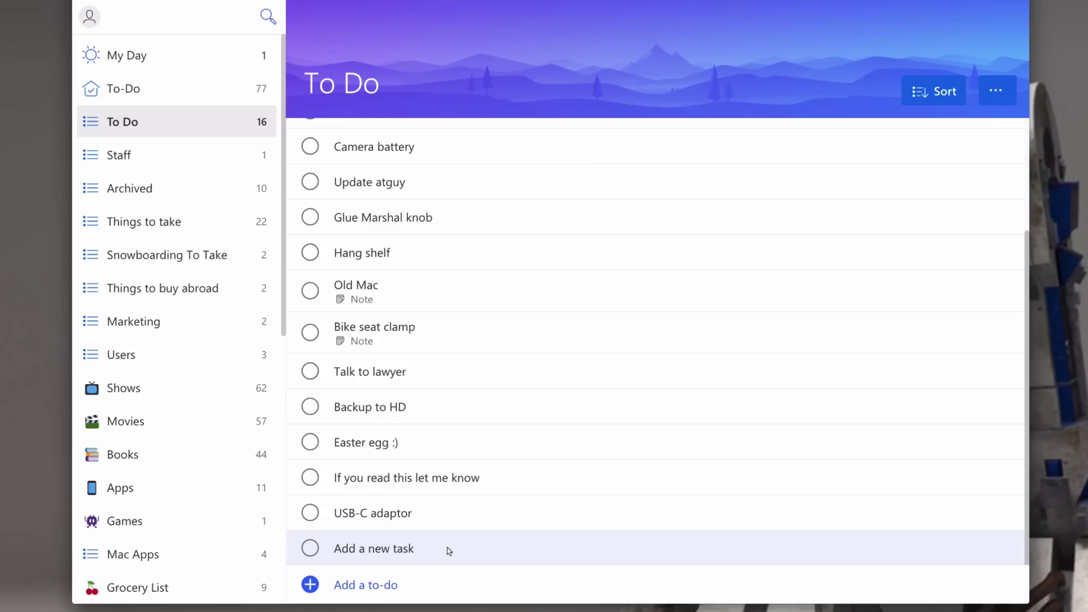
# Add 'Add a new task' to My Day and view its reminder choices
pyautogui.click(447, 548)
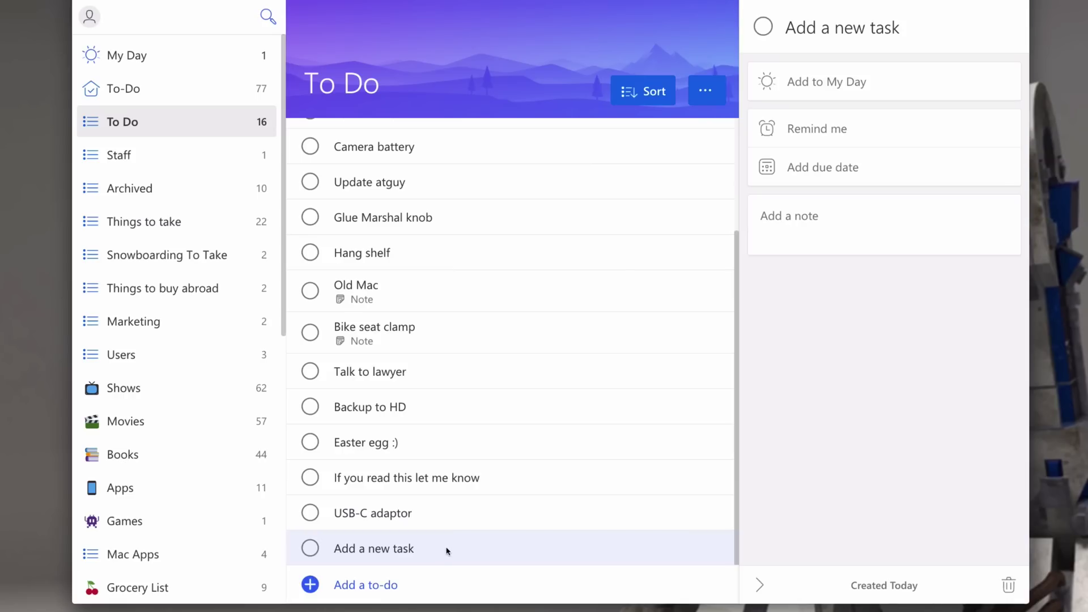
pyautogui.click(818, 85)
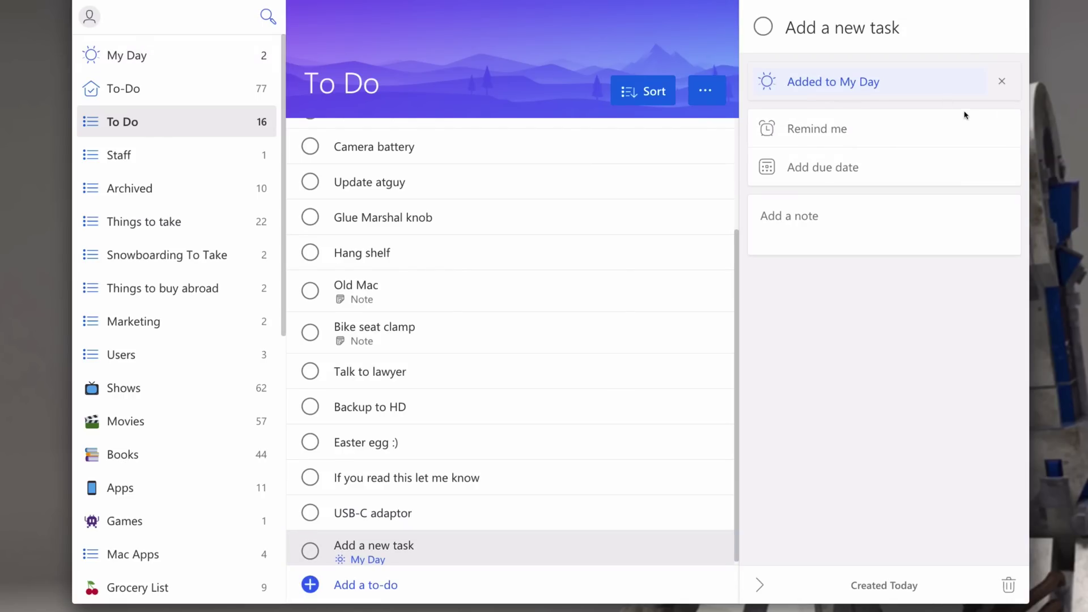
pyautogui.click(918, 132)
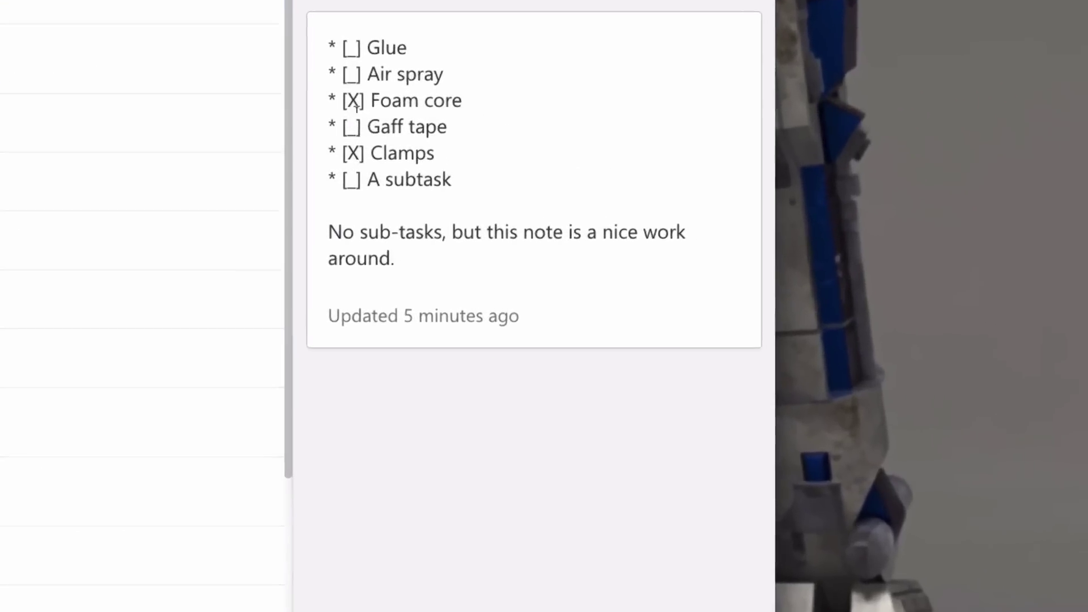
# Mark Gaff tape and A subtask [X] in the To buy note, then apply the red beach-van theme
pyautogui.click(800, 342)
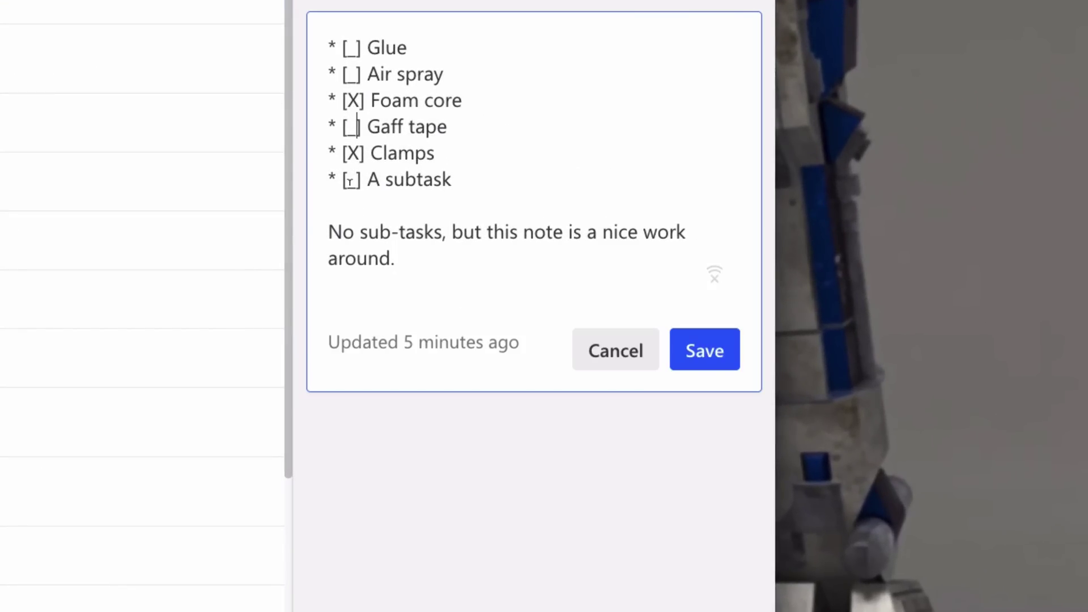
pyautogui.press('BackSpace')
pyautogui.write('X')
pyautogui.press('BackSpace')
pyautogui.write('X')
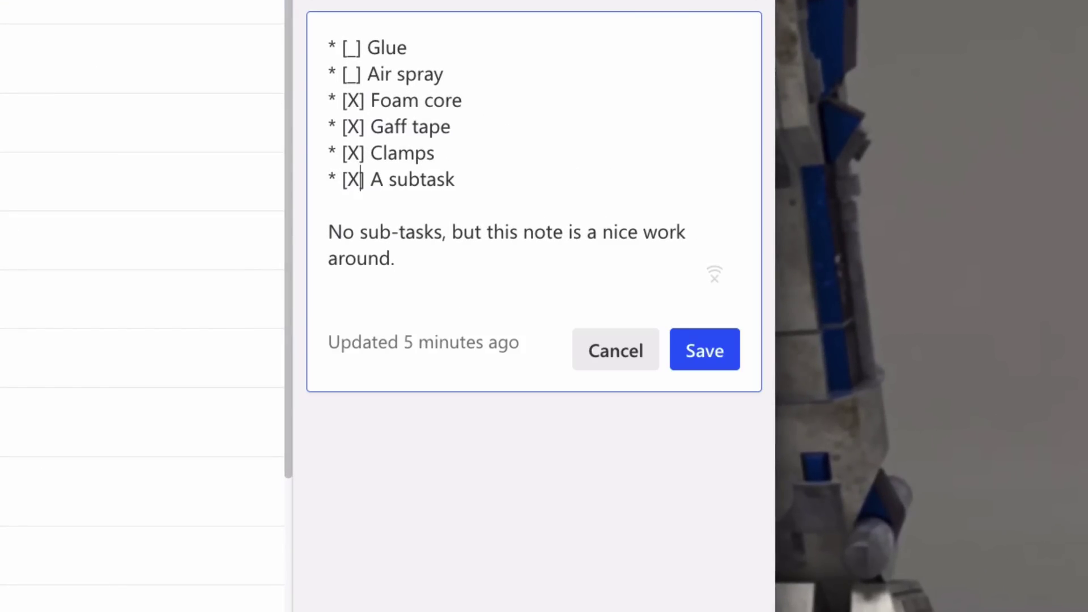
pyautogui.click(680, 351)
pyautogui.click(720, 206)
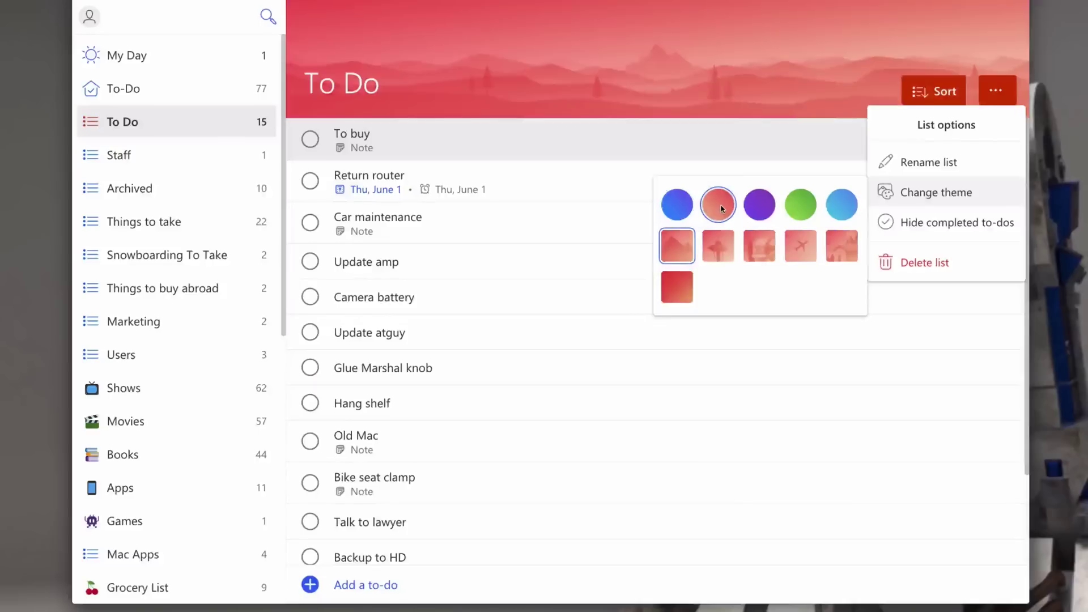
pyautogui.click(760, 245)
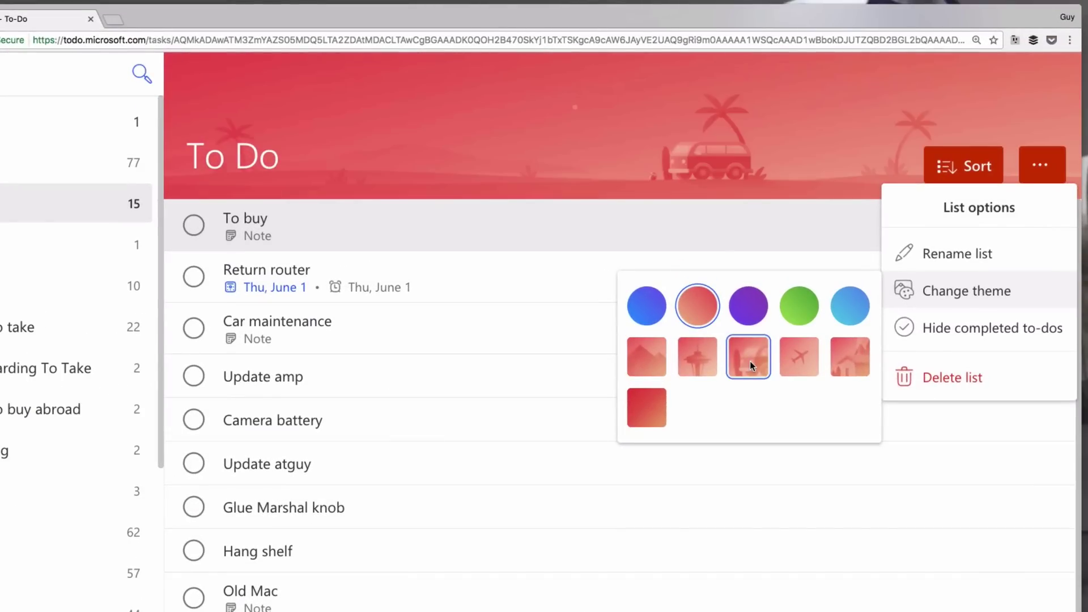
# In My Day, open the 'Add a new task' to-do's details and its context menu
pyautogui.click(397, 187)
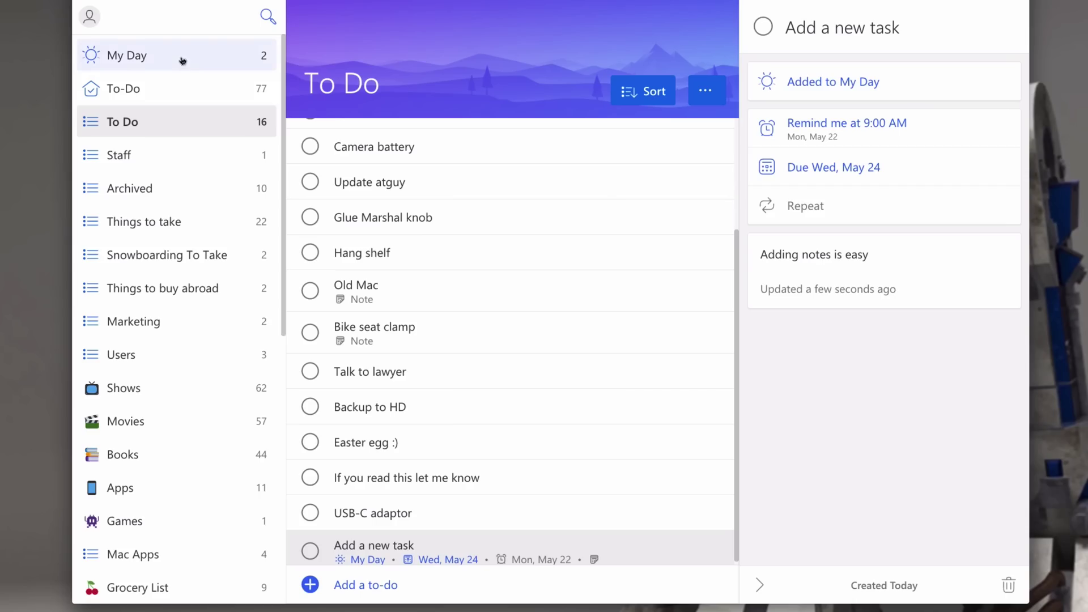
pyautogui.click(184, 60)
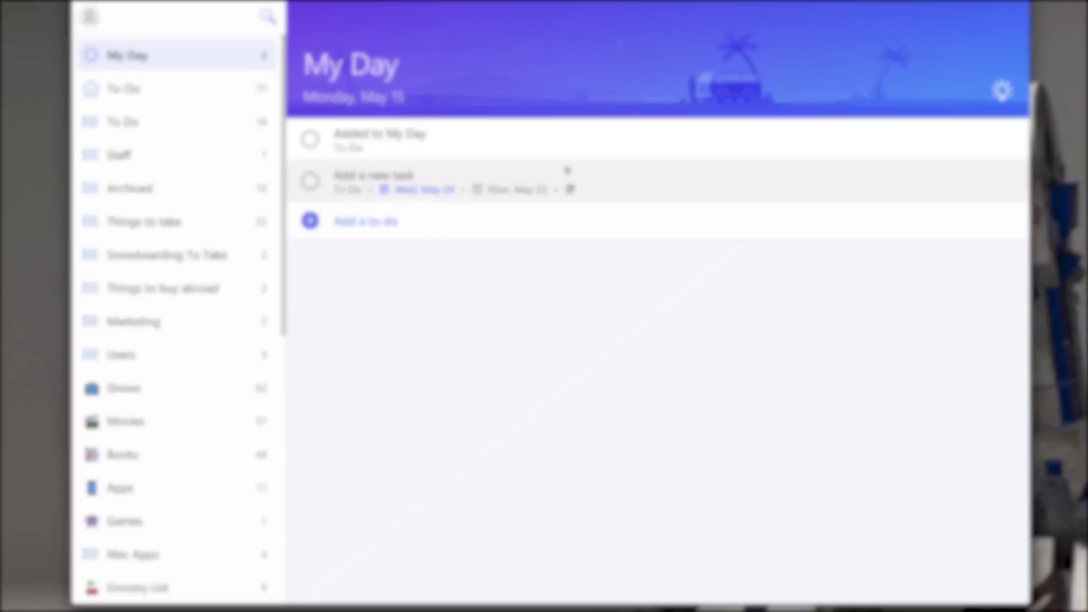
pyautogui.click(612, 193)
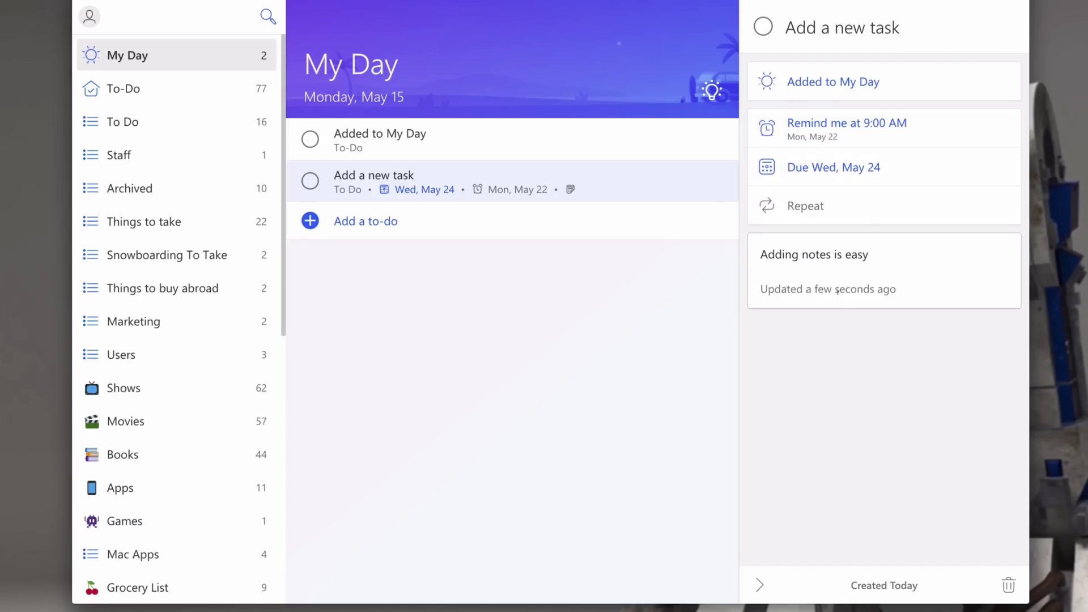
pyautogui.rightClick(620, 191)
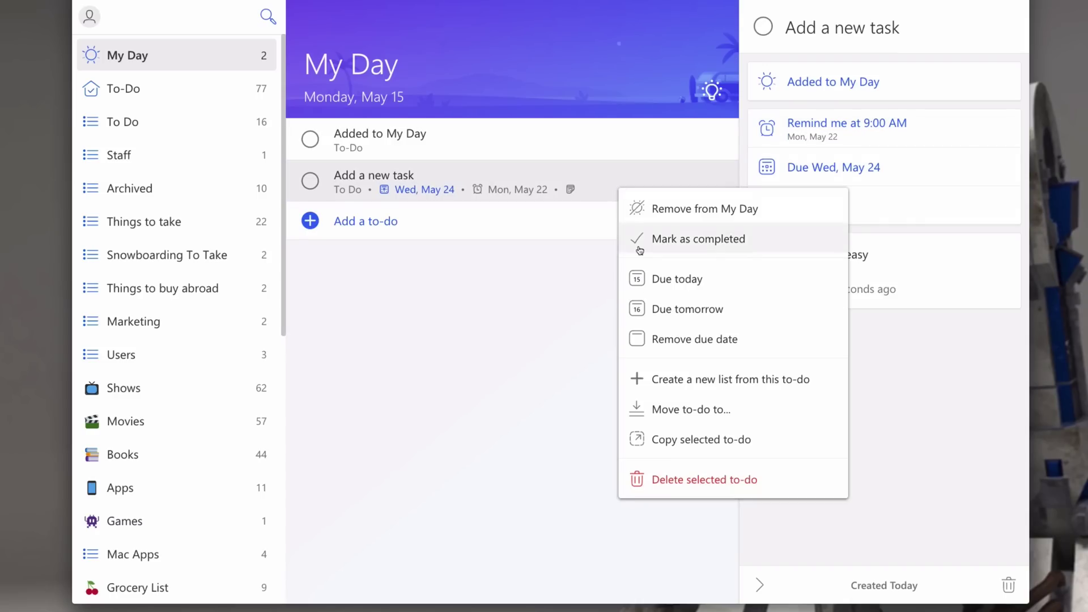
# Delete the 'Add a new task' to-do
pyautogui.click(674, 479)
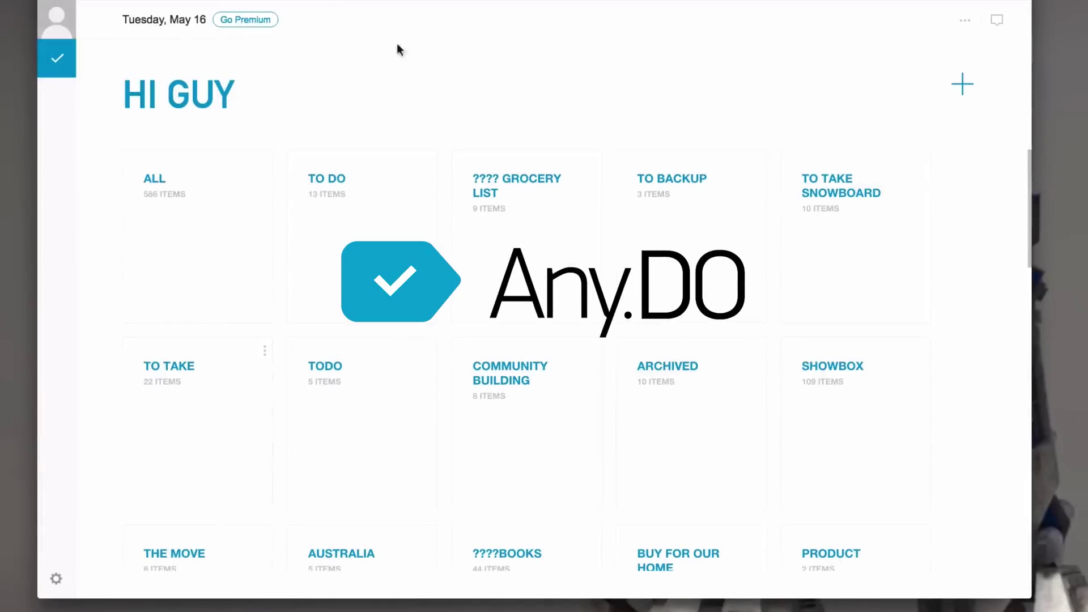
pyautogui.scroll(-3, 351, 141)
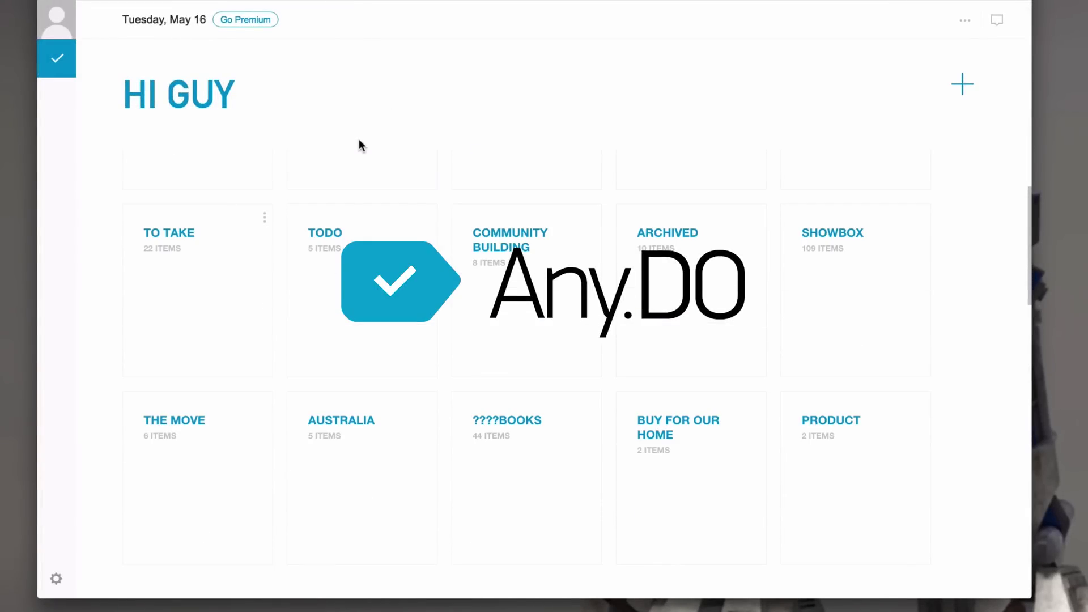
pyautogui.scroll(-10, 373, 193)
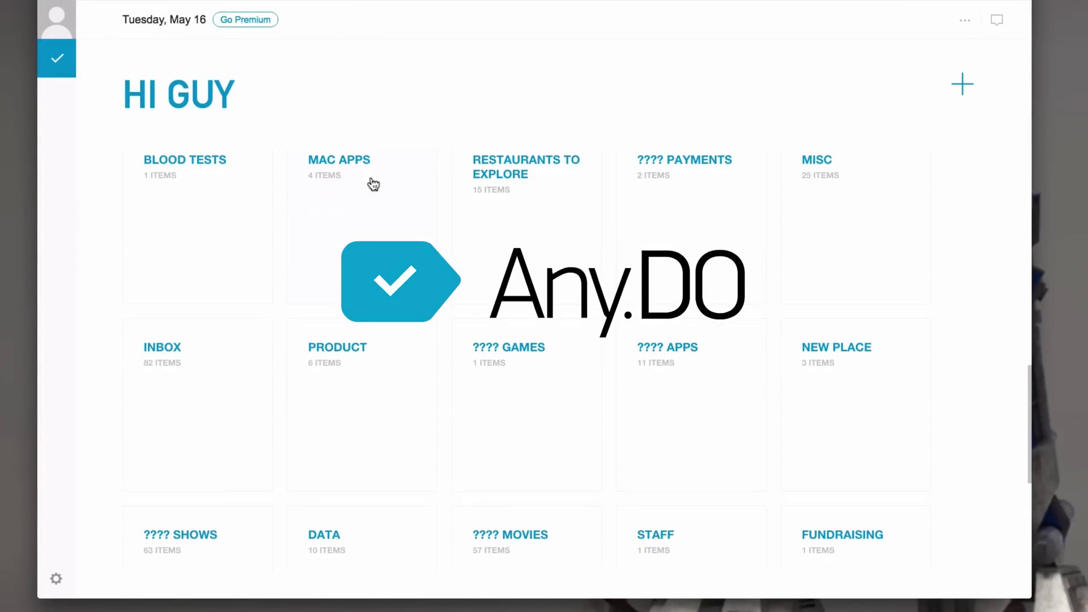
pyautogui.scroll(5, 372, 193)
pyautogui.scroll(10, 587, 359)
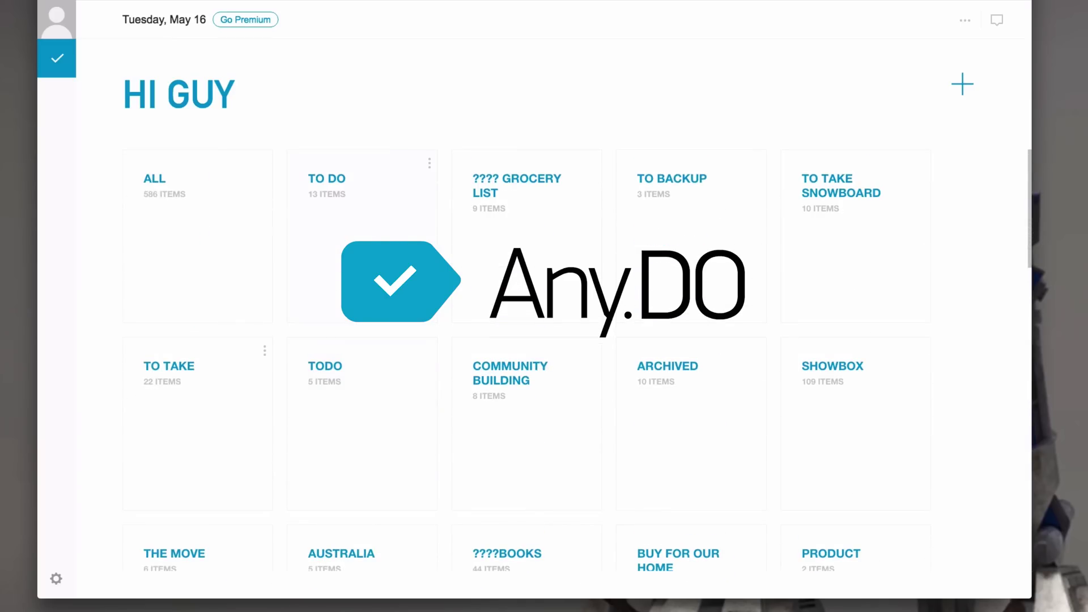
# Open Any.DO's TO DO list and show the To buy item's details
pyautogui.click(394, 242)
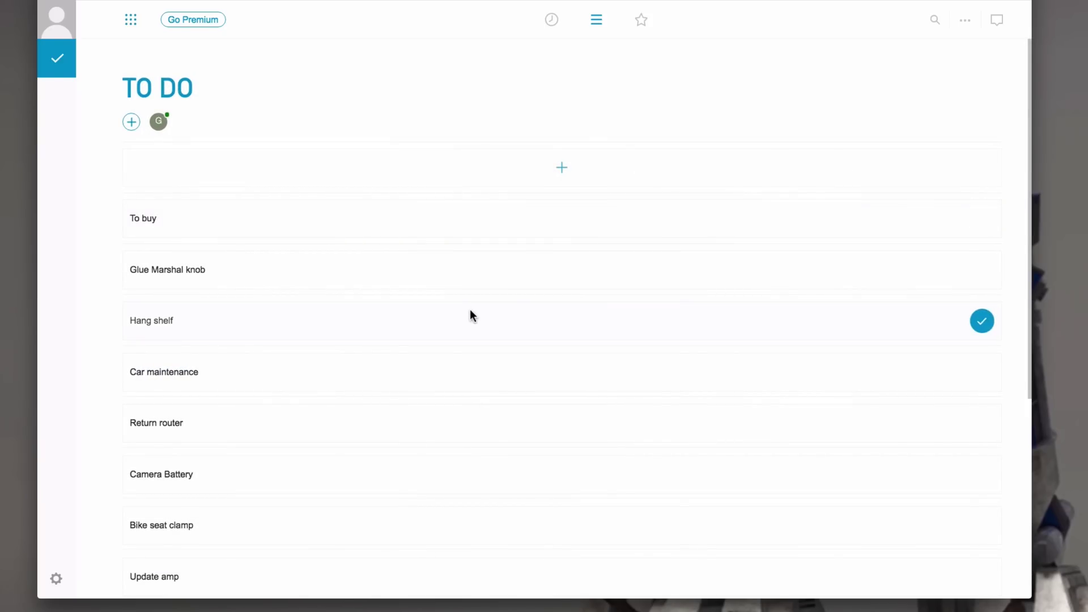
pyautogui.scroll(-5, 347, 408)
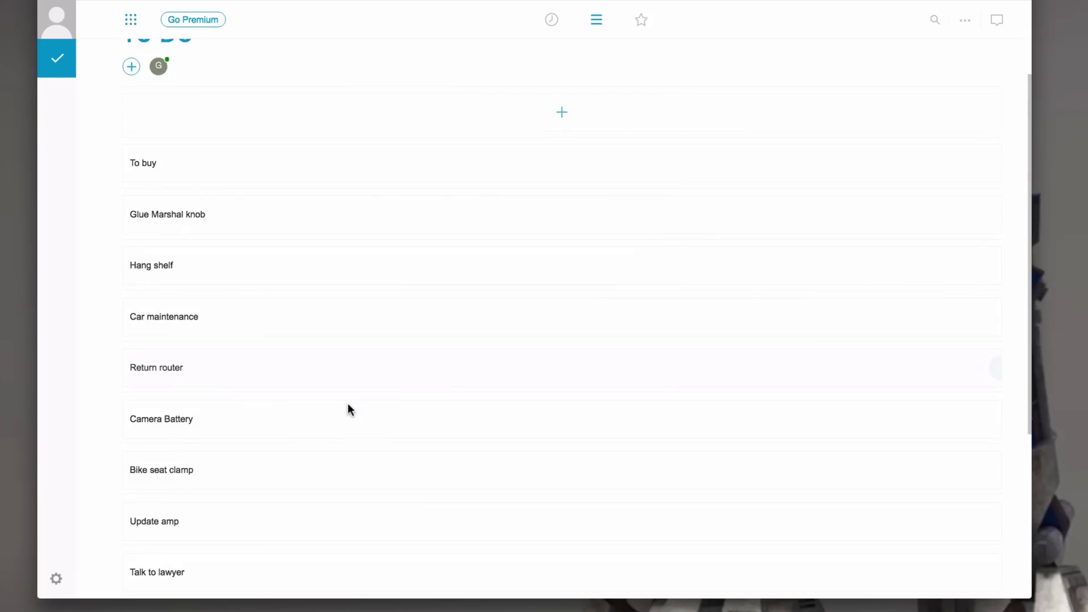
pyautogui.scroll(5, 347, 408)
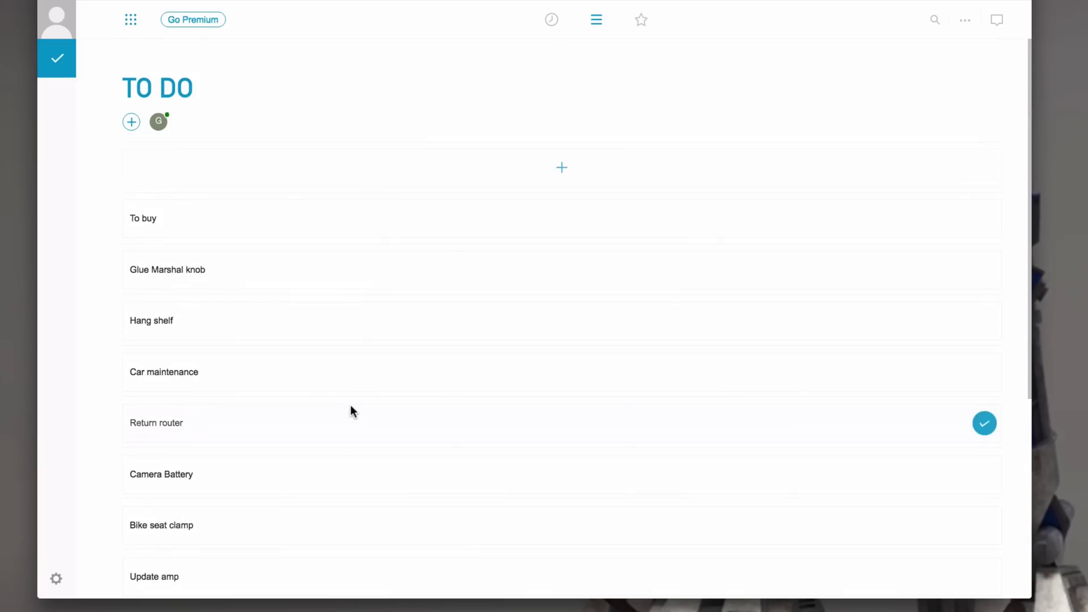
pyautogui.click(318, 224)
# Correct sub-task 'Glu' to 'Glue' and add the note 'Adding a note is pretty easy' to To buy
pyautogui.click(463, 191)
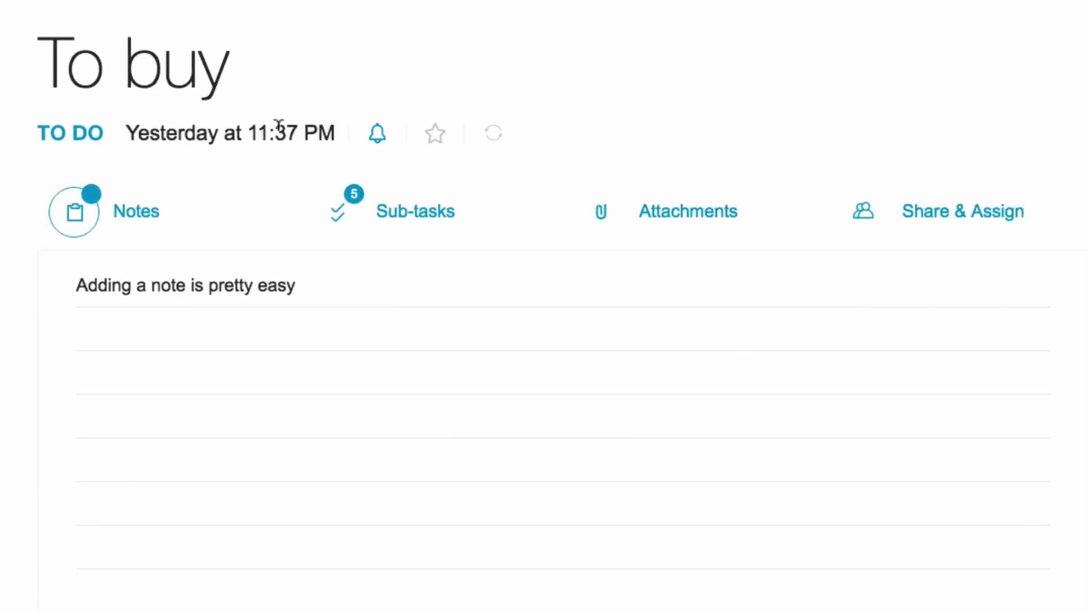
pyautogui.click(394, 142)
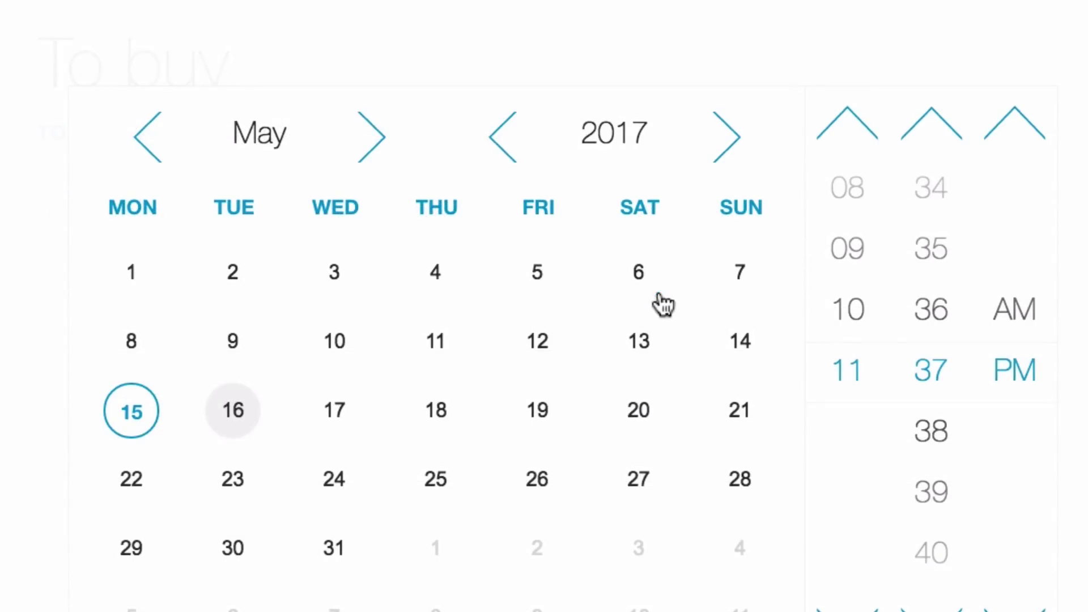
pyautogui.scroll(-3, 915, 391)
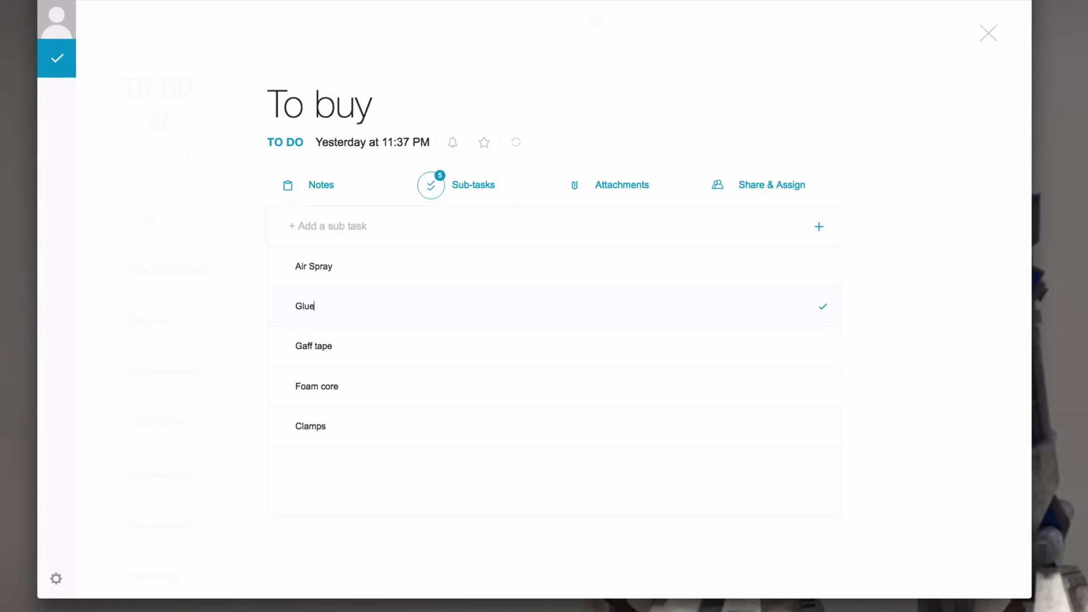
pyautogui.click(334, 183)
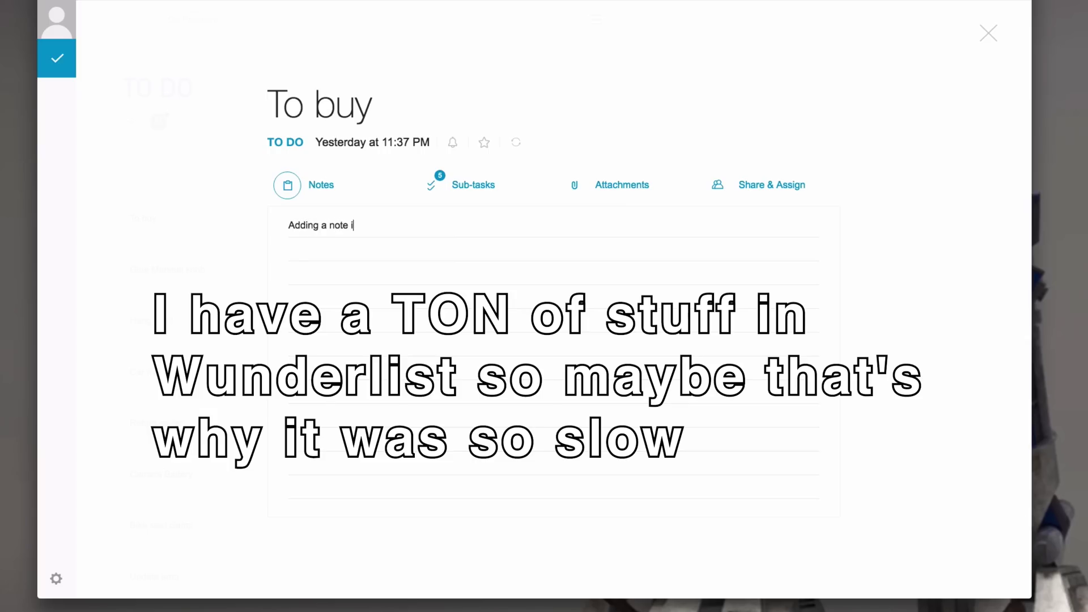
pyautogui.write('easy')
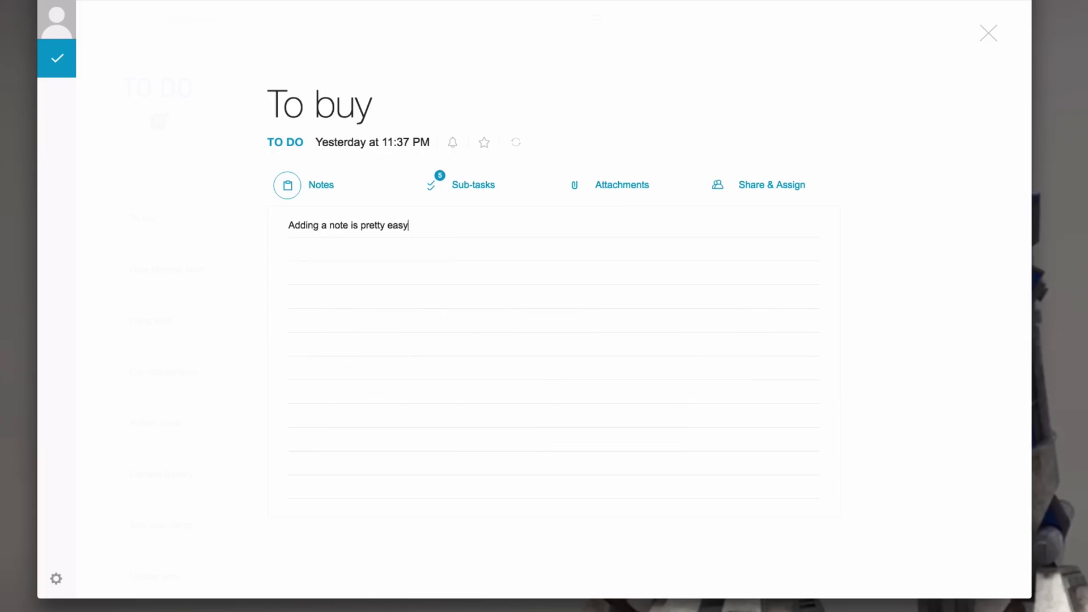
pyautogui.click(988, 34)
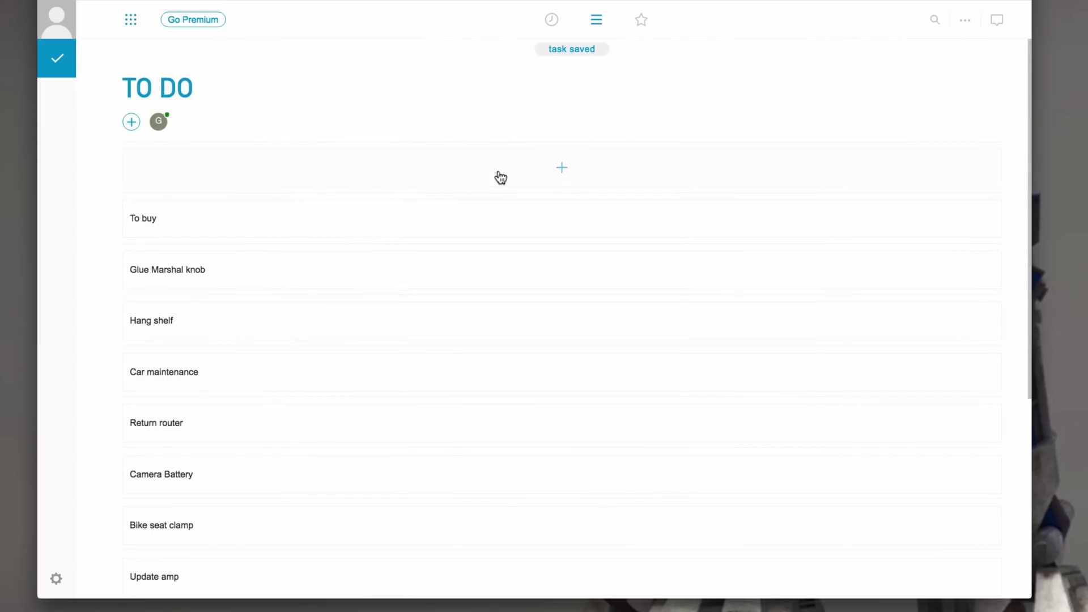
# Move To buy below Glue Marshal knob, toggle List and Time views, then review its sub-tasks and notes
pyautogui.moveTo(236, 228); pyautogui.dragTo(234, 205)
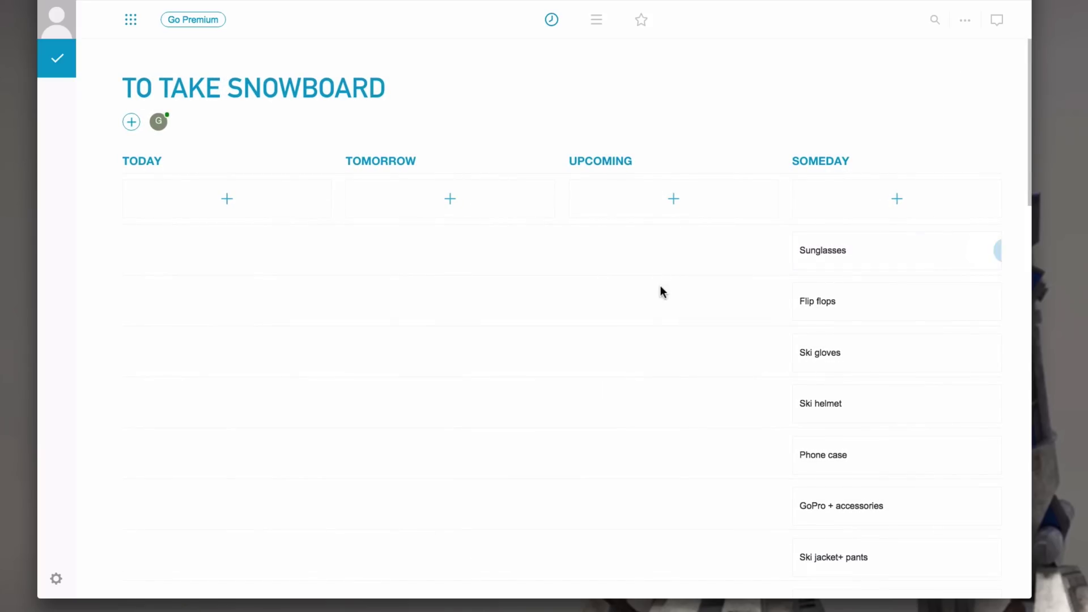
pyautogui.click(597, 25)
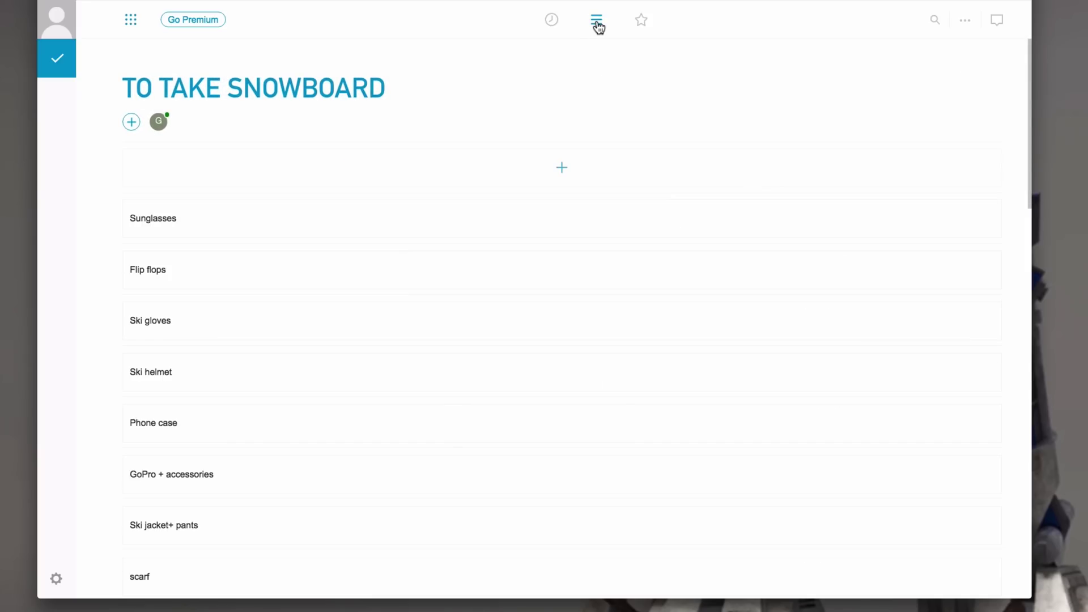
pyautogui.click(552, 23)
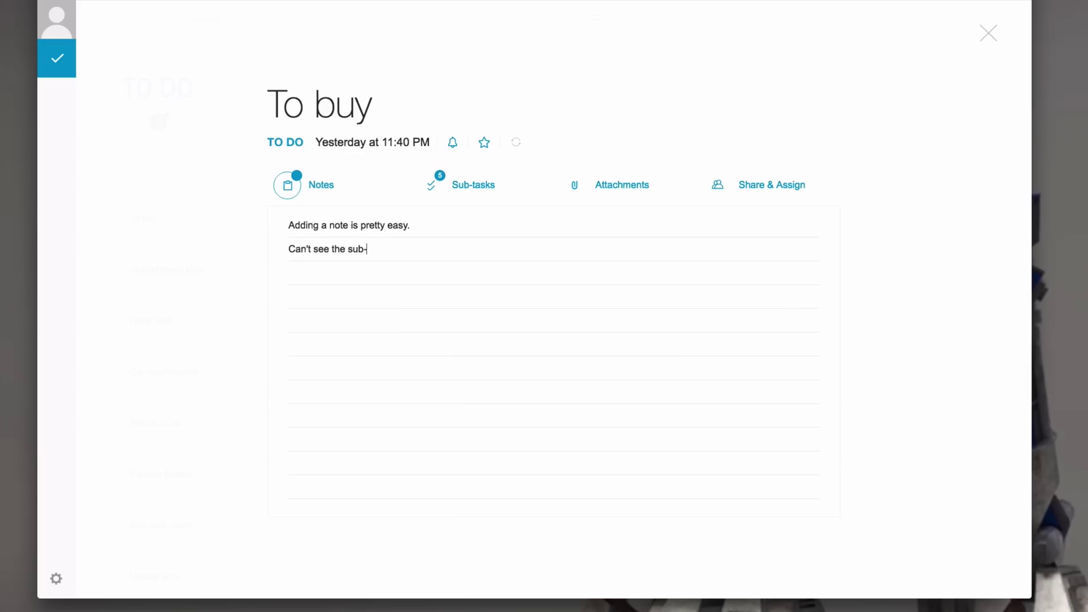
pyautogui.click(449, 195)
pyautogui.click(327, 190)
pyautogui.click(486, 191)
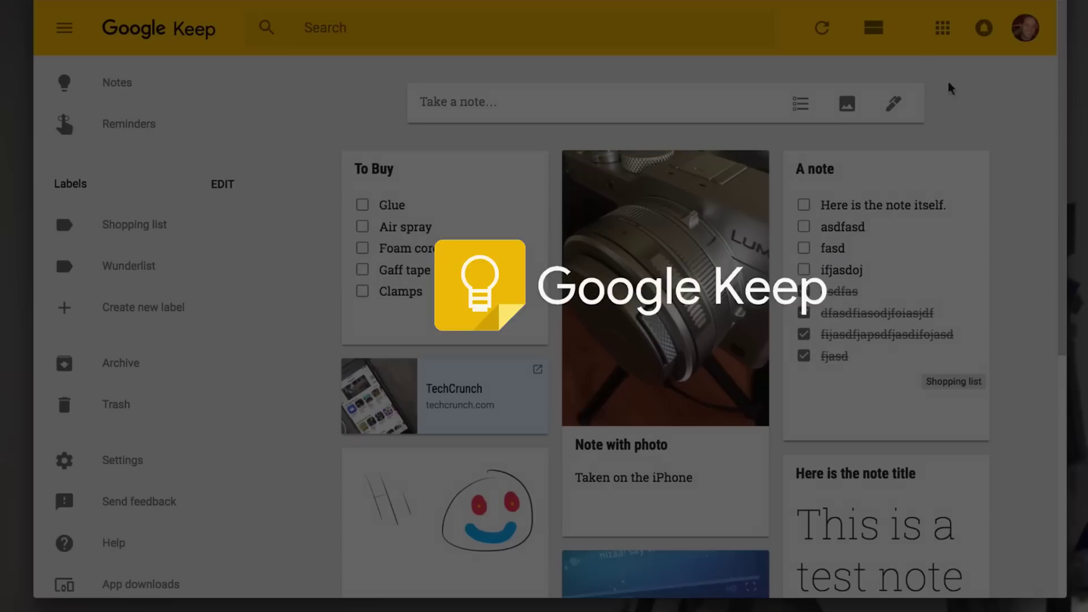
pyautogui.scroll(-6, 976, 114)
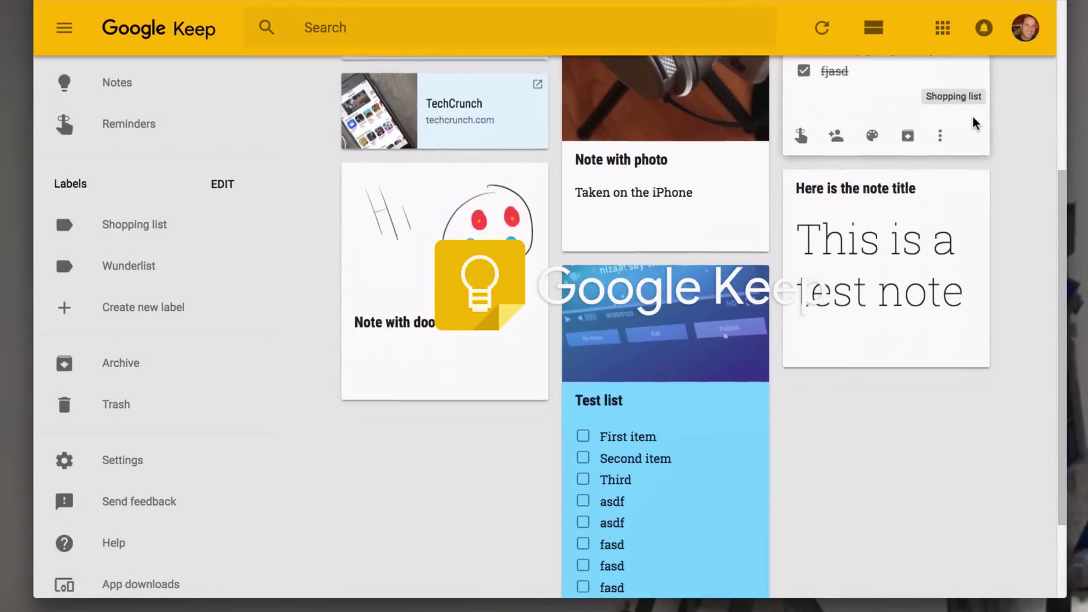
pyautogui.scroll(6, 976, 122)
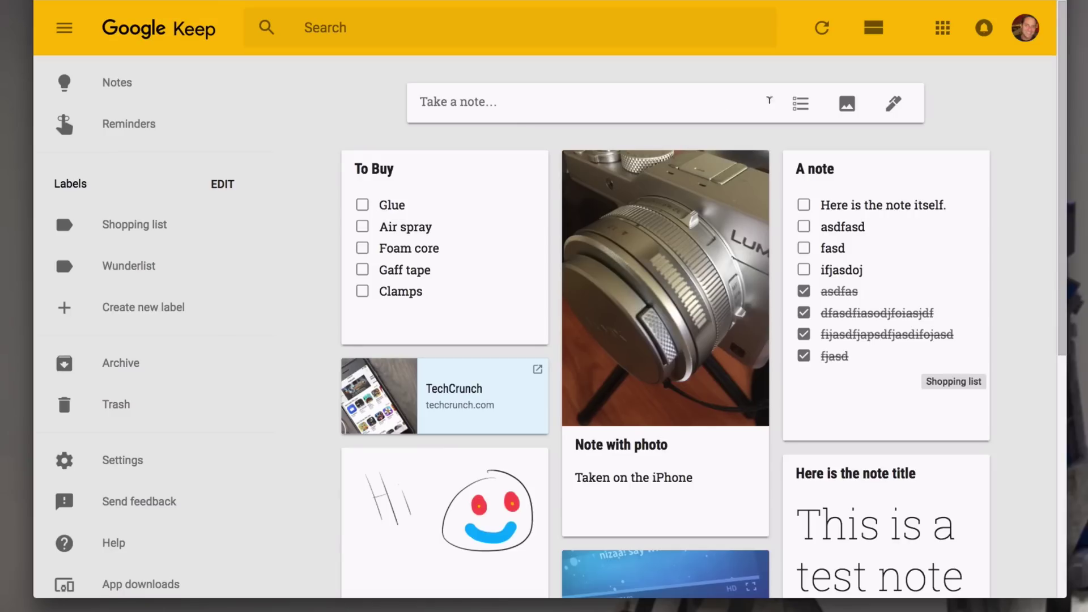
# Add a Google Keep note reading 'This is a new note!'
pyautogui.click(587, 100)
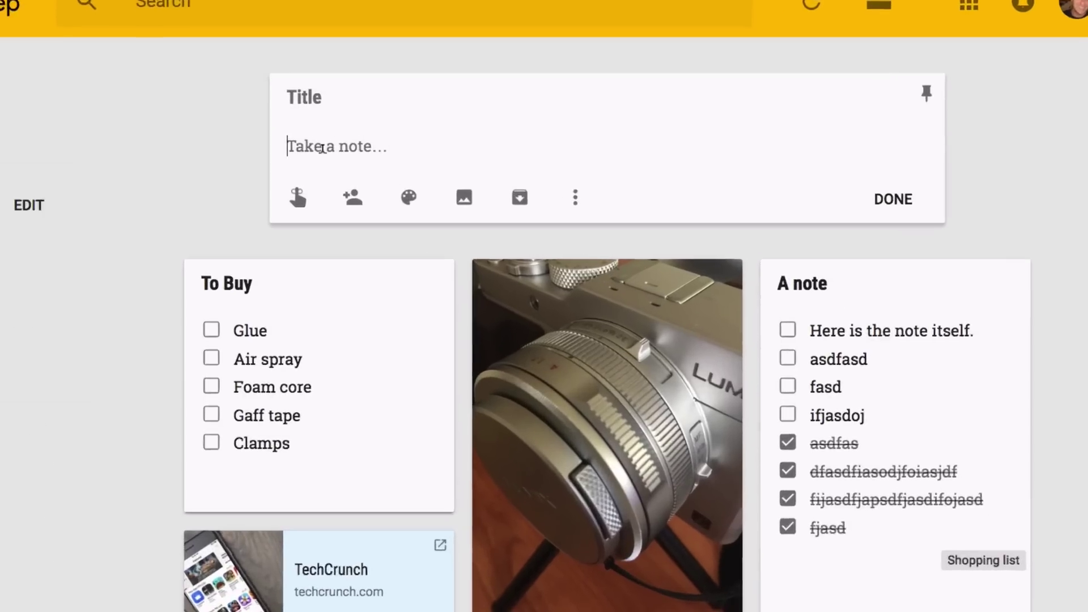
pyautogui.write('Th')
pyautogui.write('is is ')
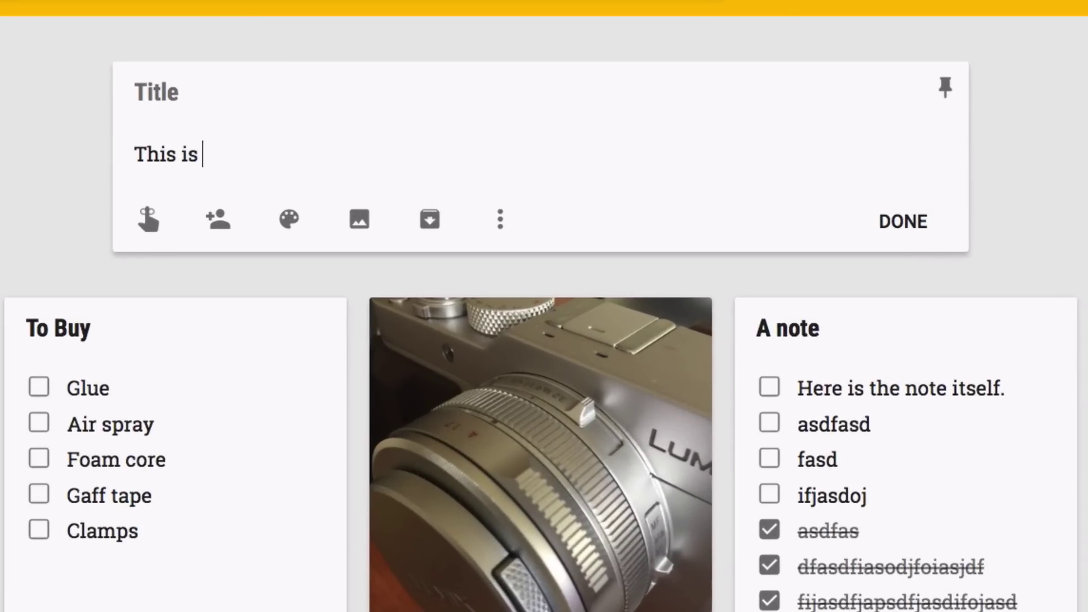
pyautogui.write('a new note!')
pyautogui.click(903, 221)
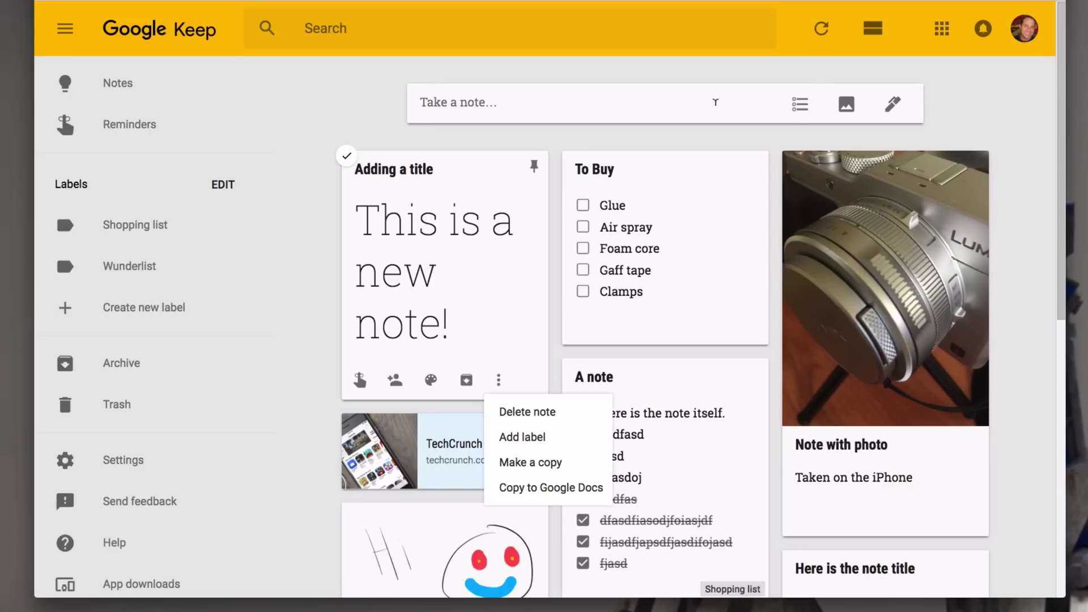
# Create the checklist 'My new list' with Adding a list item, Another item and Don't forget to...
pyautogui.click(800, 104)
pyautogui.click(800, 103)
pyautogui.write('A')
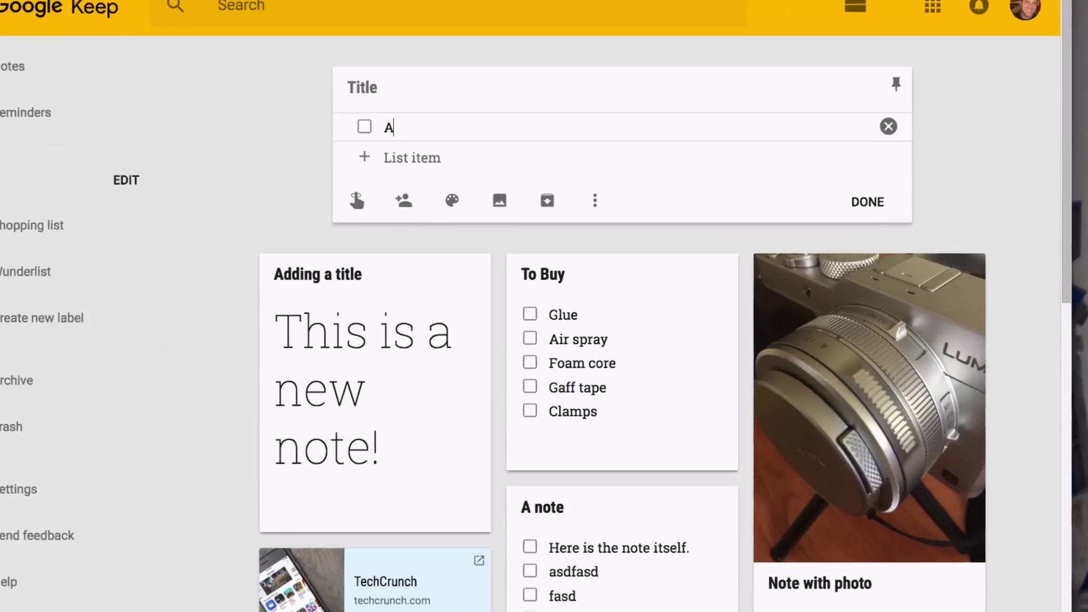
pyautogui.write('dding a list item')
pyautogui.press('Return')
pyautogui.write('Another item')
pyautogui.press('Return')
pyautogui.write("Don't")
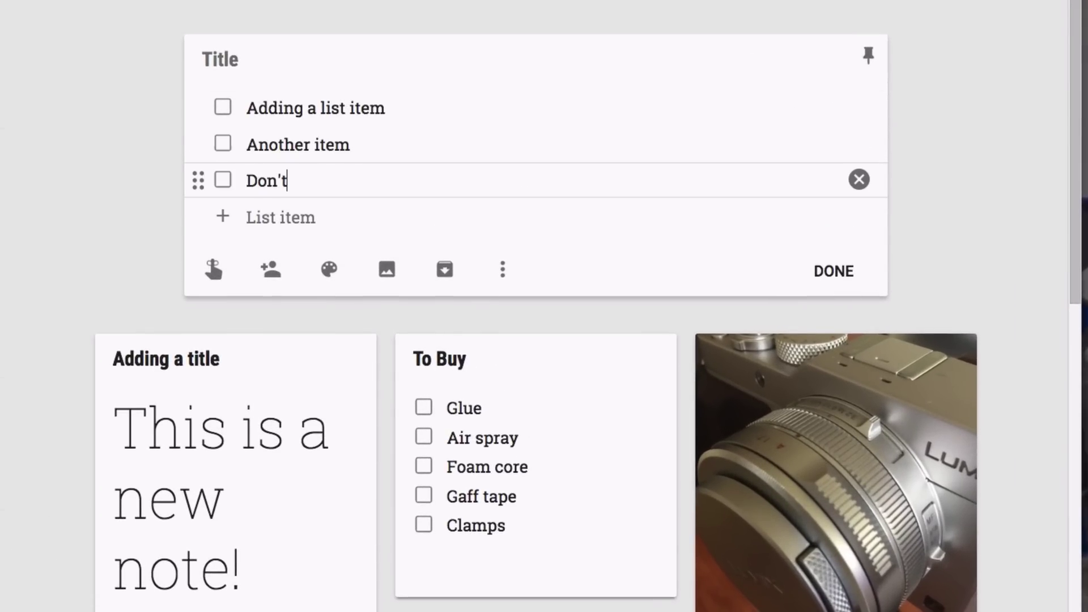
pyautogui.write(' forget to....')
pyautogui.click(221, 59)
pyautogui.write('My new list')
pyautogui.click(831, 272)
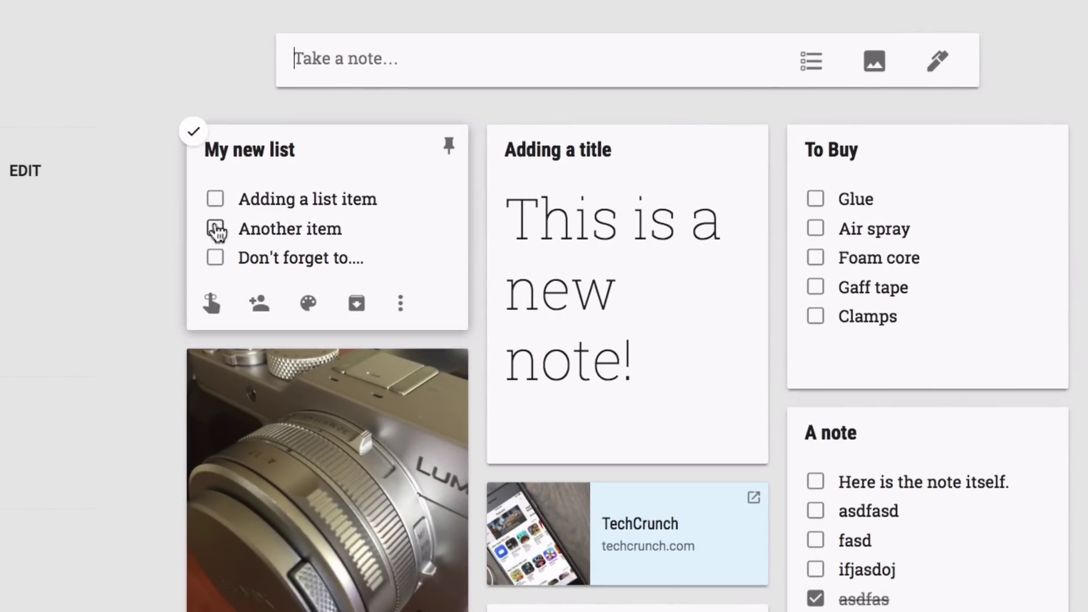
# Tick Another item, make My new list blue, and label it Shopping list
pyautogui.click(215, 229)
pyautogui.moveTo(309, 306)
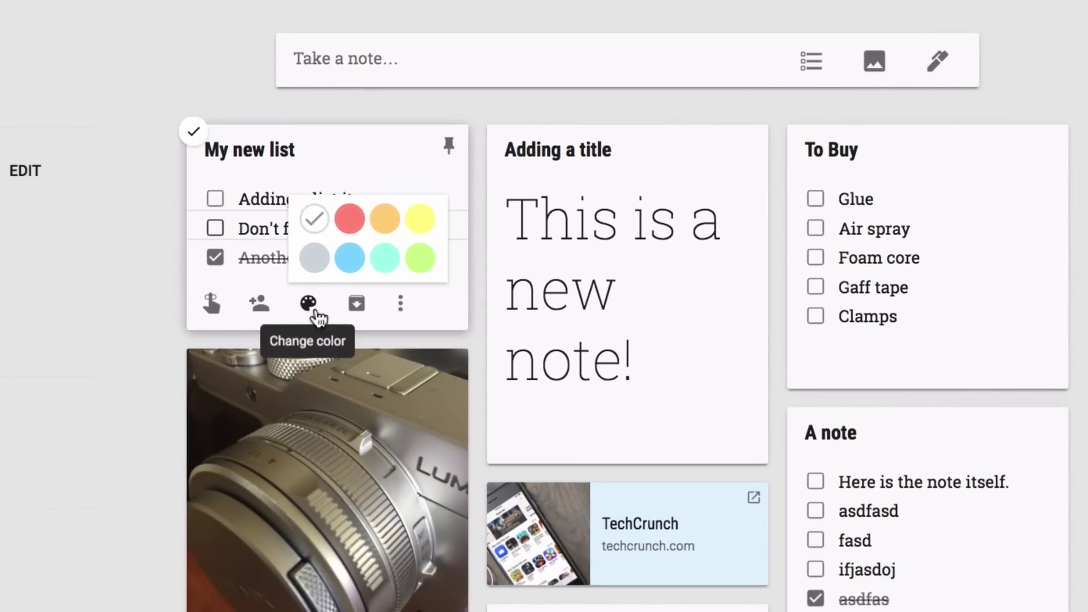
pyautogui.click(349, 259)
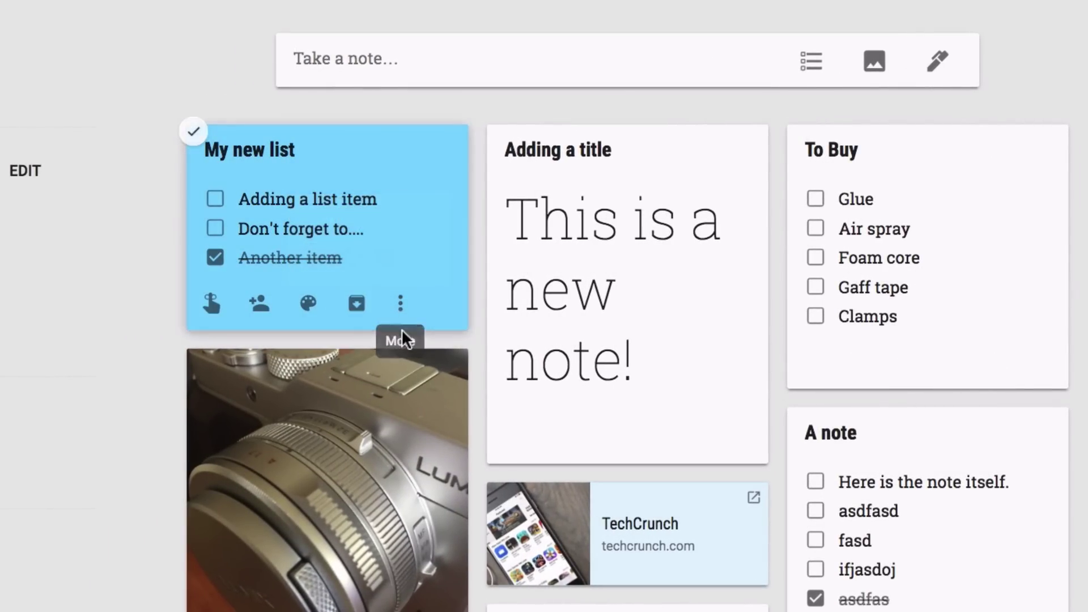
pyautogui.click(400, 304)
pyautogui.click(426, 385)
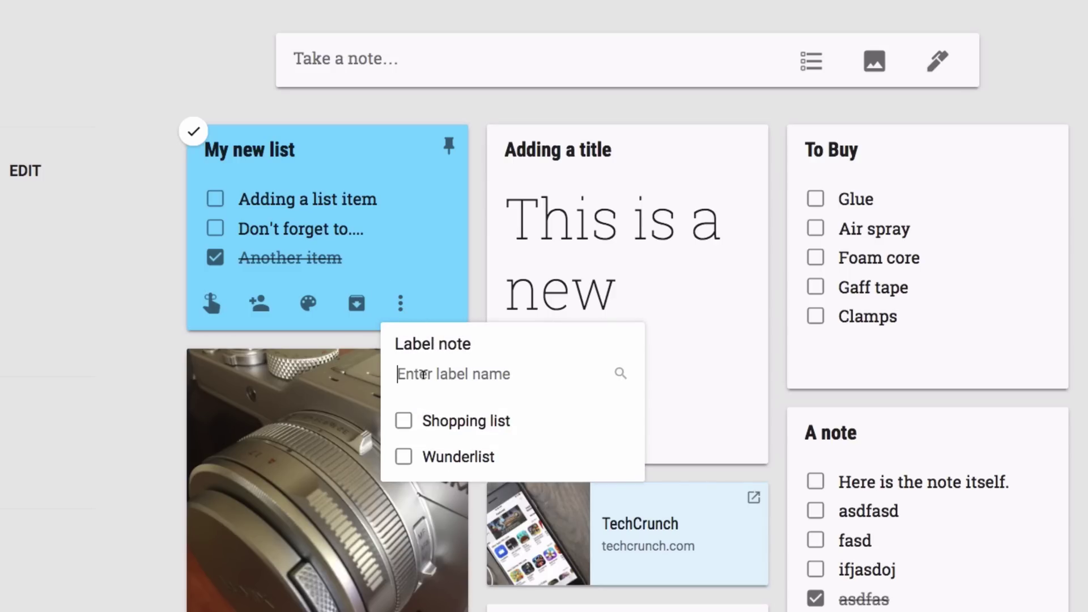
pyautogui.click(404, 421)
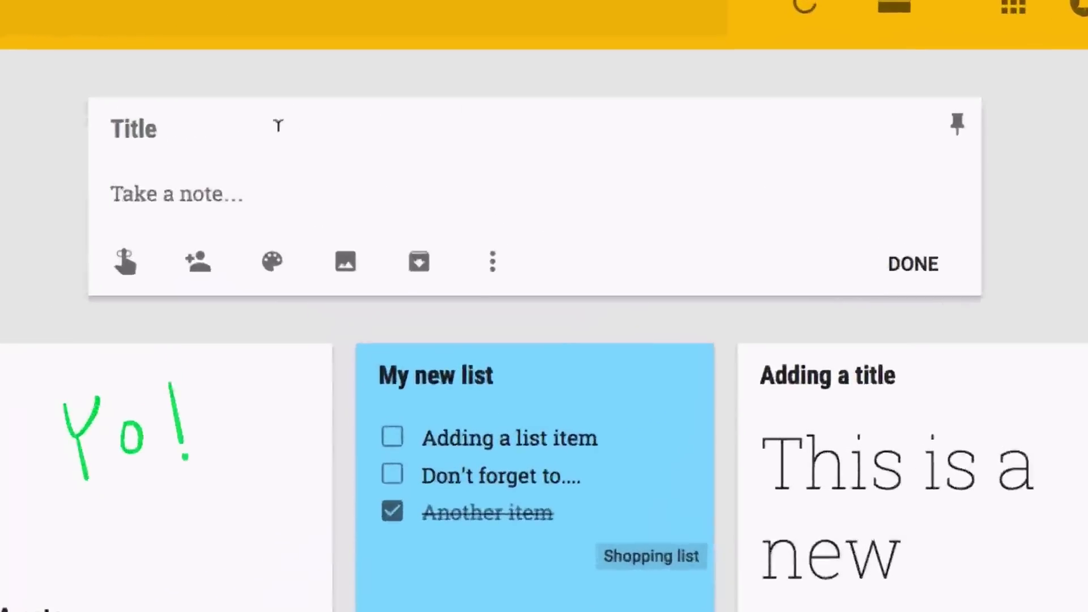
# Write a four-line note (some stuff / that I am writing / more lines here / in the note) with checkboxes
pyautogui.write('some stuff')
pyautogui.press('Return')
pyautogui.write('that I am writing')
pyautogui.press('Return')
pyautogui.write('more lines here')
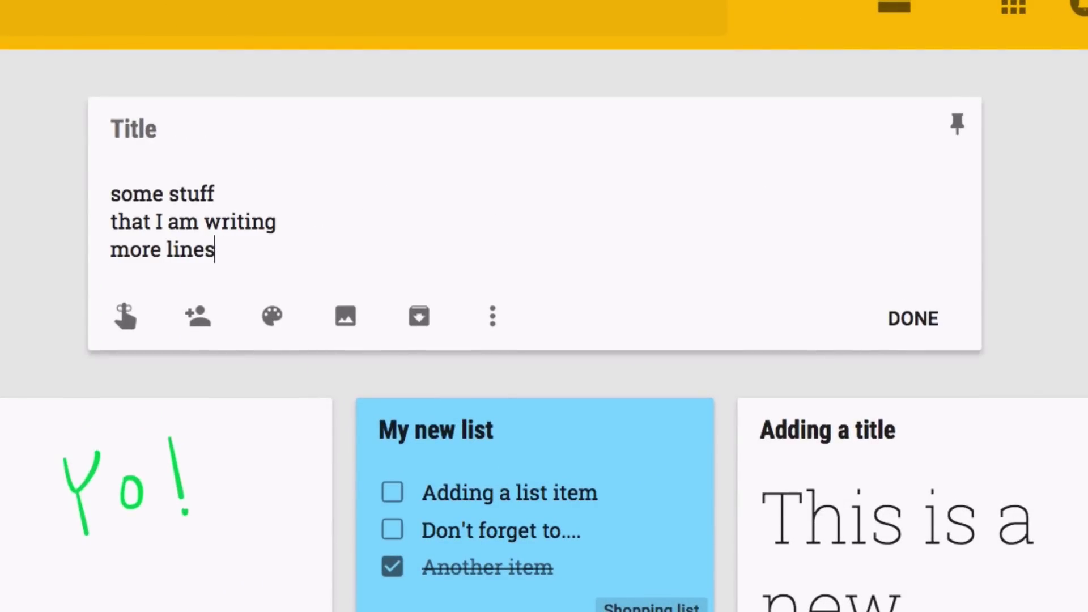
pyautogui.press('Return')
pyautogui.write('in the note')
pyautogui.click(492, 344)
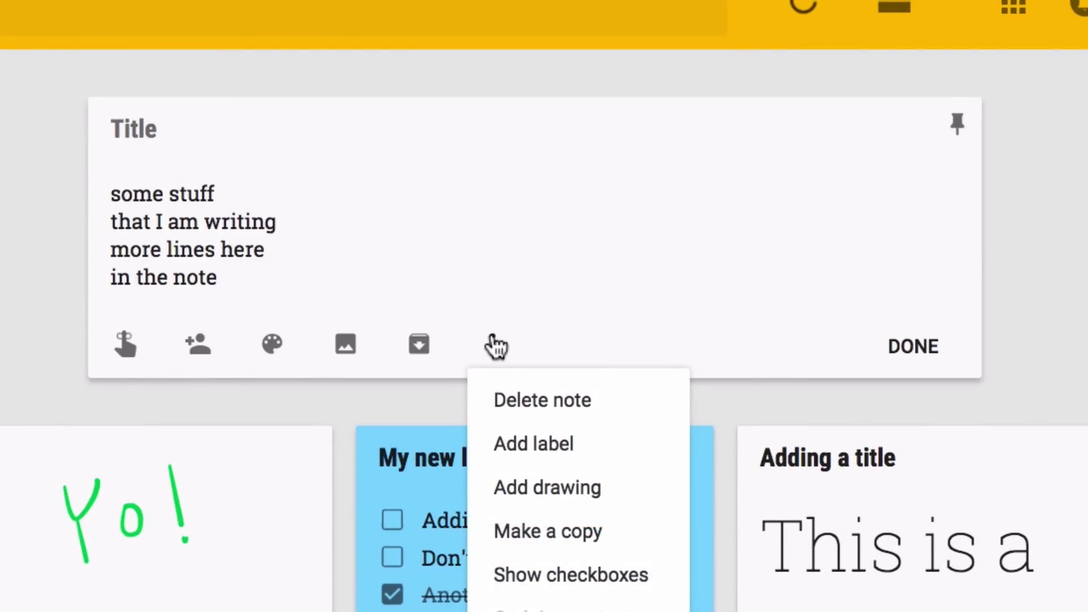
pyautogui.click(530, 586)
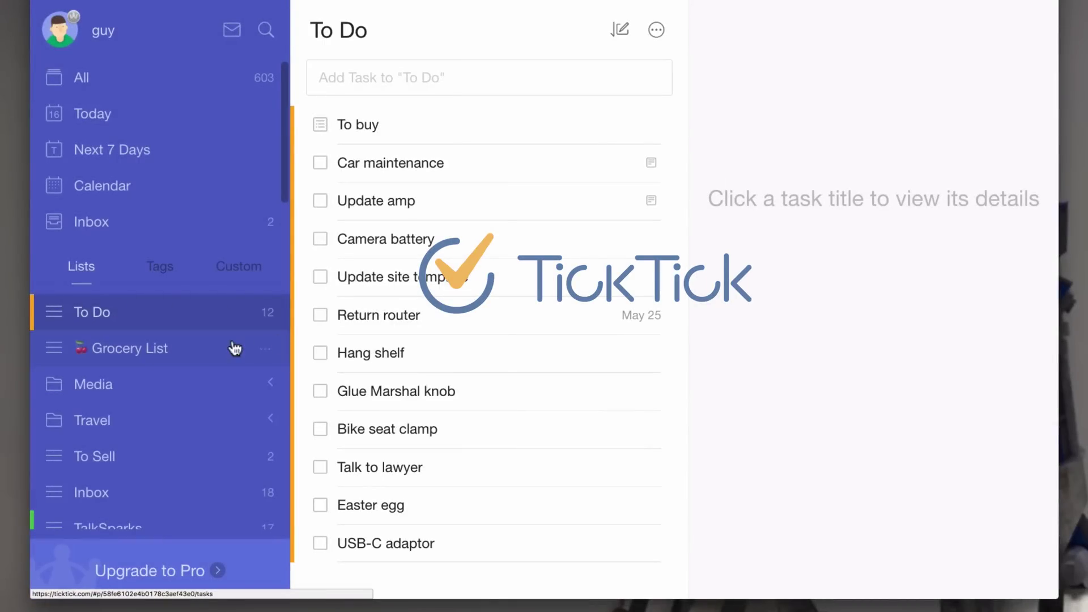
# Expand the Media and Travel folders in TickTick's sidebar to reveal their lists
pyautogui.scroll(-5, 208, 340)
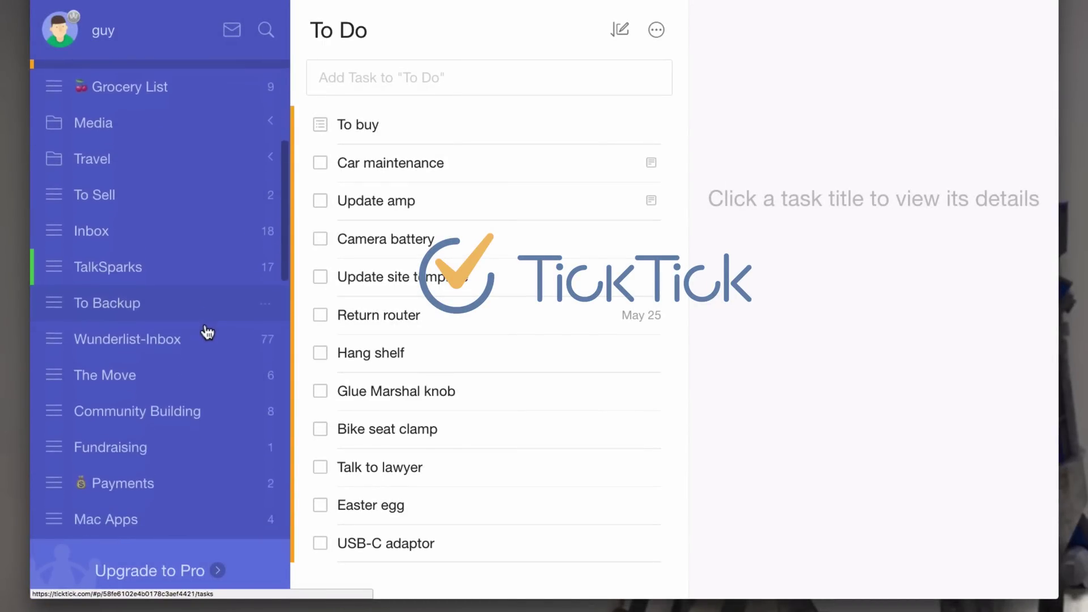
pyautogui.scroll(-5, 208, 332)
pyautogui.scroll(10, 209, 332)
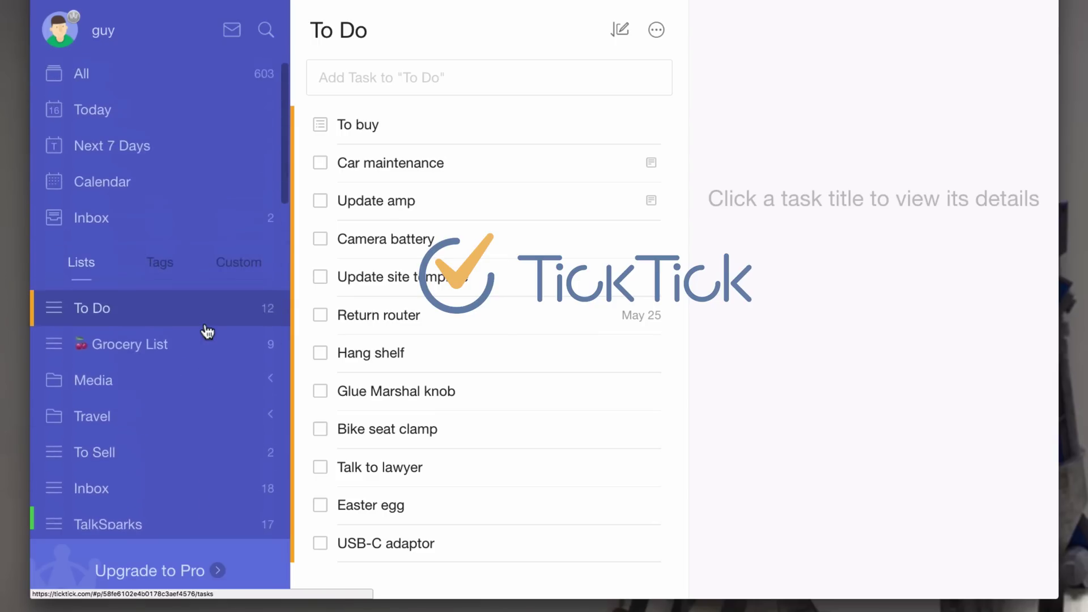
pyautogui.click(100, 391)
pyautogui.scroll(-5, 100, 391)
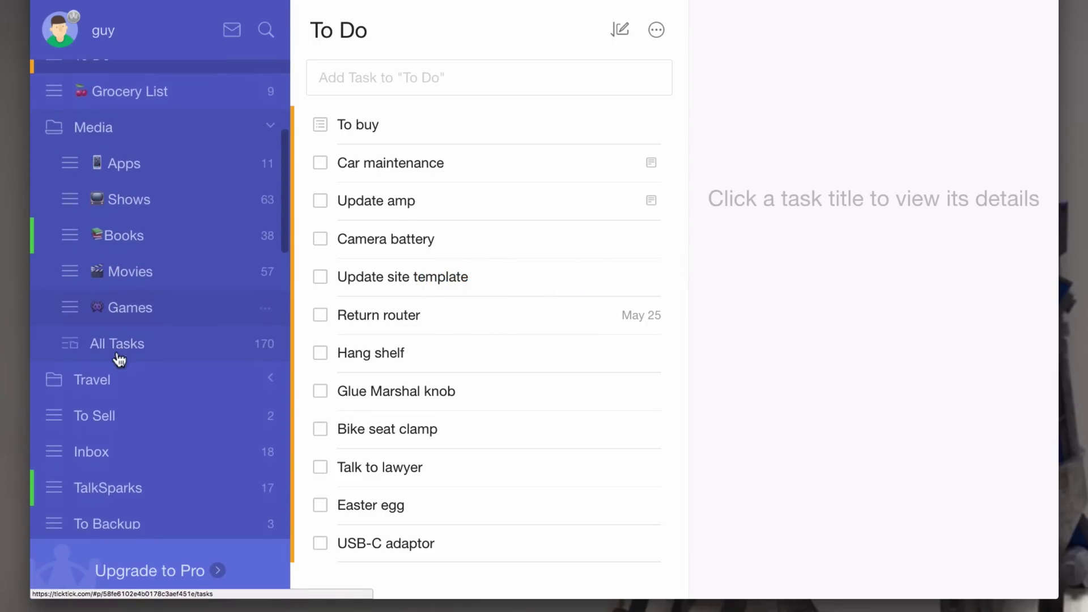
pyautogui.click(127, 382)
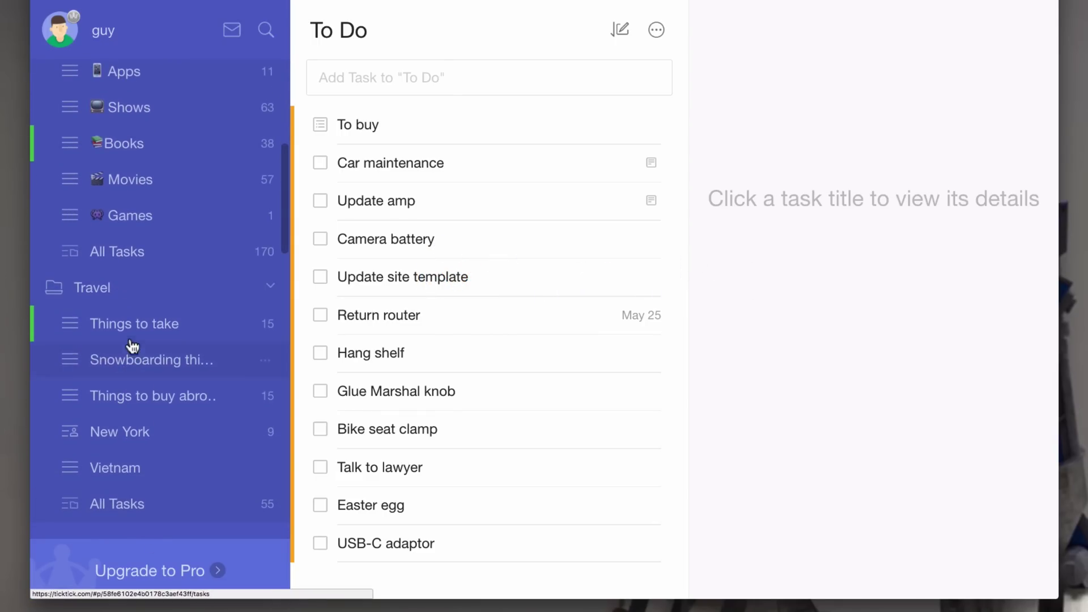
# Open the Things to take list, then return to the To Do list
pyautogui.click(129, 335)
pyautogui.scroll(4, 141, 379)
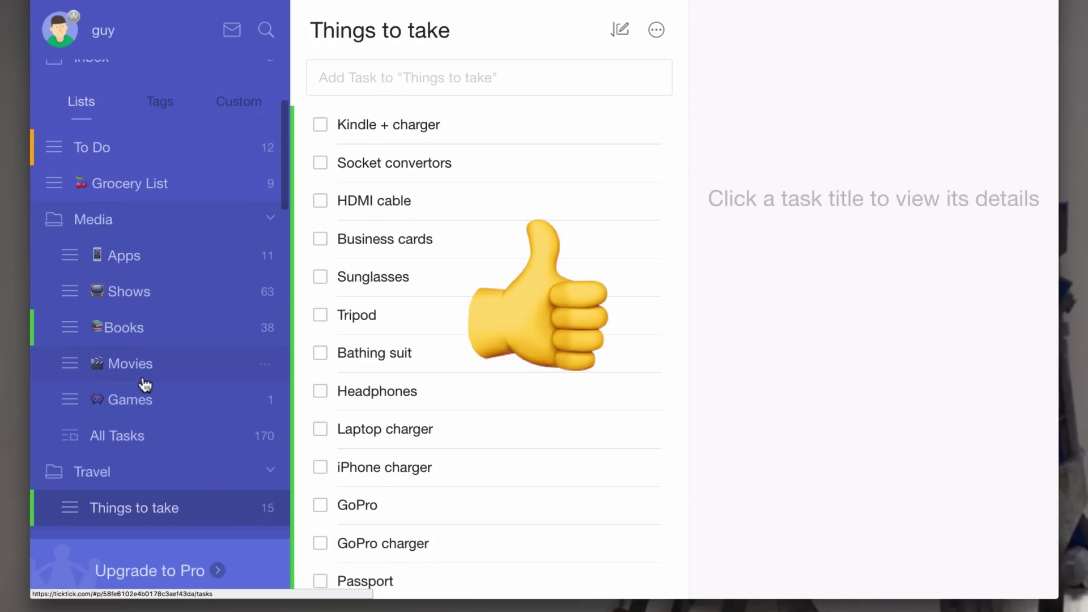
pyautogui.scroll(3, 137, 306)
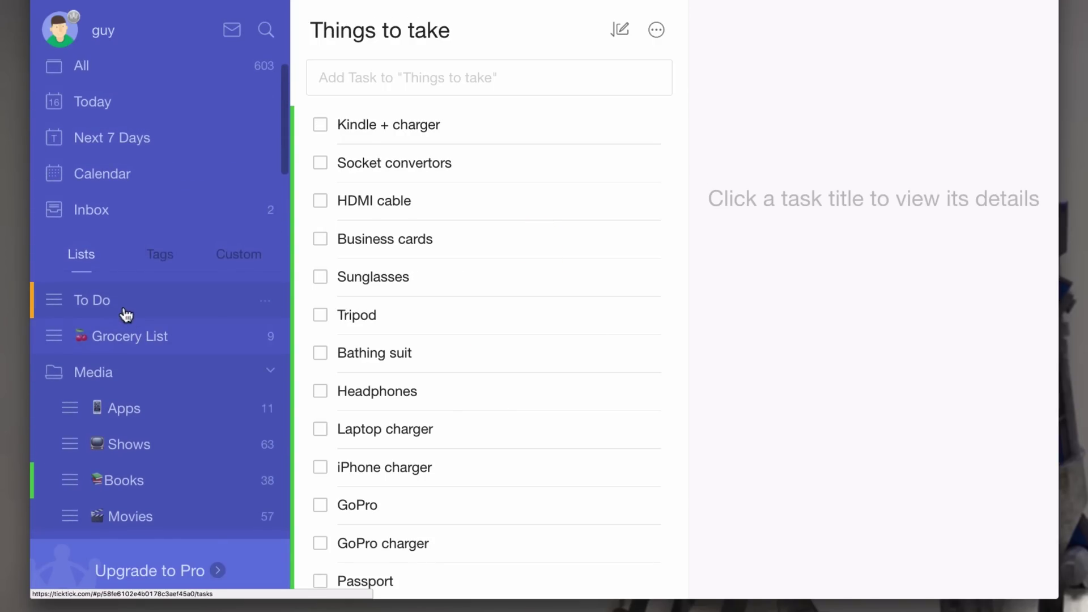
pyautogui.click(130, 314)
# Tick the 'Adding sub-task' checklist item in To buy, glancing at Car maintenance's note
pyautogui.click(440, 126)
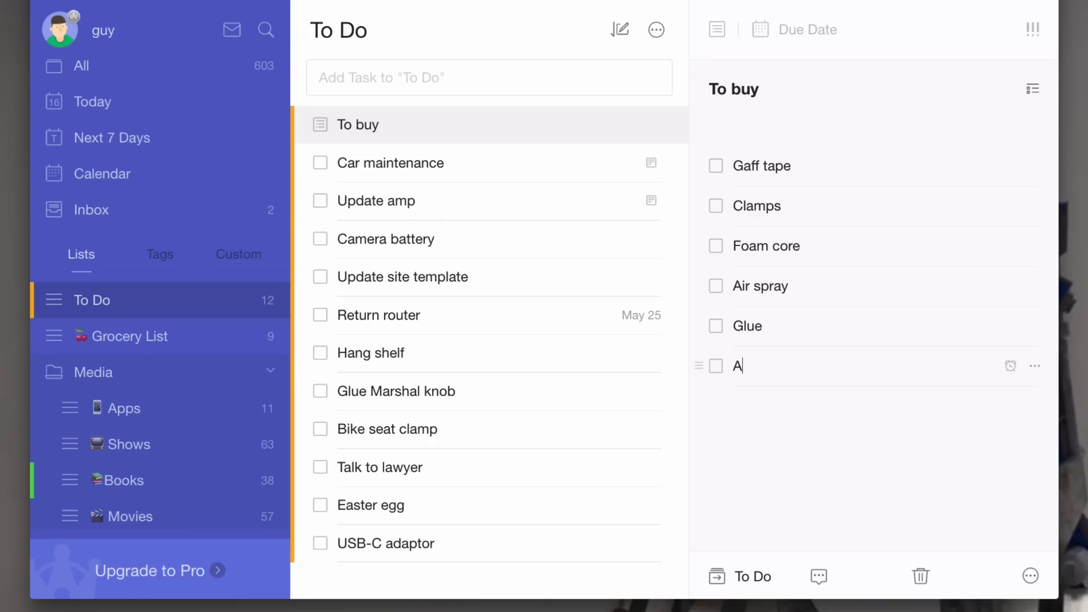
pyautogui.click(717, 367)
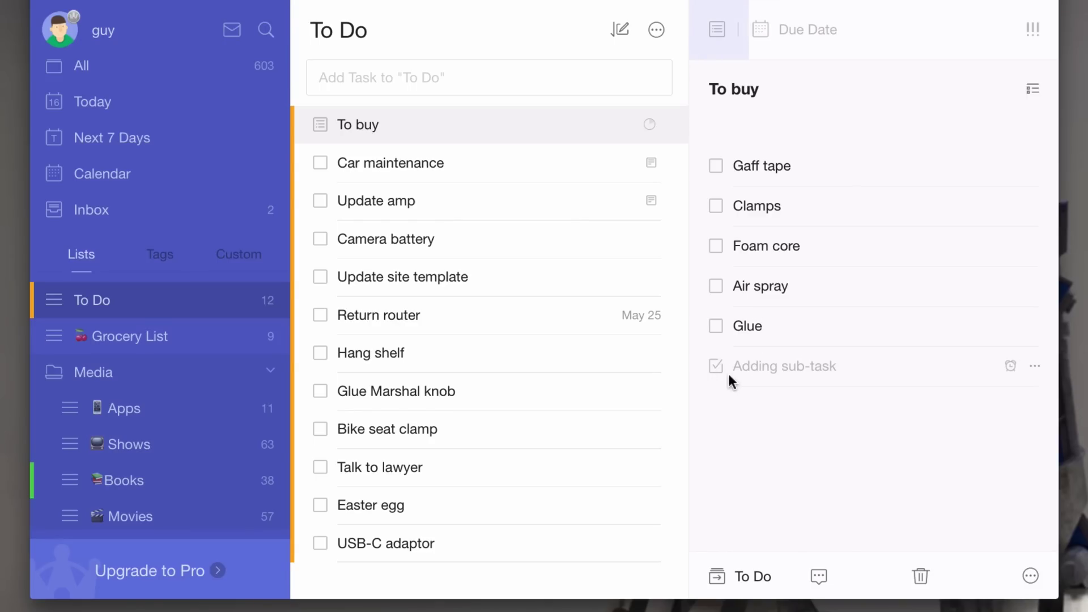
pyautogui.click(551, 168)
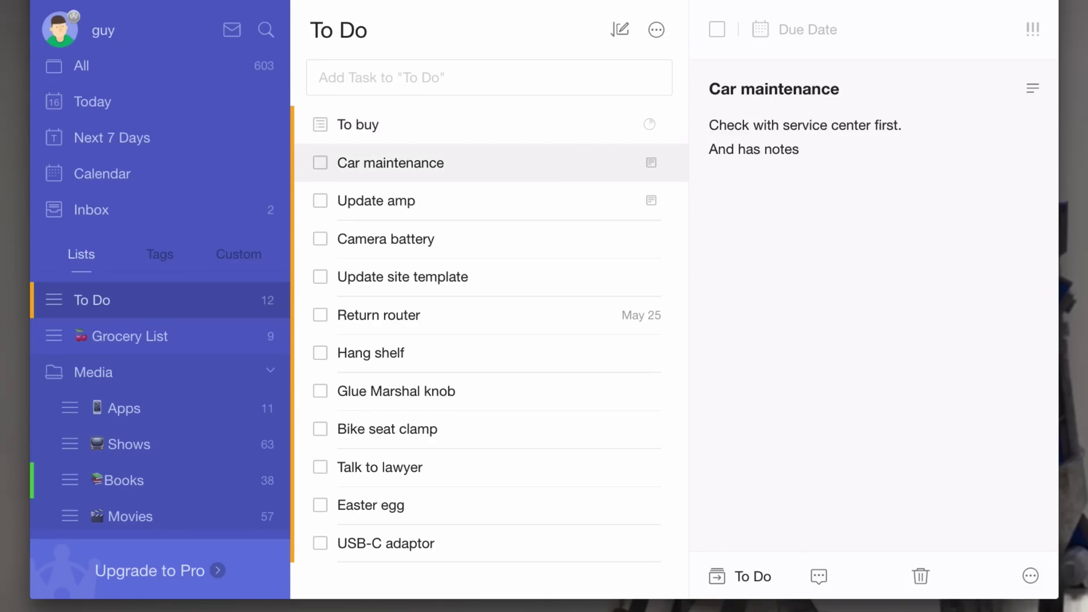
pyautogui.click(484, 127)
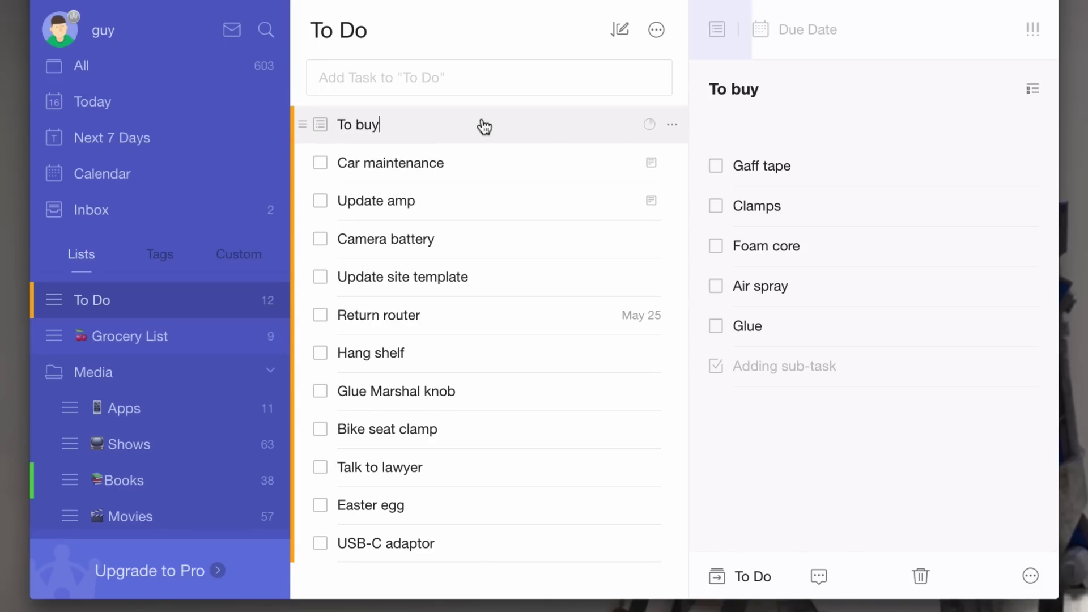
# Open the Edit settings for the Things to take list in the Travel folder
pyautogui.click(673, 126)
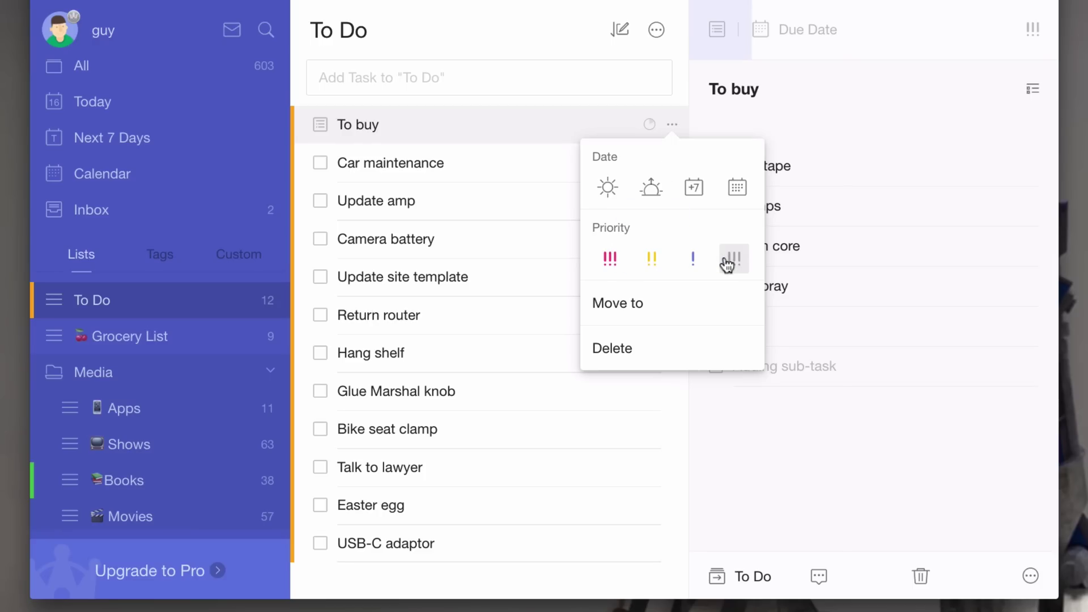
pyautogui.click(512, 137)
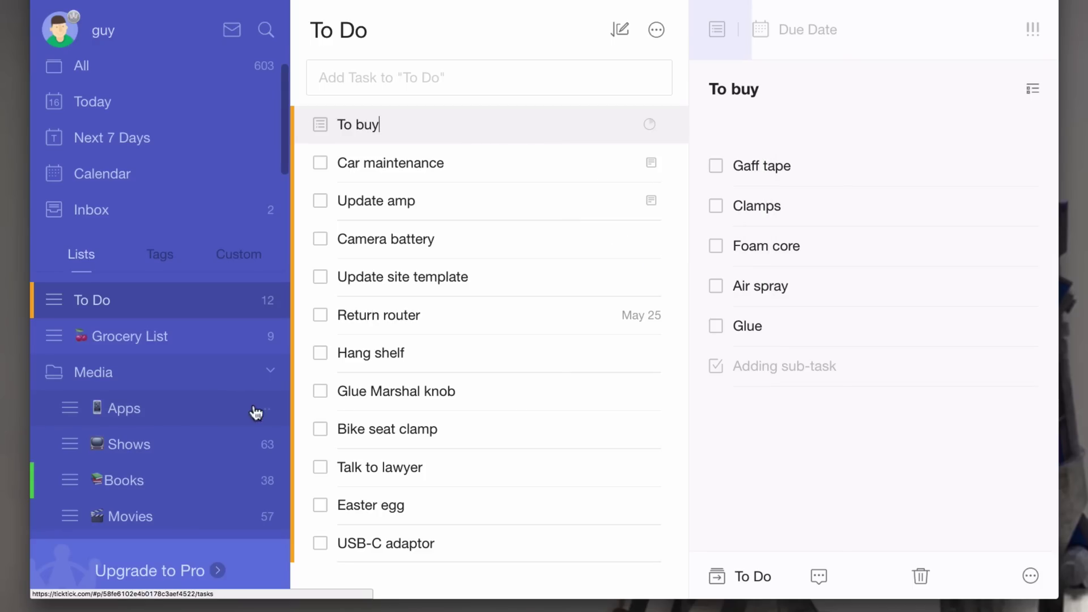
pyautogui.scroll(-5, 267, 397)
pyautogui.click(270, 392)
pyautogui.click(270, 420)
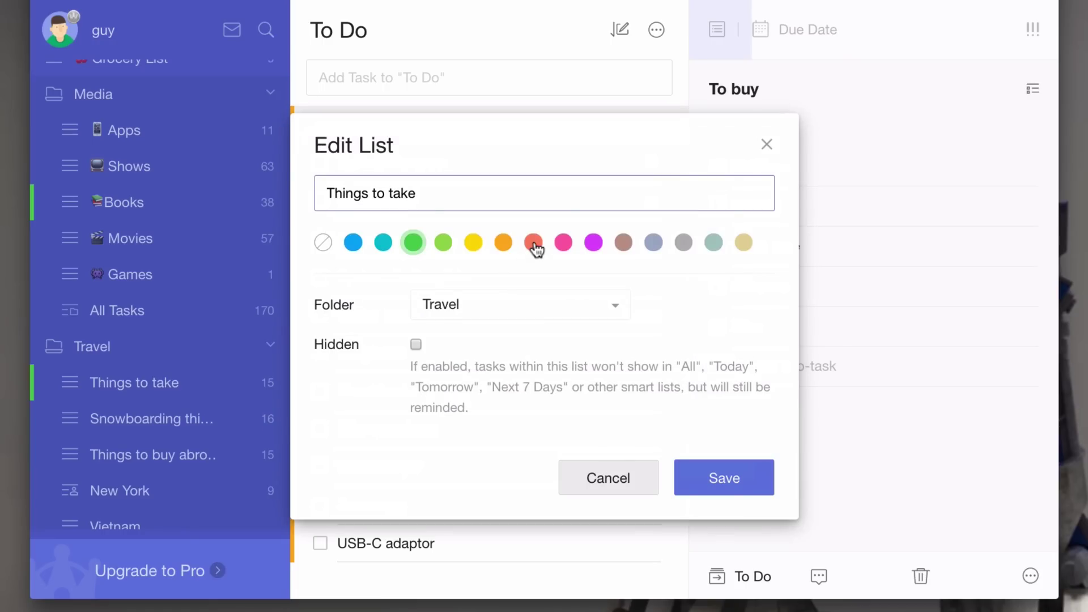
# Recolour the Things to take list magenta and save it
pyautogui.click(594, 242)
pyautogui.click(719, 483)
pyautogui.click(154, 390)
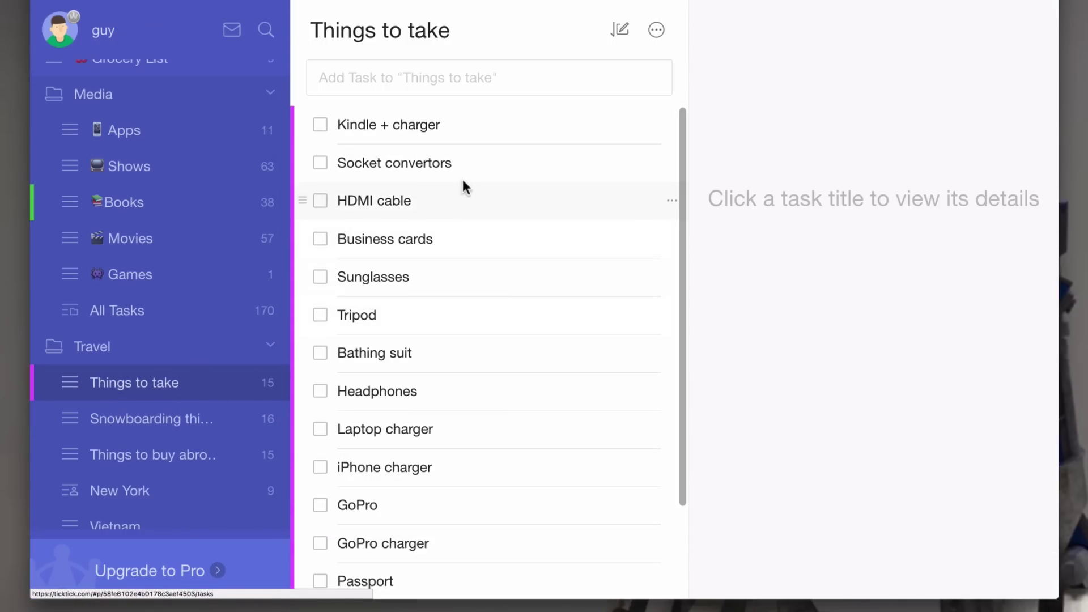
# Extend the Update amp note with 'can convert to sub' and switch it to checklist mode
pyautogui.scroll(5, 152, 229)
pyautogui.click(151, 242)
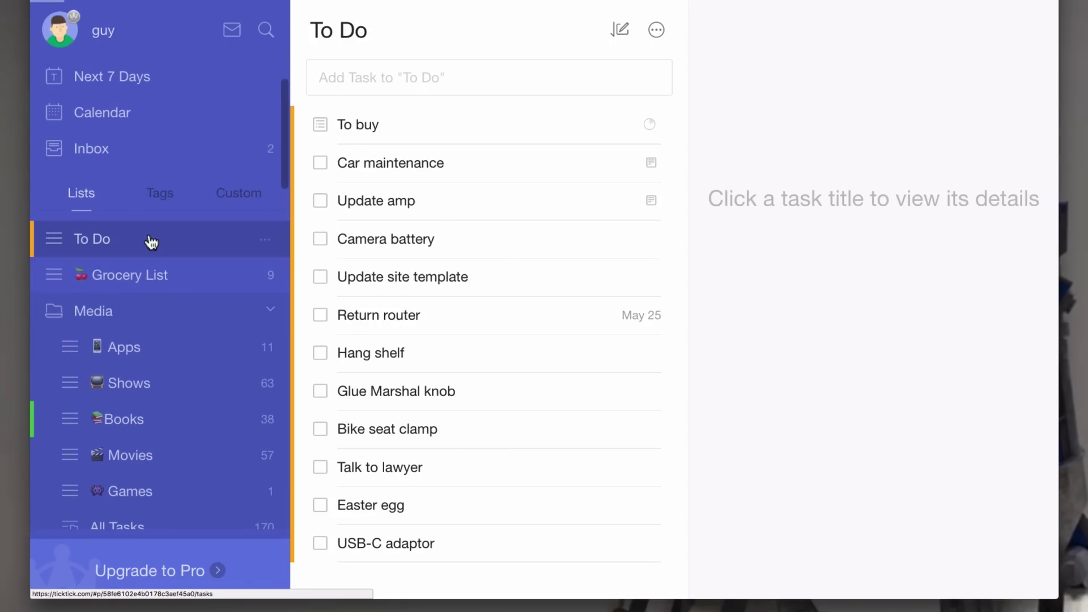
pyautogui.click(534, 203)
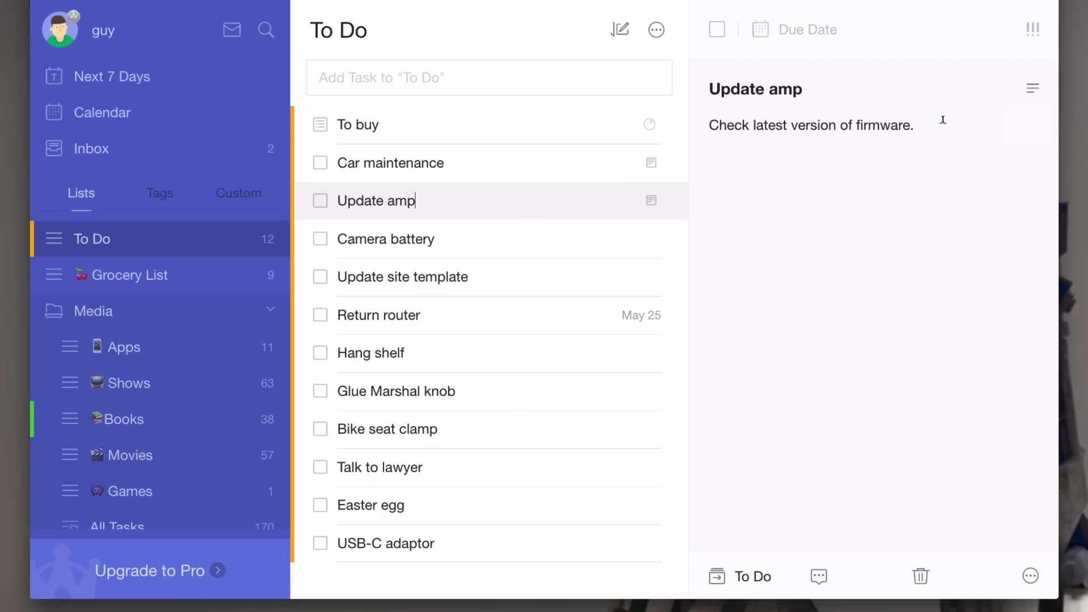
pyautogui.write('can convert to sub tasks')
pyautogui.click(1032, 87)
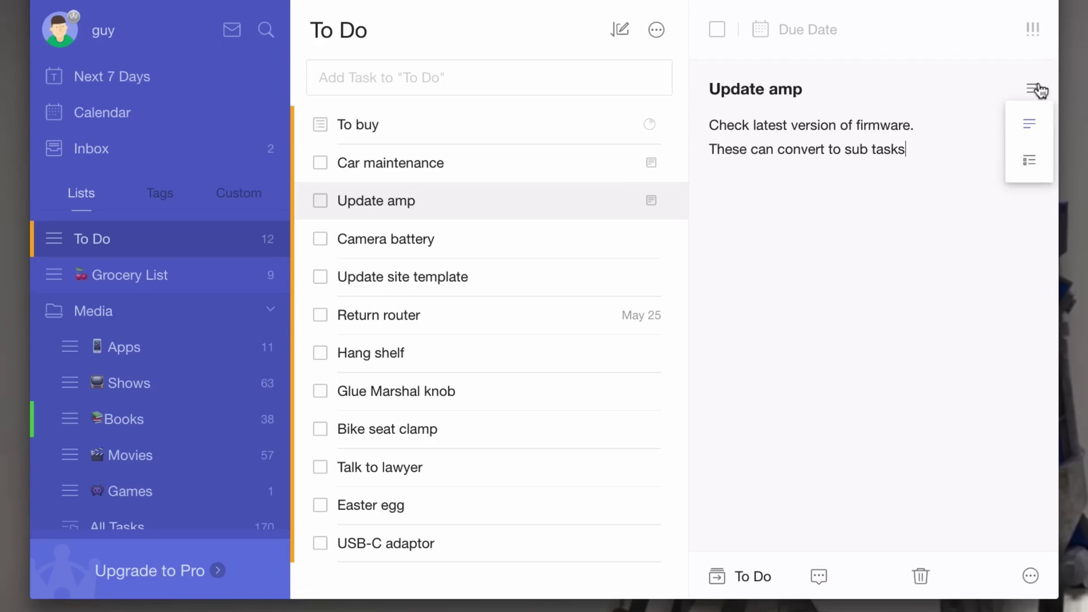
pyautogui.click(1031, 162)
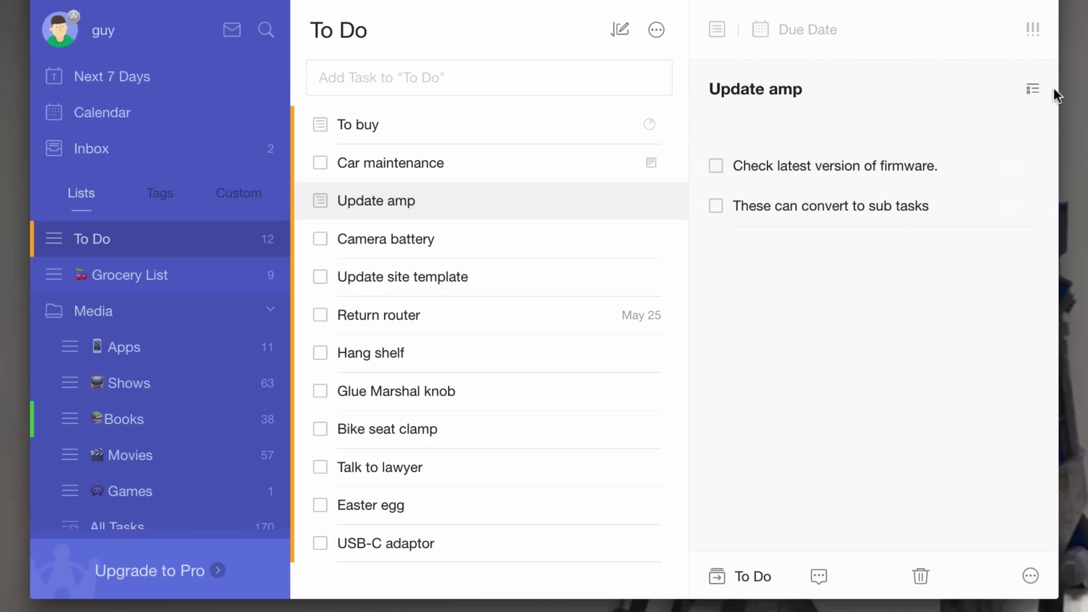
pyautogui.click(1032, 89)
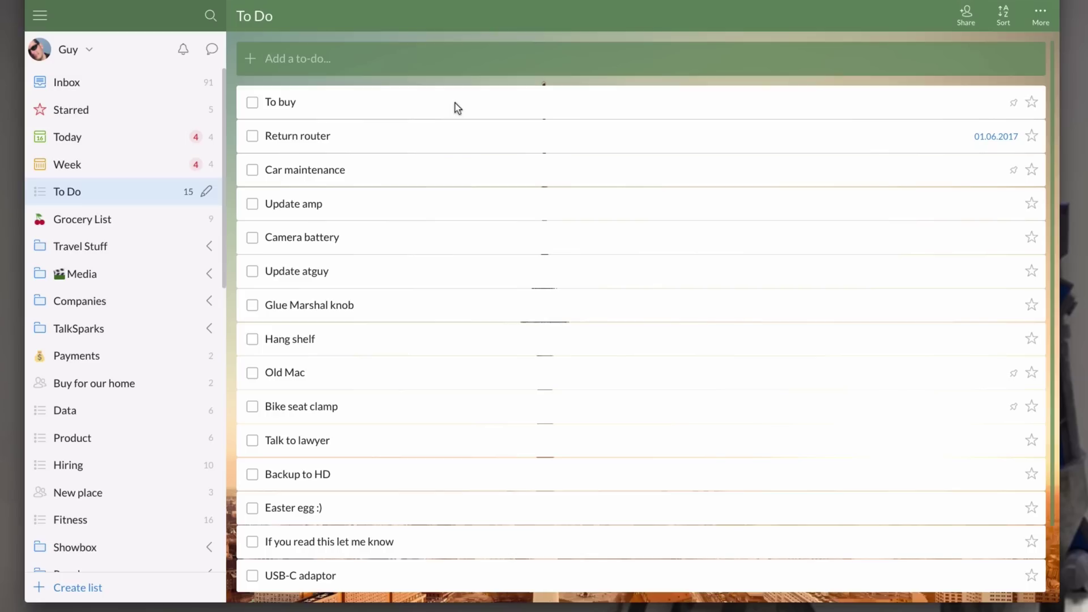
# Make To buy due Today, then select the 'Very easy to edit a note.' line in Car maintenance
pyautogui.doubleClick(454, 103)
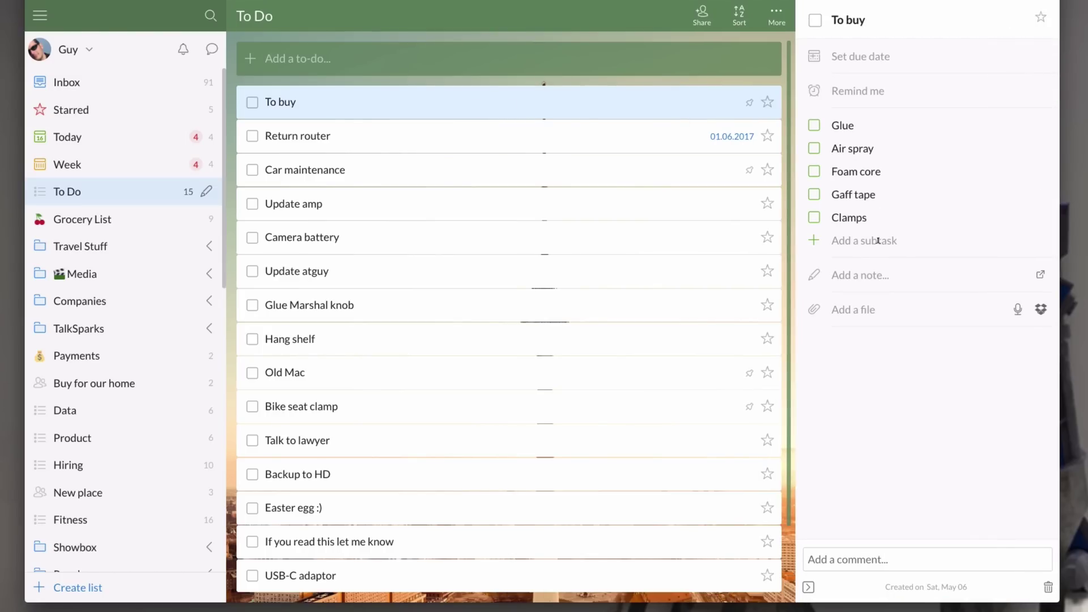
pyautogui.click(889, 52)
pyautogui.click(563, 134)
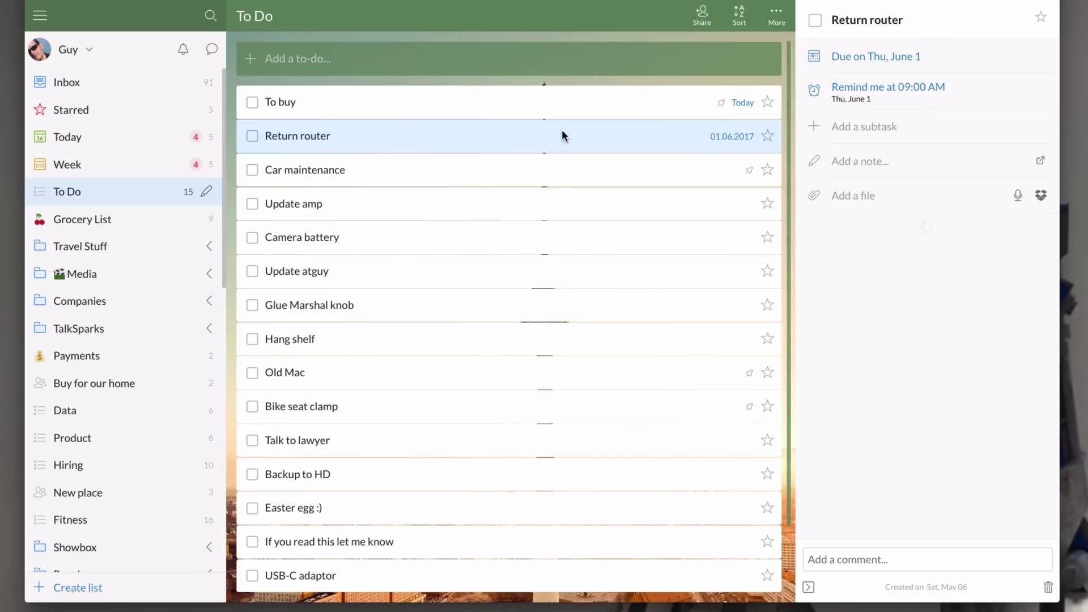
pyautogui.click(480, 169)
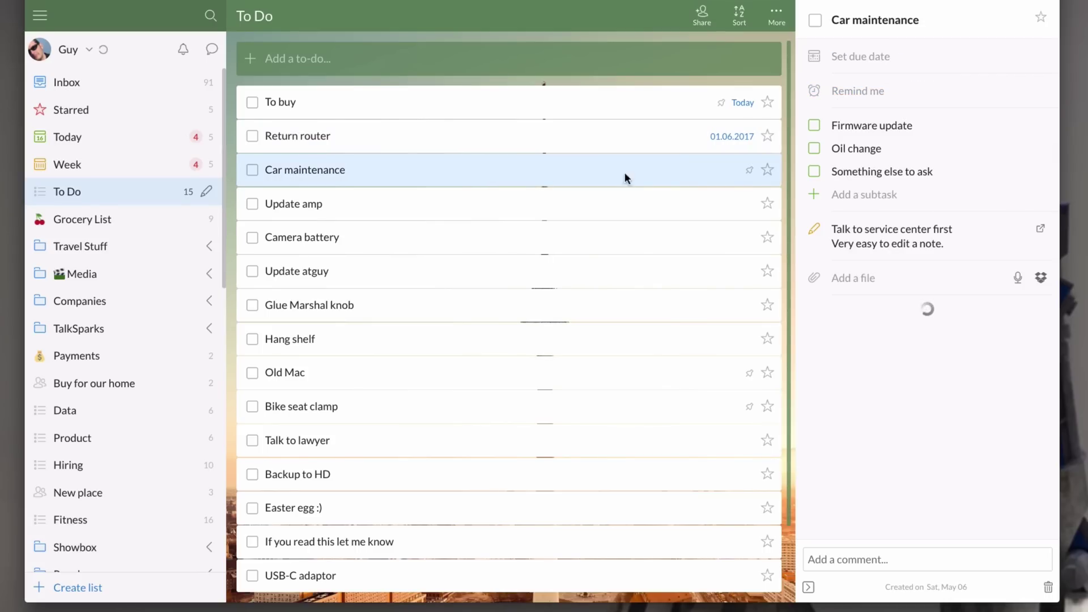
pyautogui.click(901, 230)
pyautogui.moveTo(952, 242); pyautogui.dragTo(831, 244)
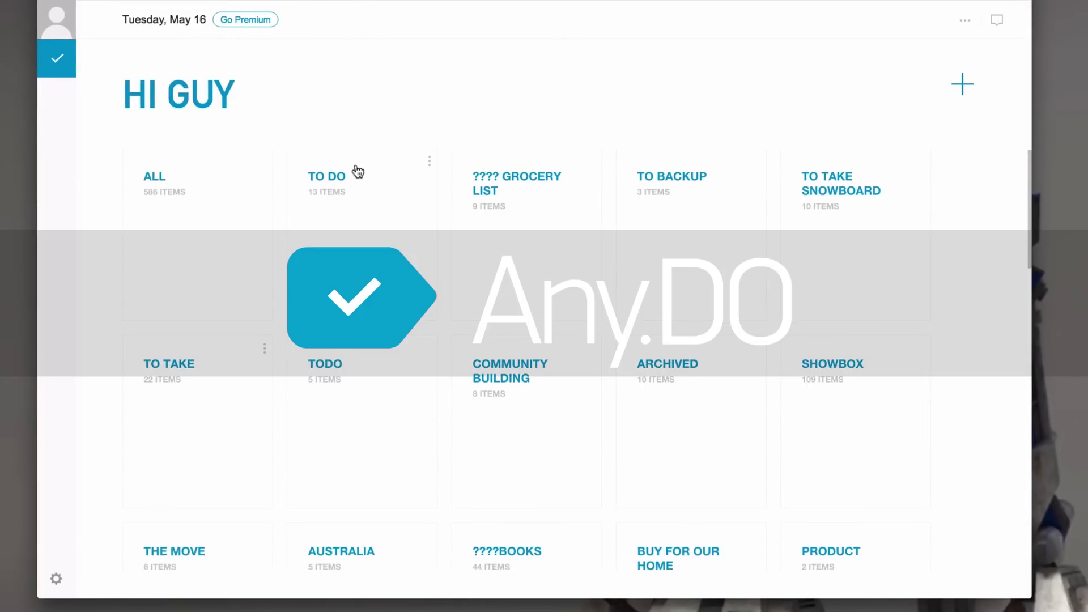
# Browse Any.DO's grid of list cards and open the TO DO list
pyautogui.scroll(-3, 359, 142)
pyautogui.scroll(-12, 372, 196)
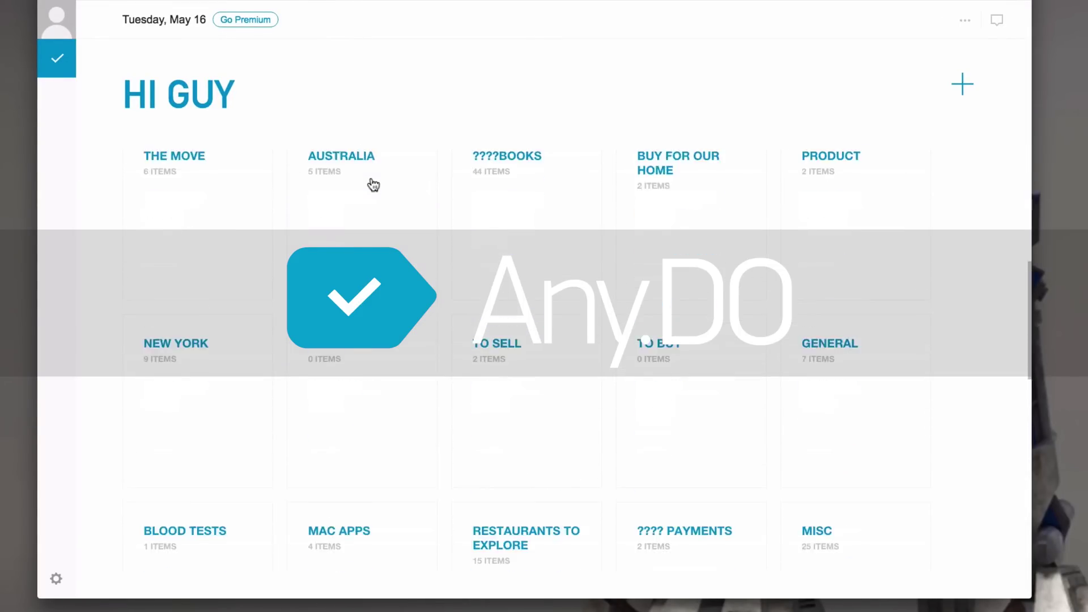
pyautogui.scroll(3, 372, 183)
pyautogui.scroll(10, 374, 192)
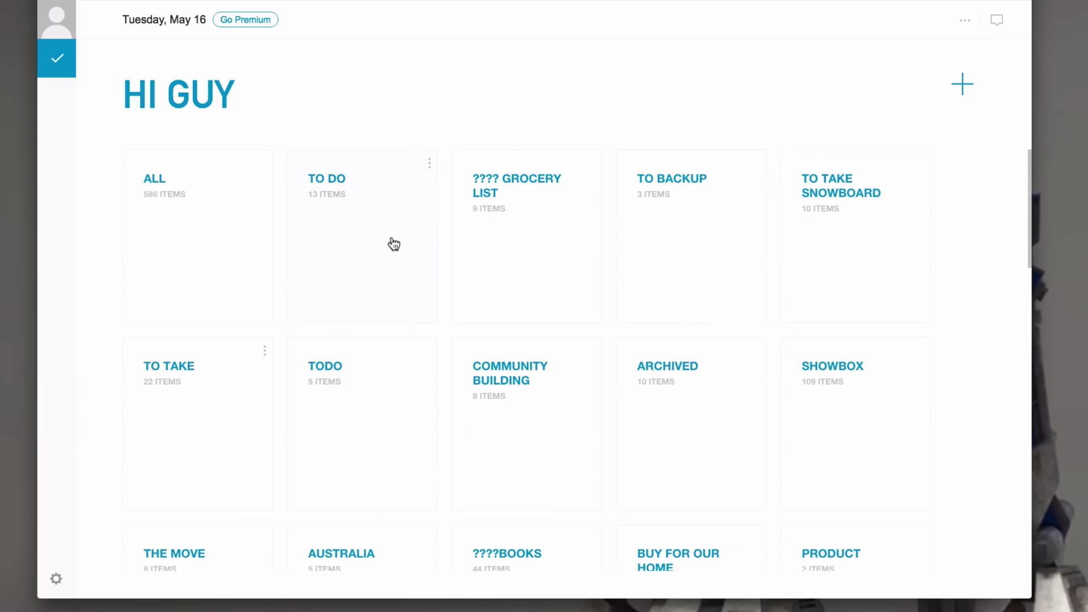
pyautogui.click(394, 244)
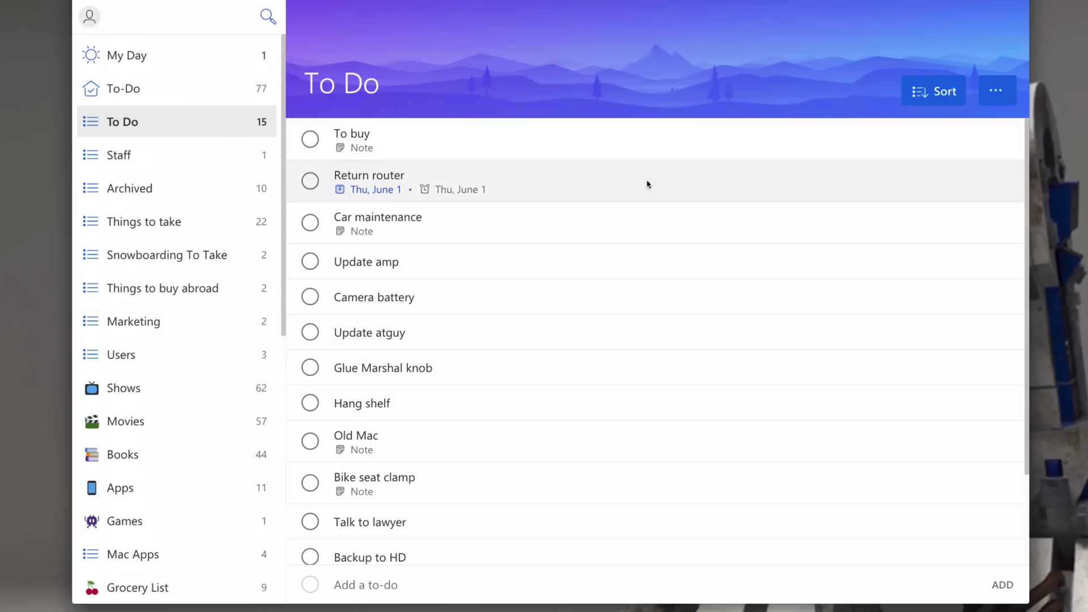
# Add the task 'Add a new task' to Microsoft To-Do's To Do list
pyautogui.scroll(-3, 698, 195)
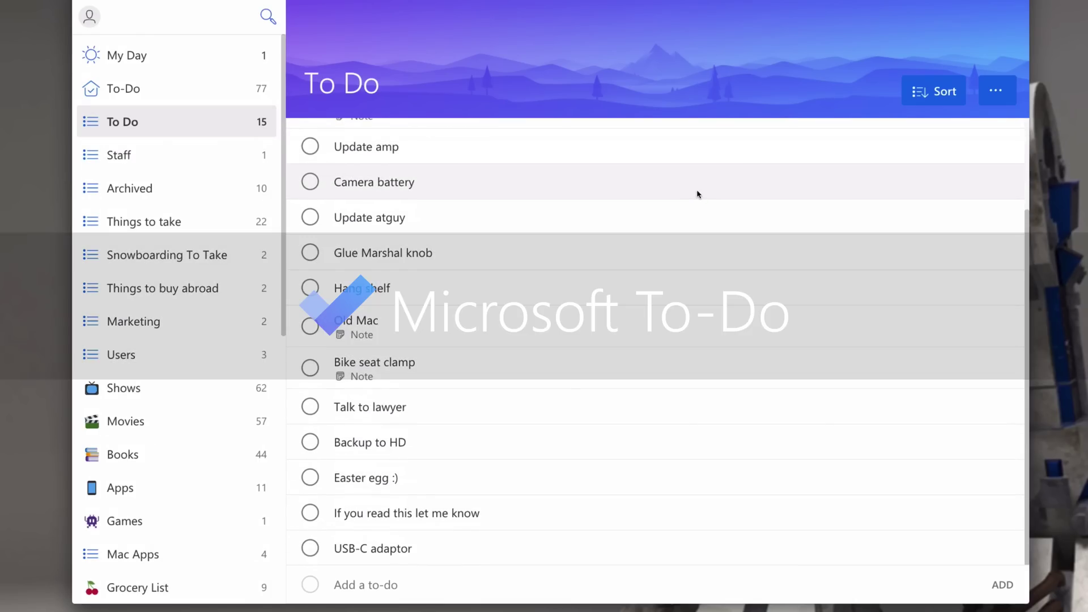
pyautogui.click(375, 585)
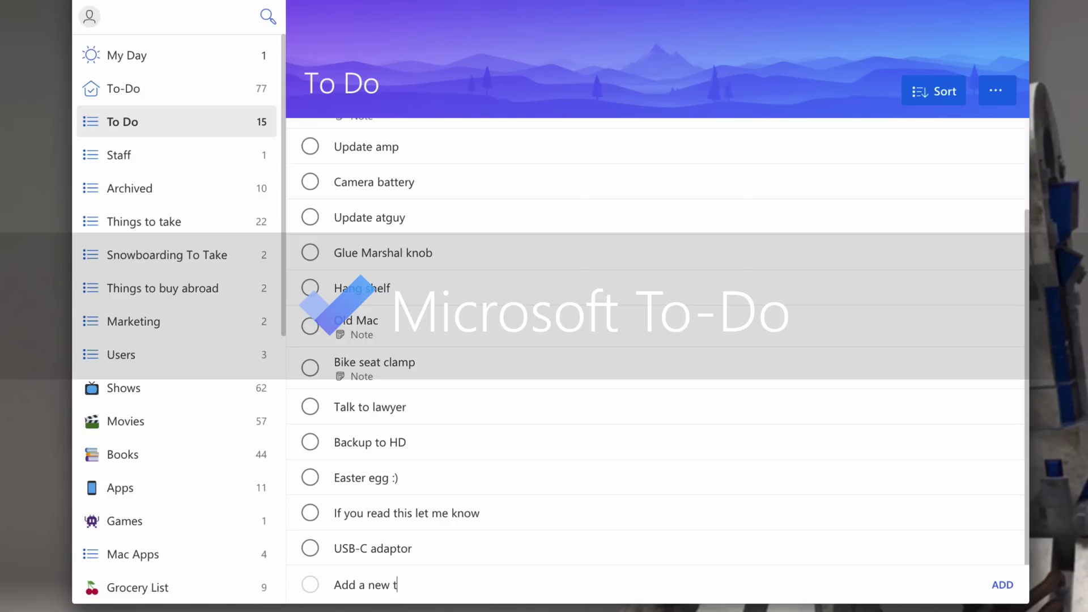
pyautogui.write('Add a new task')
pyautogui.press('Return')
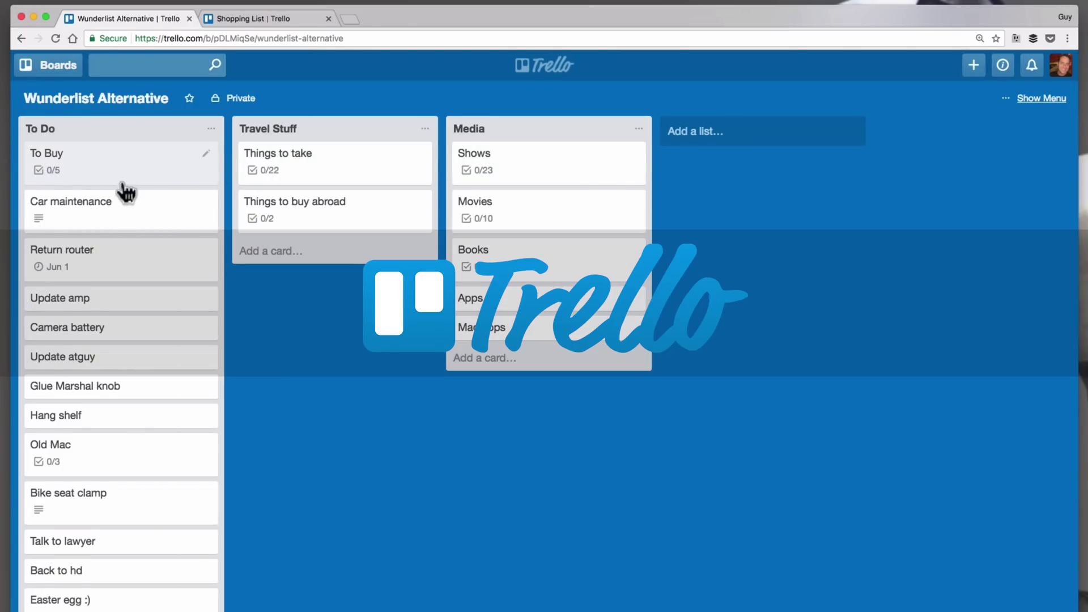
# Move To Buy below Car maintenance, open Things to take, then expand TickTick's Media and Travel folders
pyautogui.moveTo(121, 180); pyautogui.dragTo(190, 182)
pyautogui.click(346, 167)
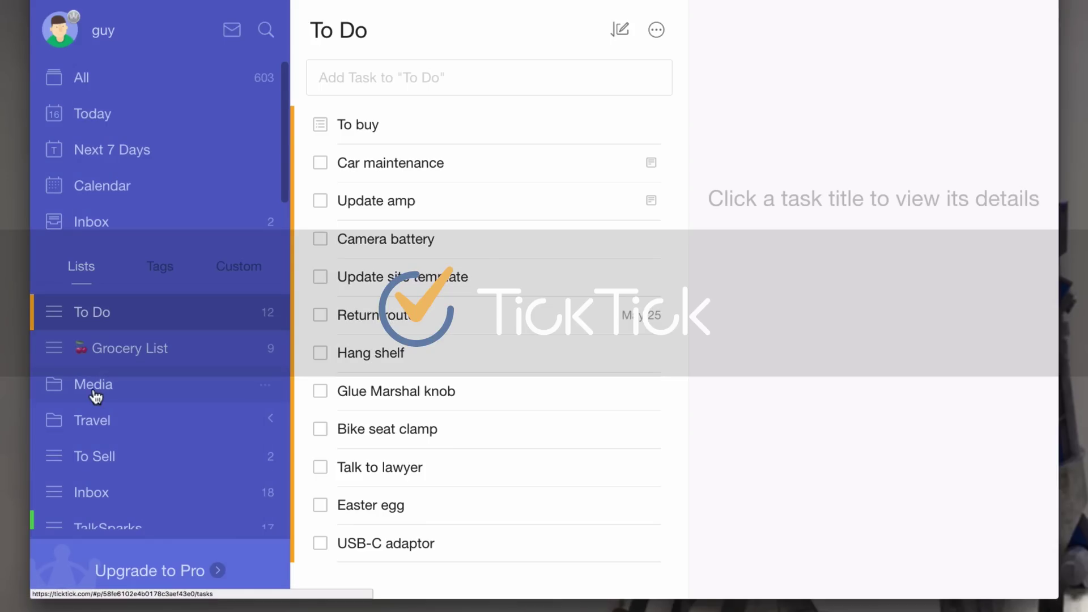
pyautogui.click(95, 391)
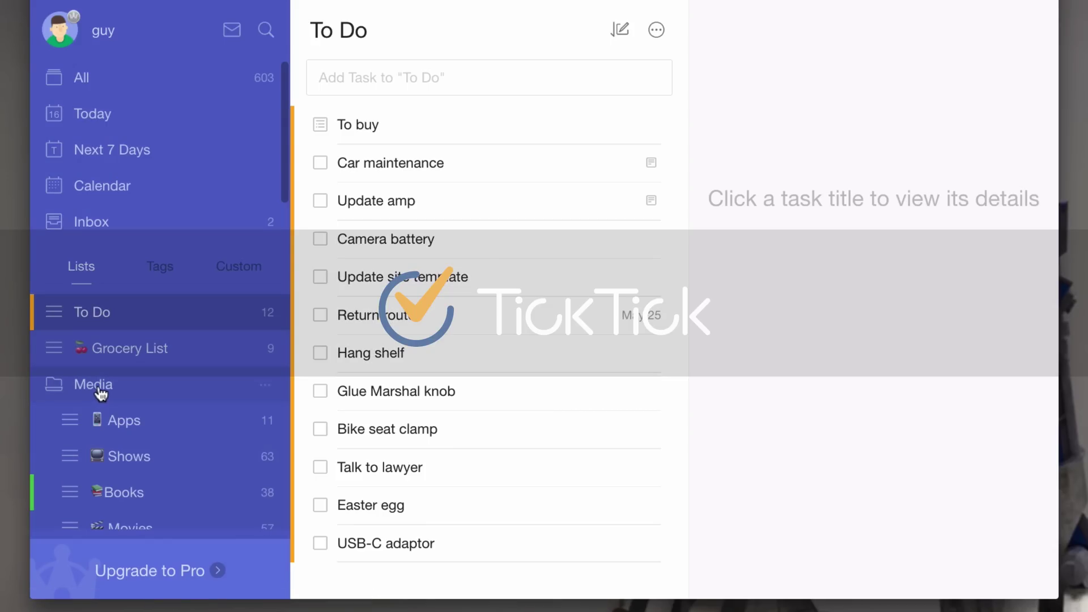
pyautogui.scroll(-3, 98, 394)
pyautogui.scroll(-2, 120, 363)
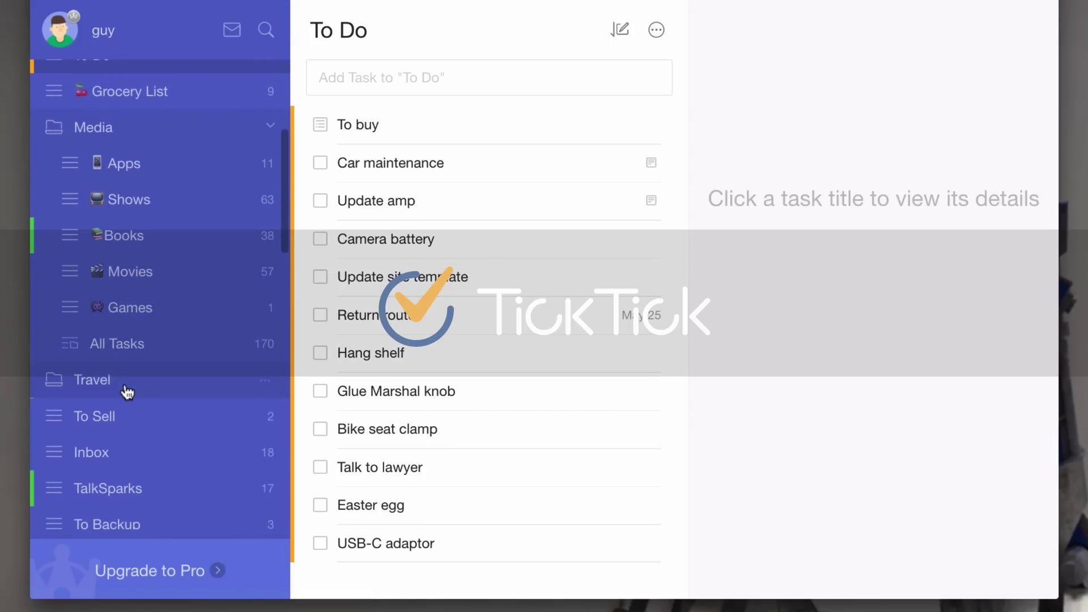
pyautogui.click(126, 385)
pyautogui.scroll(-2, 149, 500)
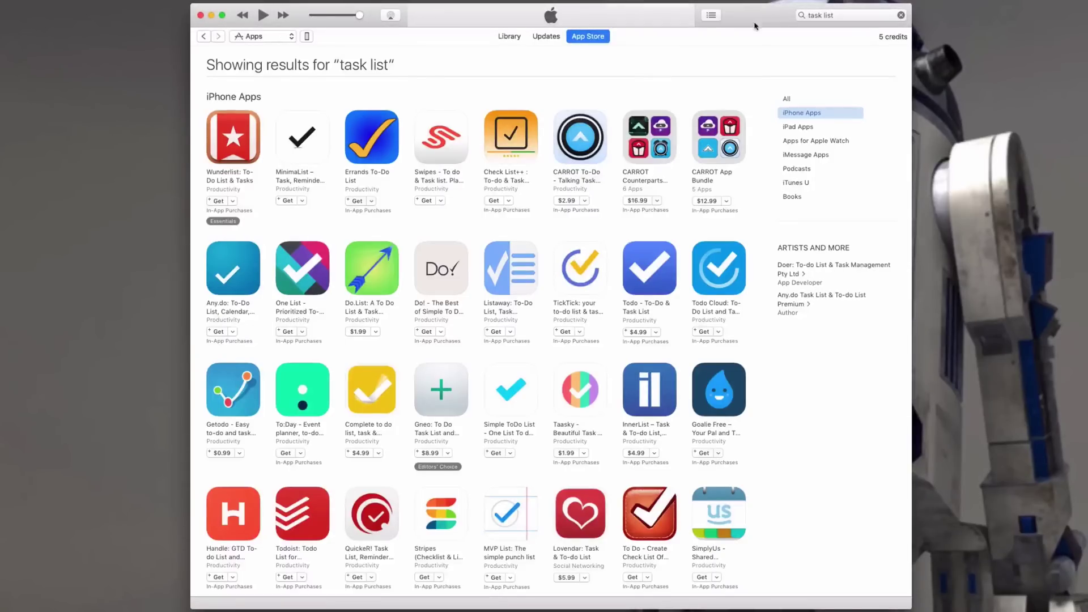
pyautogui.scroll(-10, 470, 228)
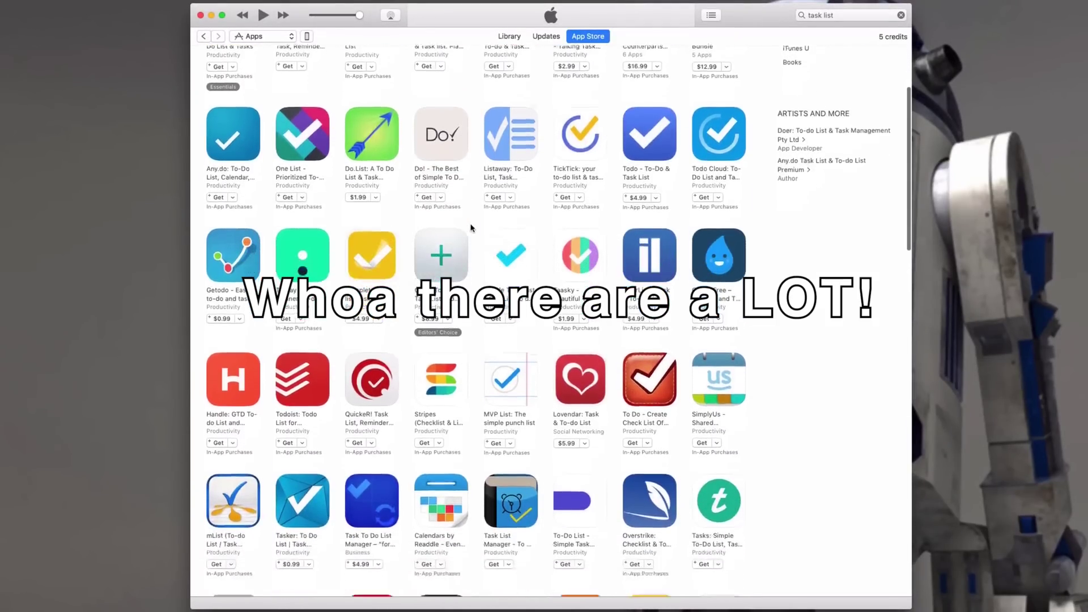
pyautogui.scroll(-12, 470, 227)
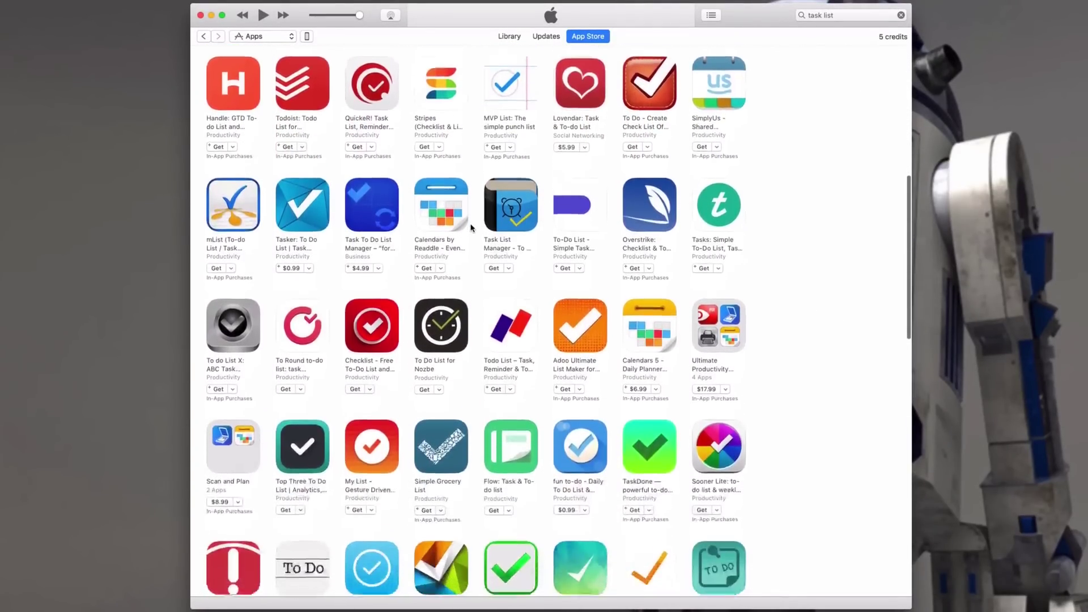
pyautogui.scroll(-12, 470, 228)
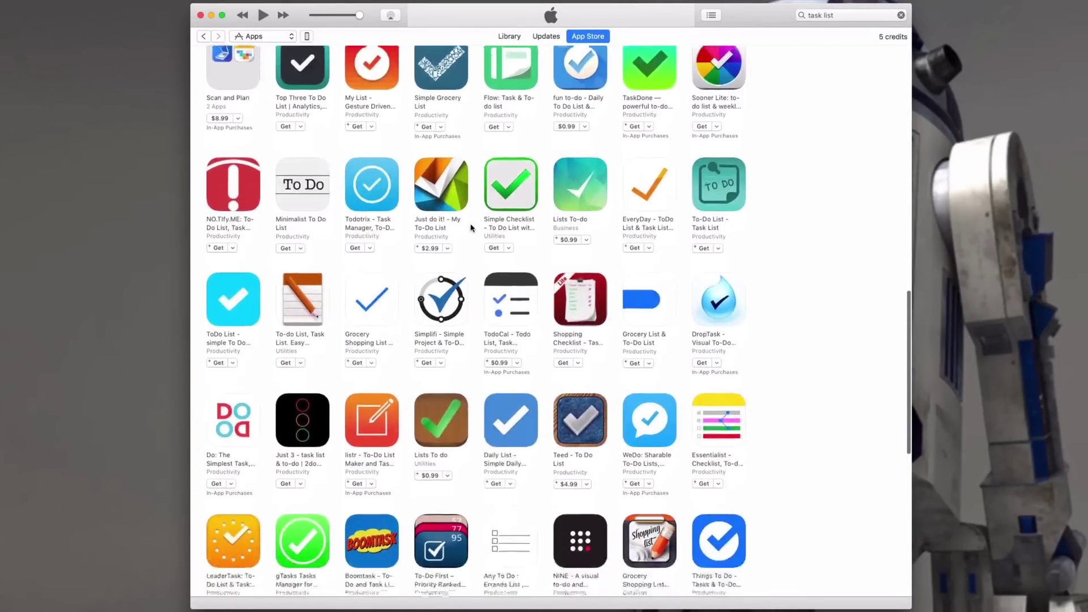
pyautogui.scroll(-10, 470, 228)
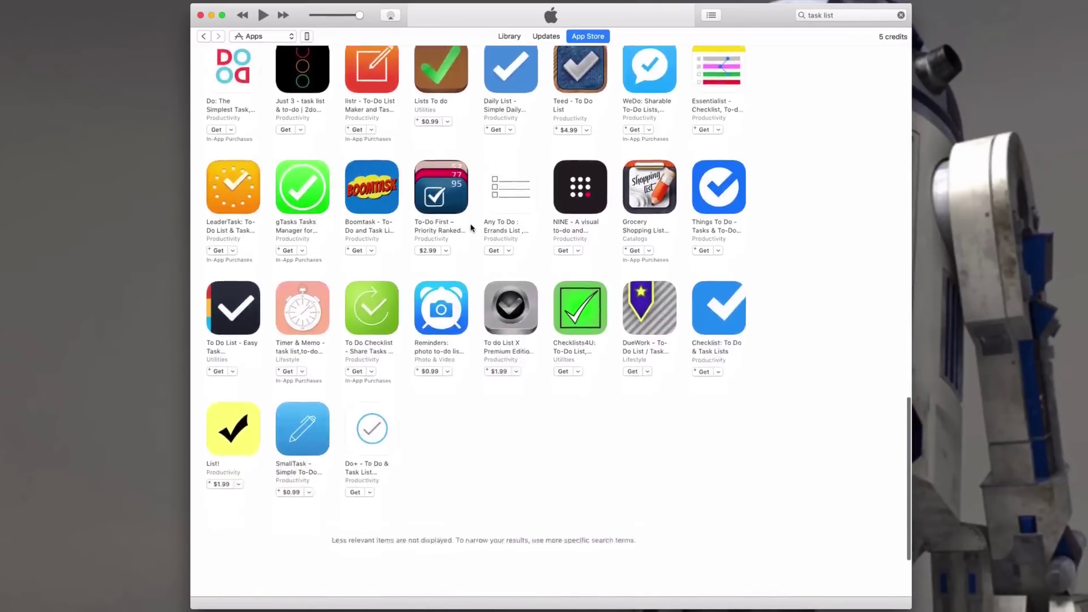